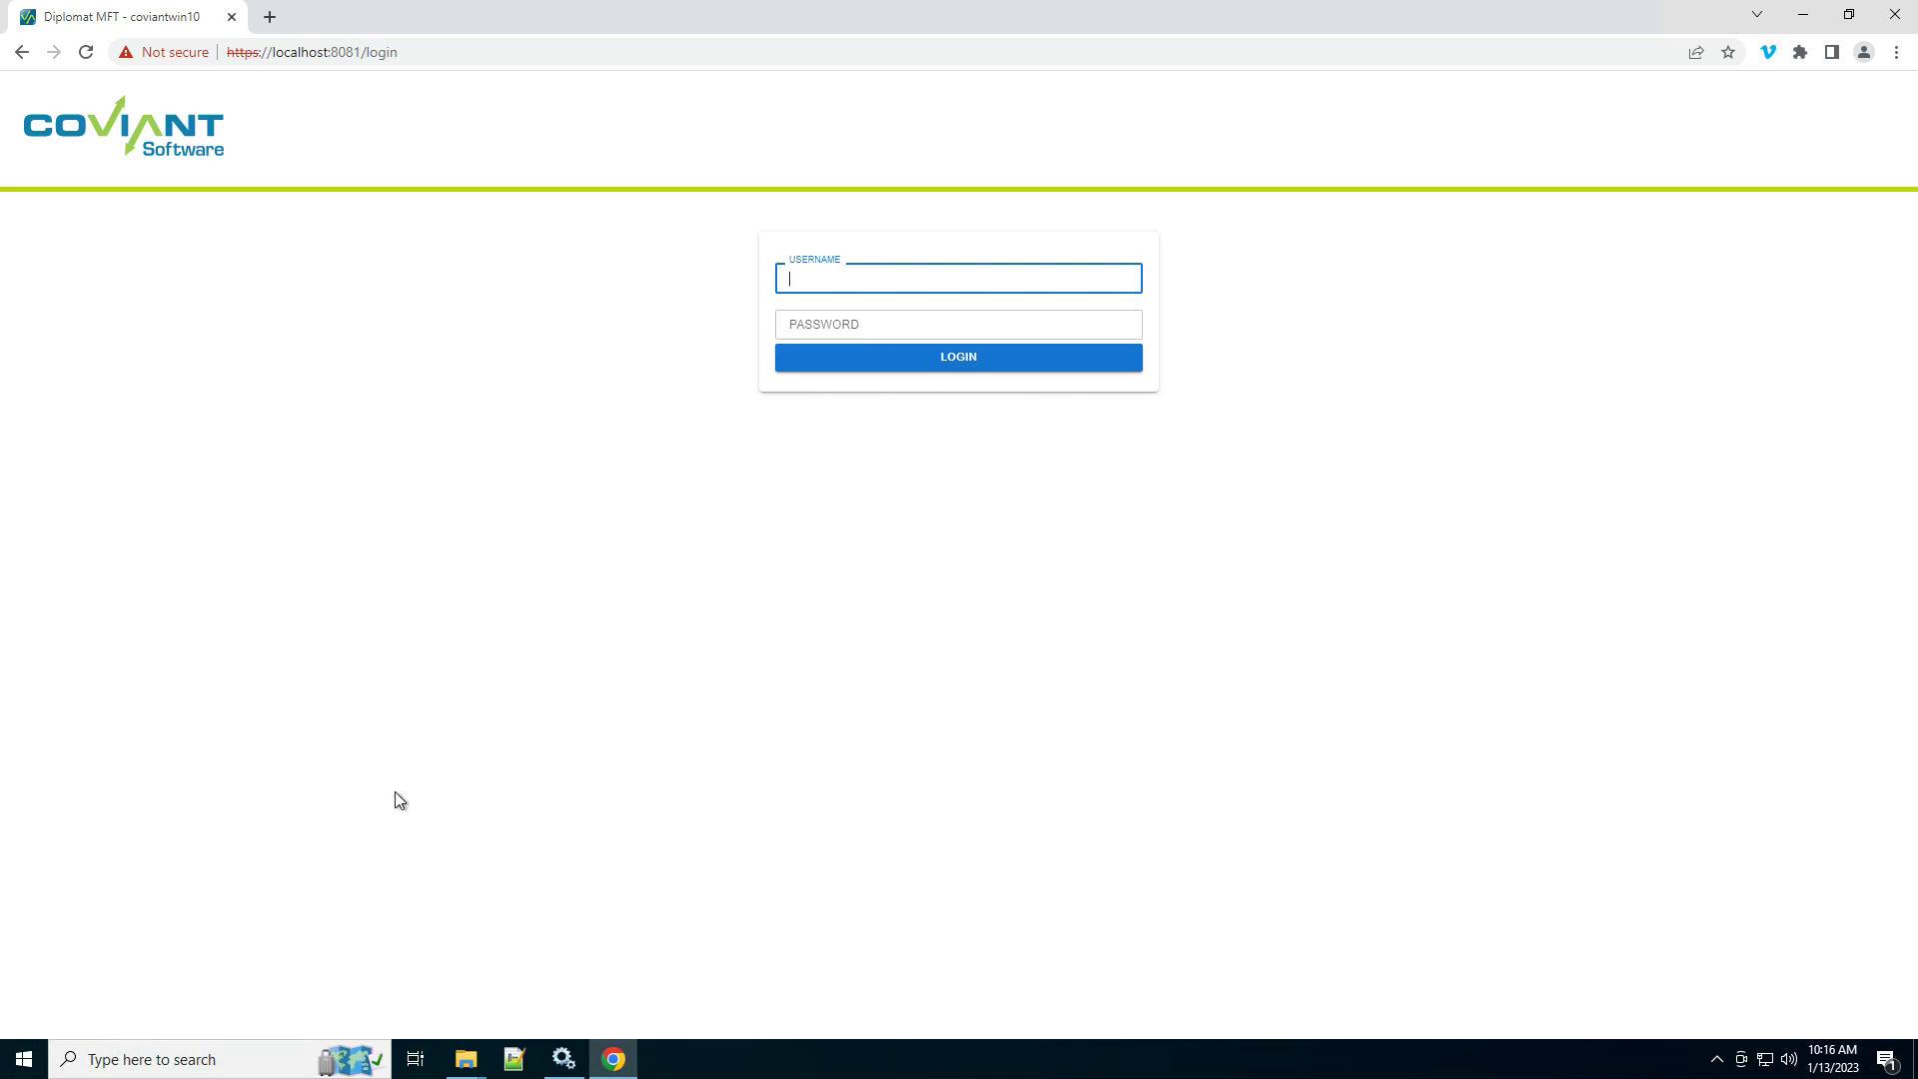
- Sign in to the console as Administrator with the account password
{"action": "left_click", "coordinate": [807, 276]}
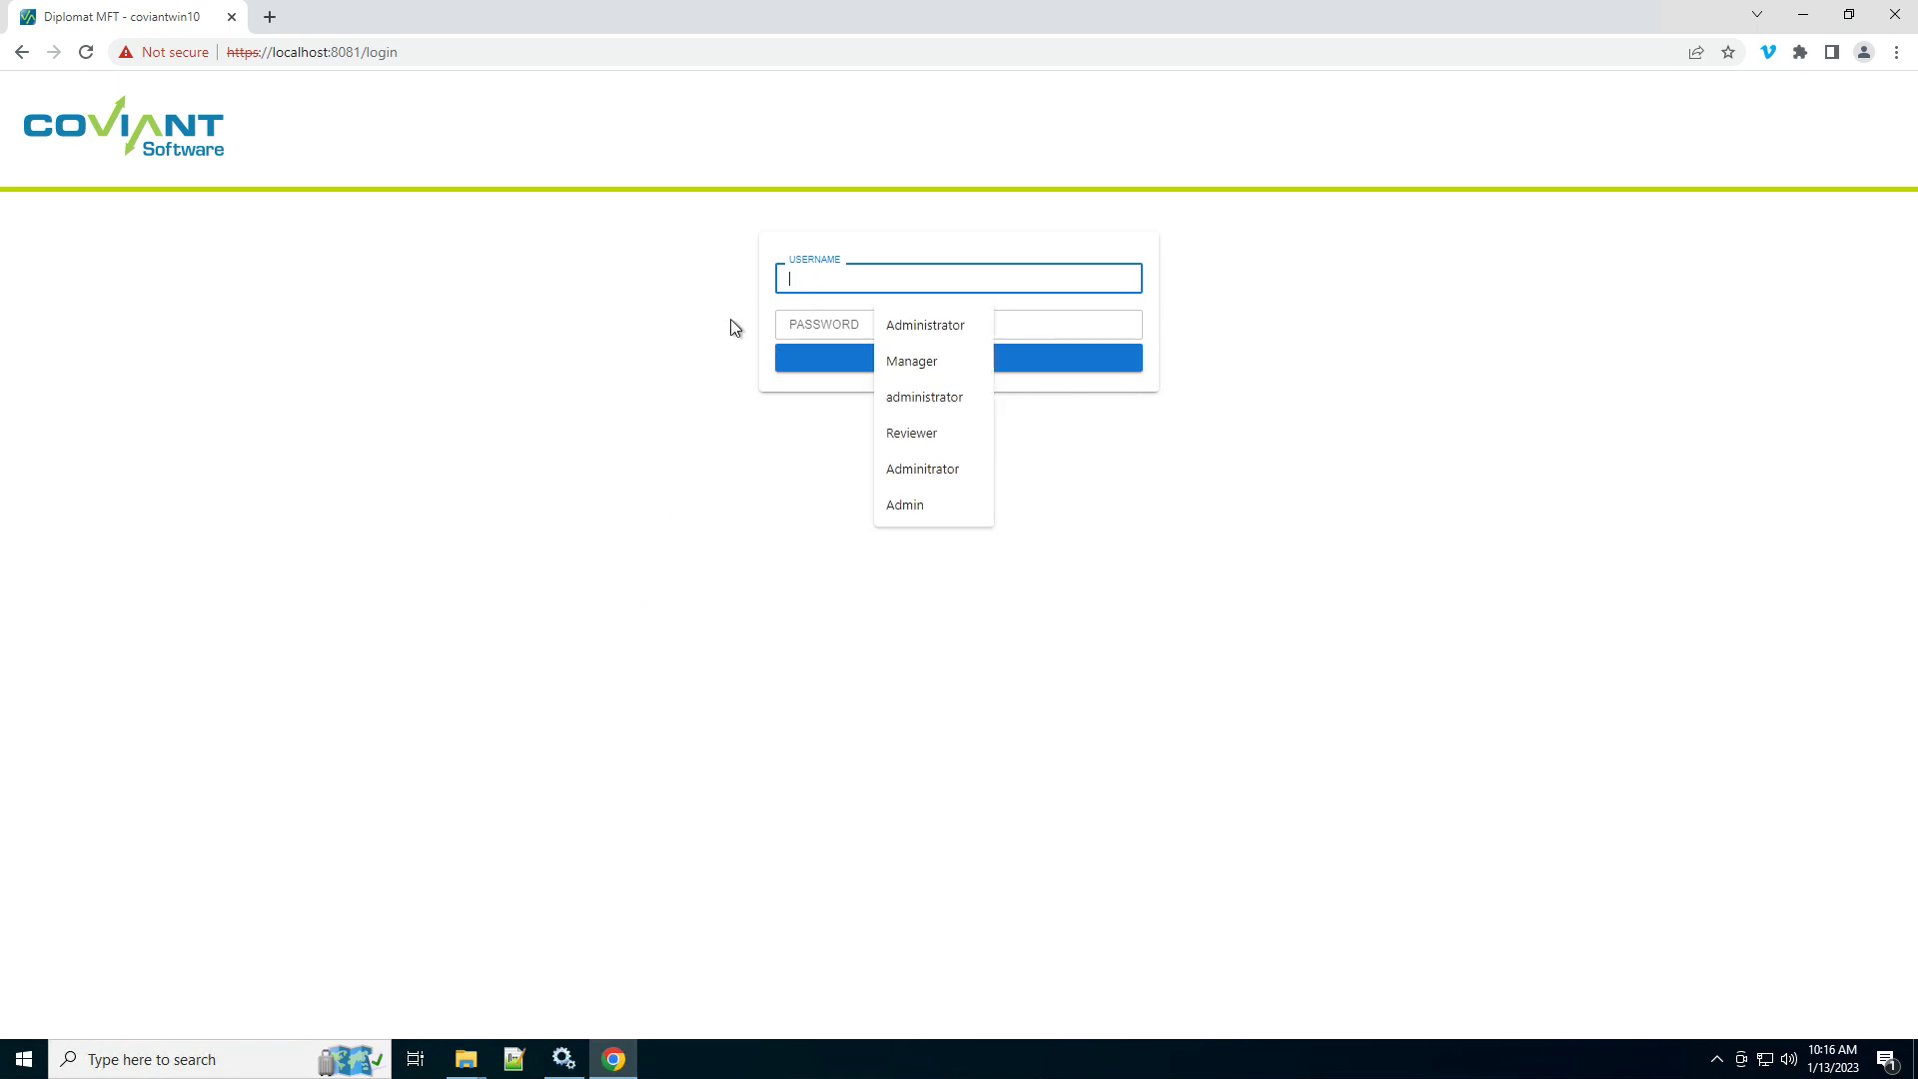
{"action": "left_click", "coordinate": [900, 333]}
{"action": "left_click", "coordinate": [886, 332]}
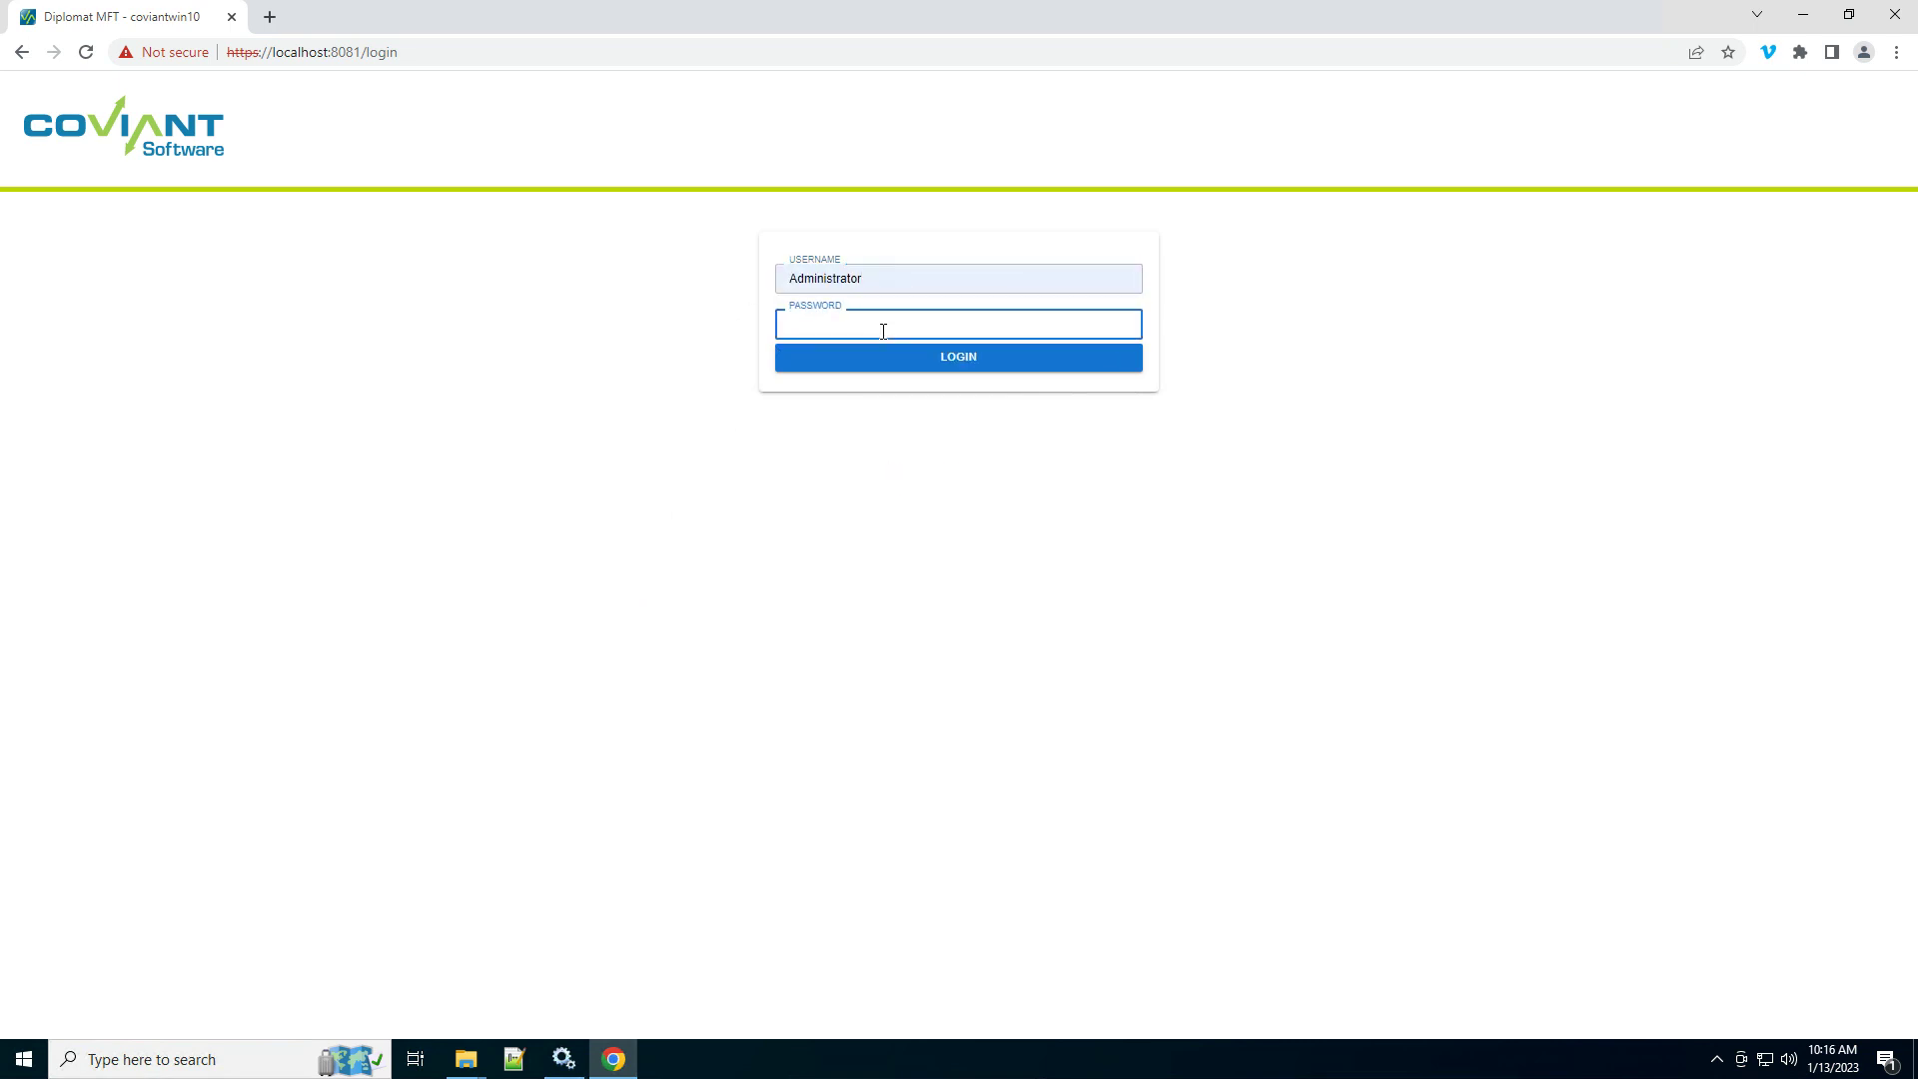
{"action": "type", "text": "••••••••"}
{"action": "key", "text": "Return"}
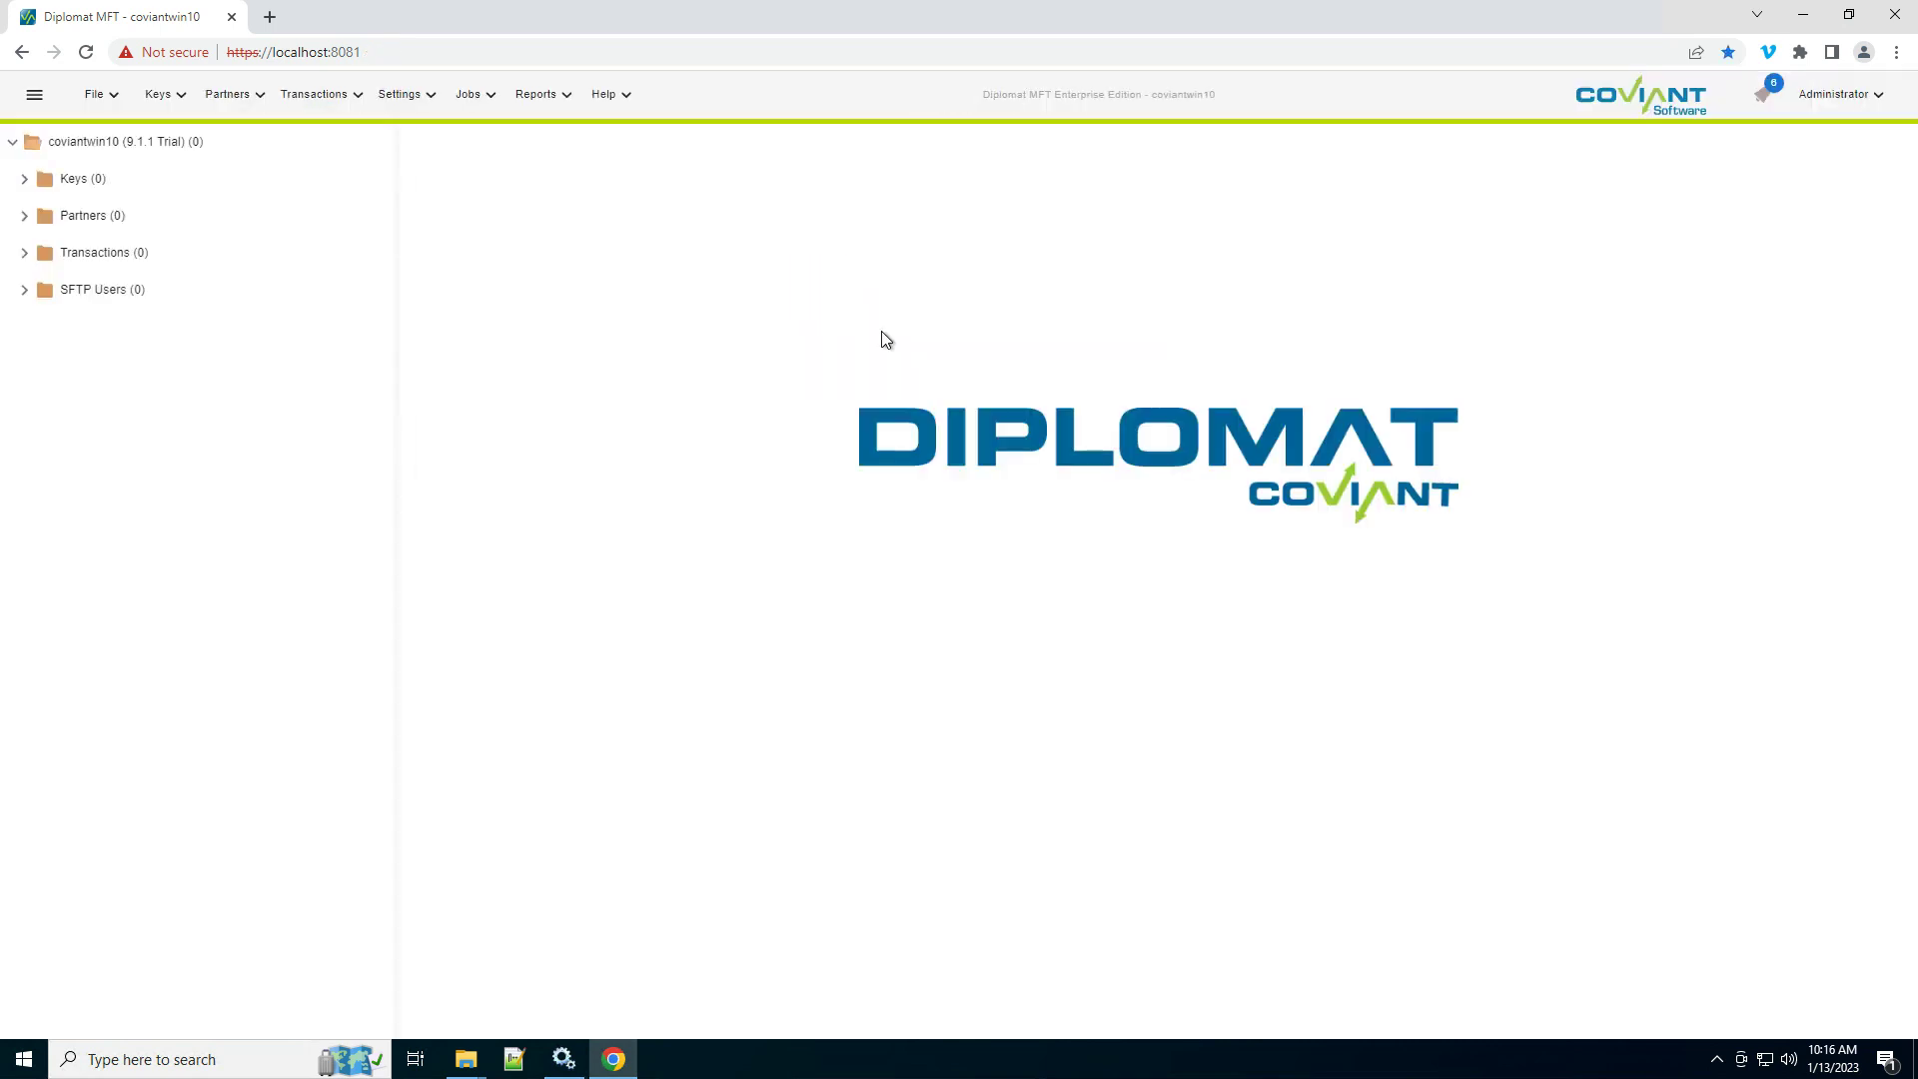
- Expand Transactions to show its Inbound, Outbound and Synchronization subfolders
{"action": "left_click", "coordinate": [25, 254]}
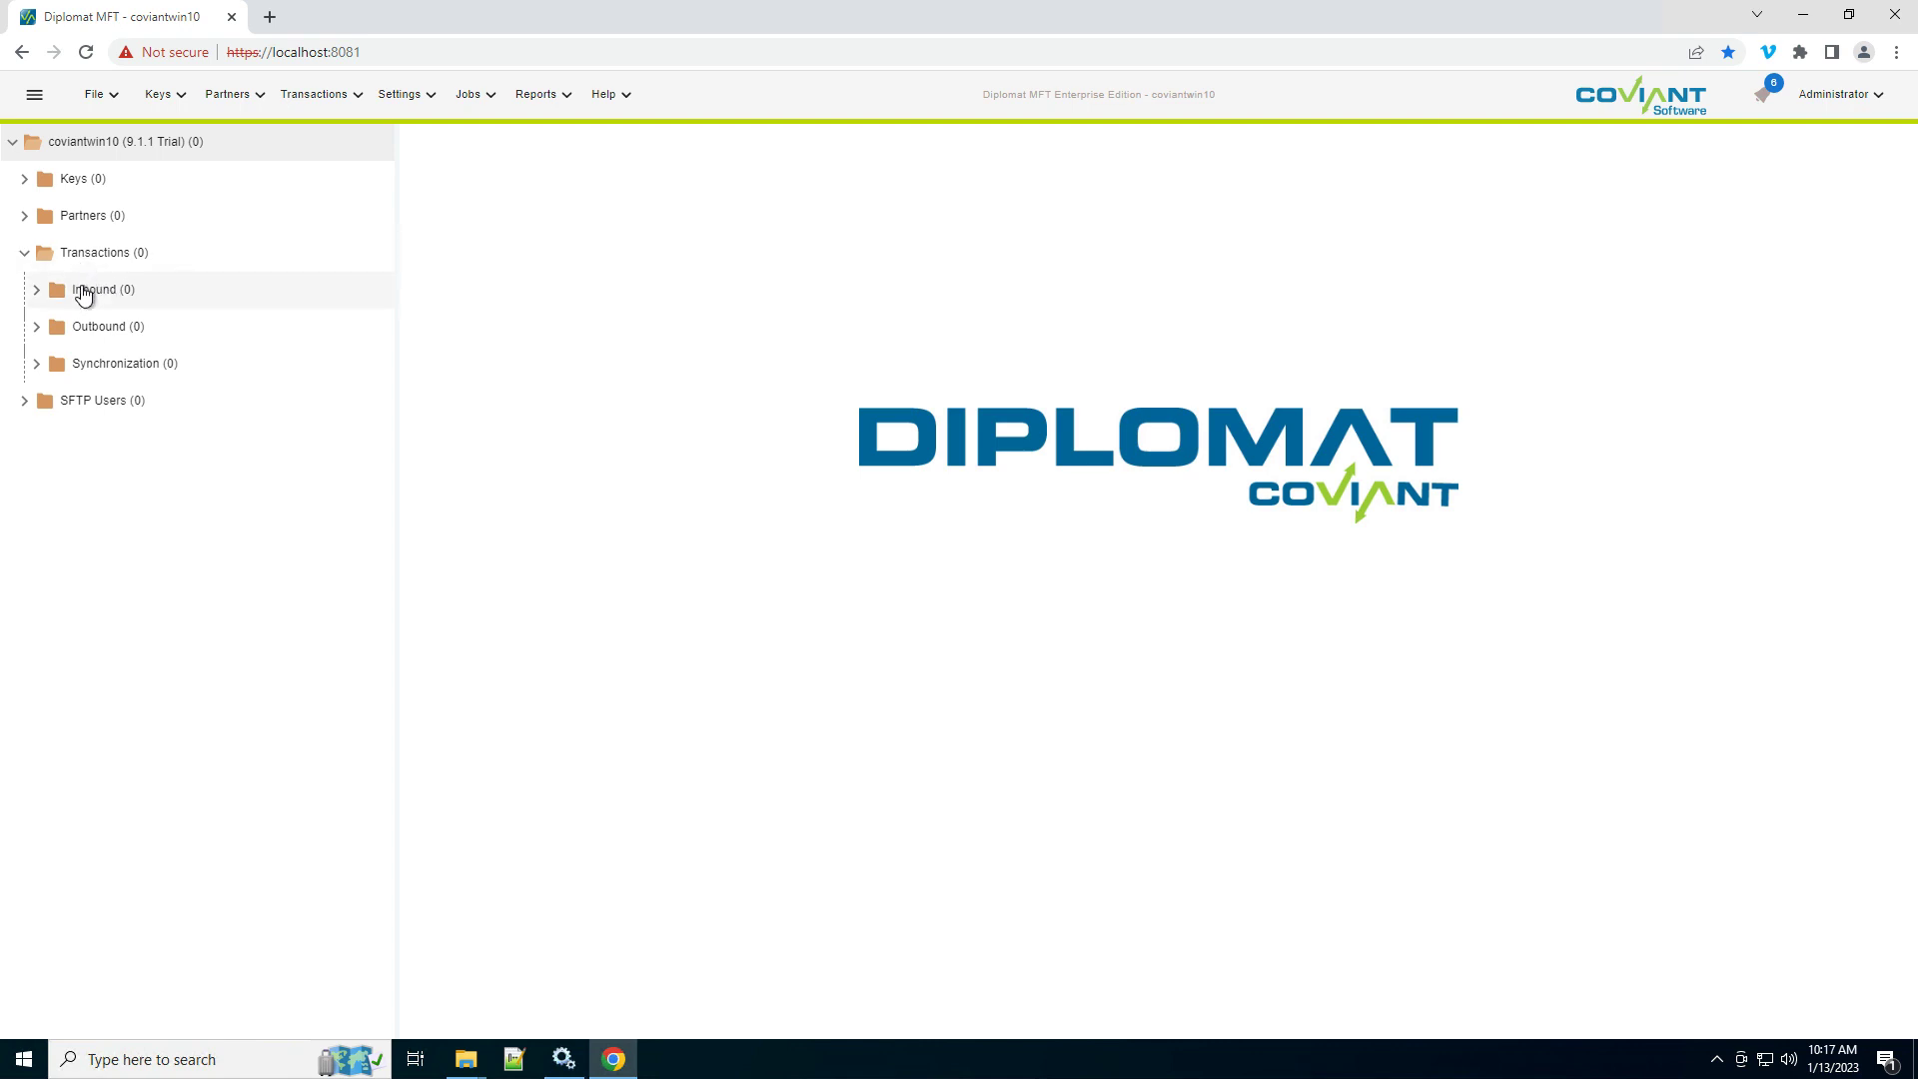
{"action": "right_click", "coordinate": [84, 292]}
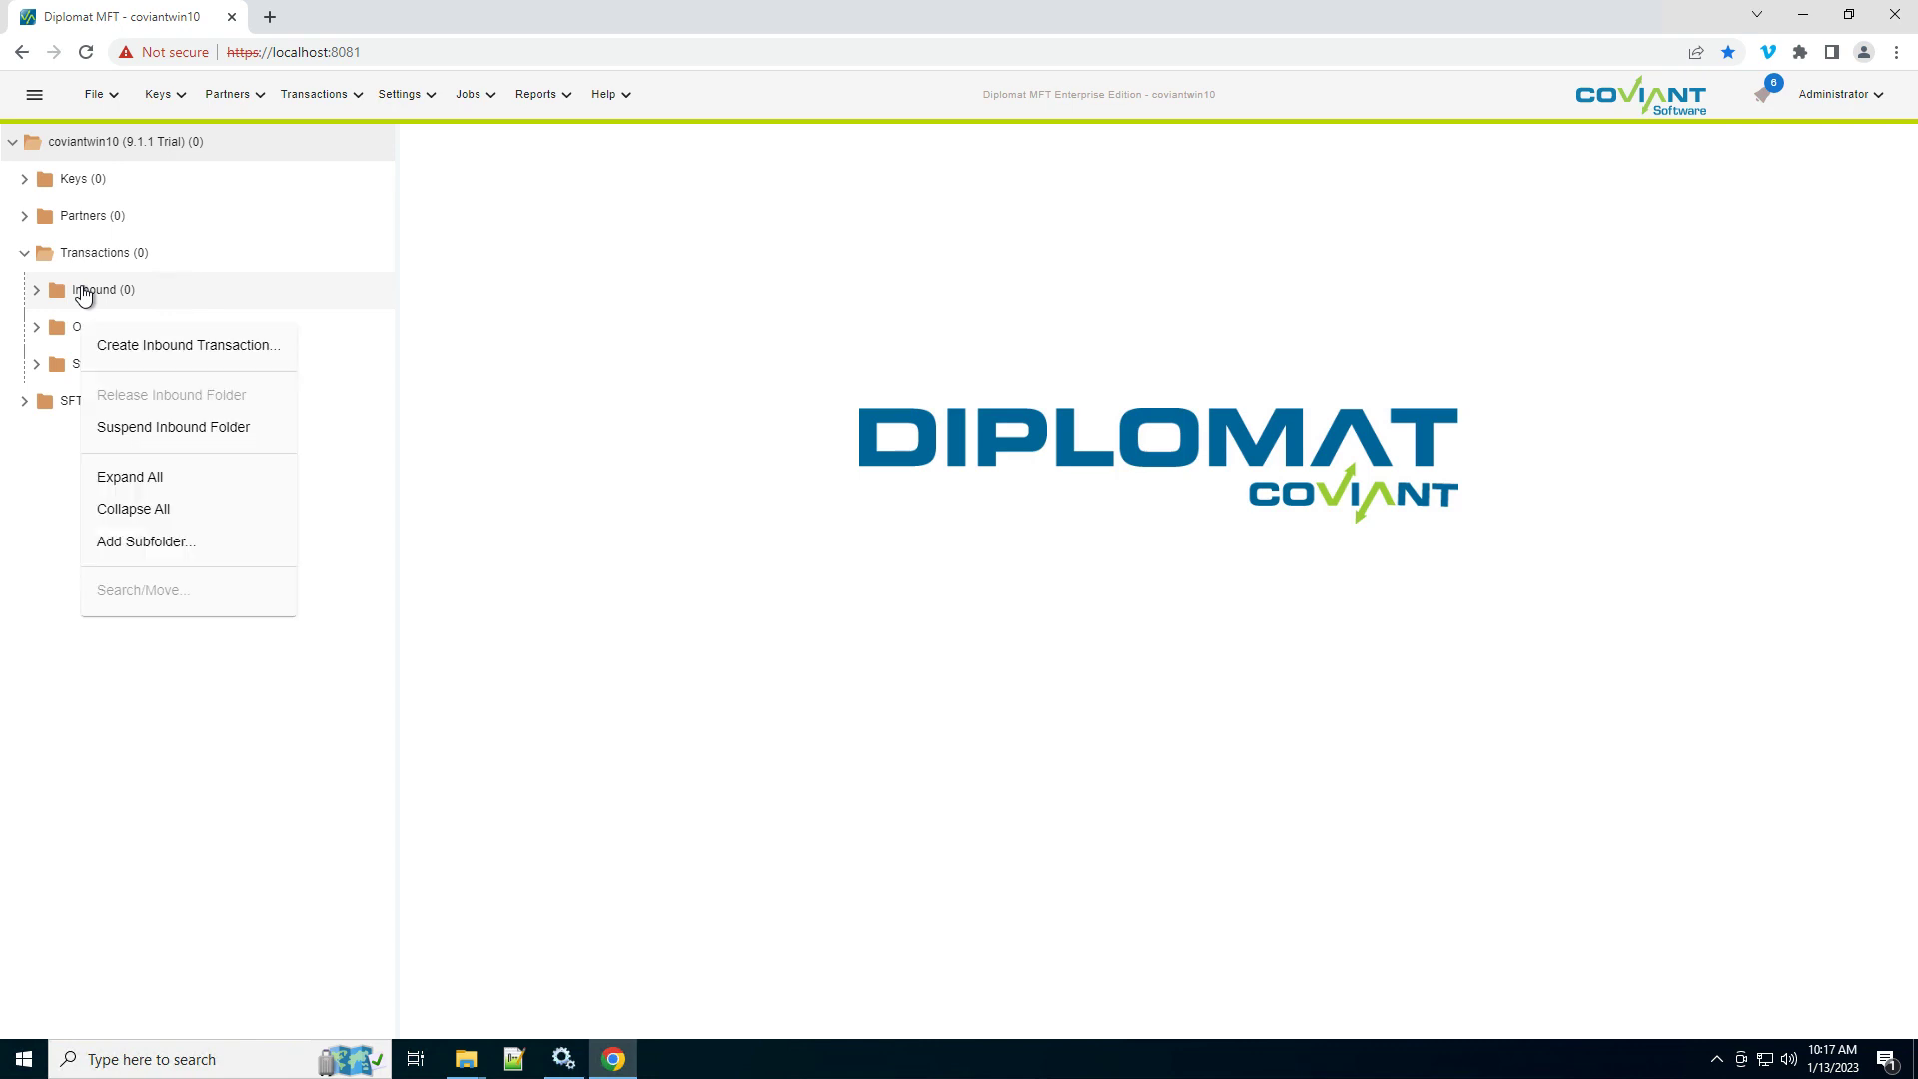
- Create a new inbound transaction named 'Report PDF Pull'
{"action": "left_click", "coordinate": [186, 342]}
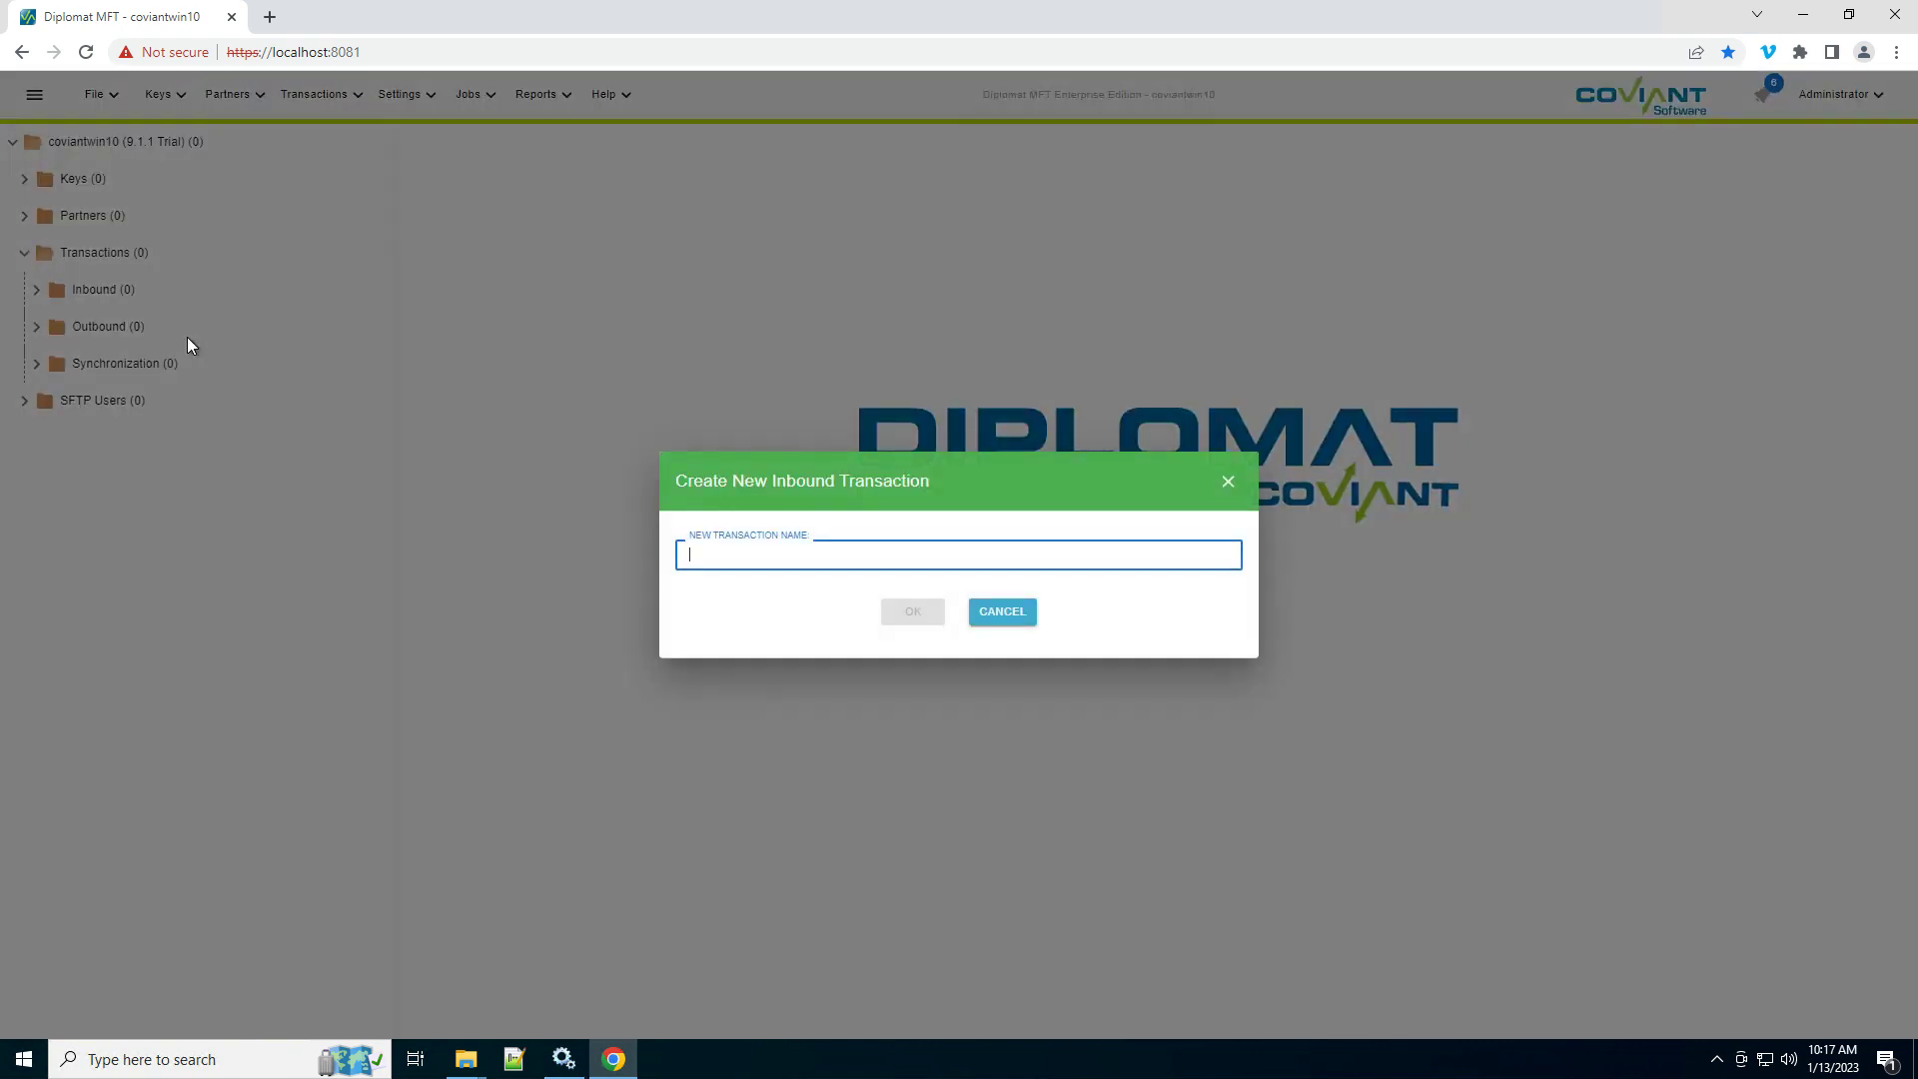
{"action": "type", "text": "R"}
{"action": "key", "text": "BackSpace"}
{"action": "type", "text": "R"}
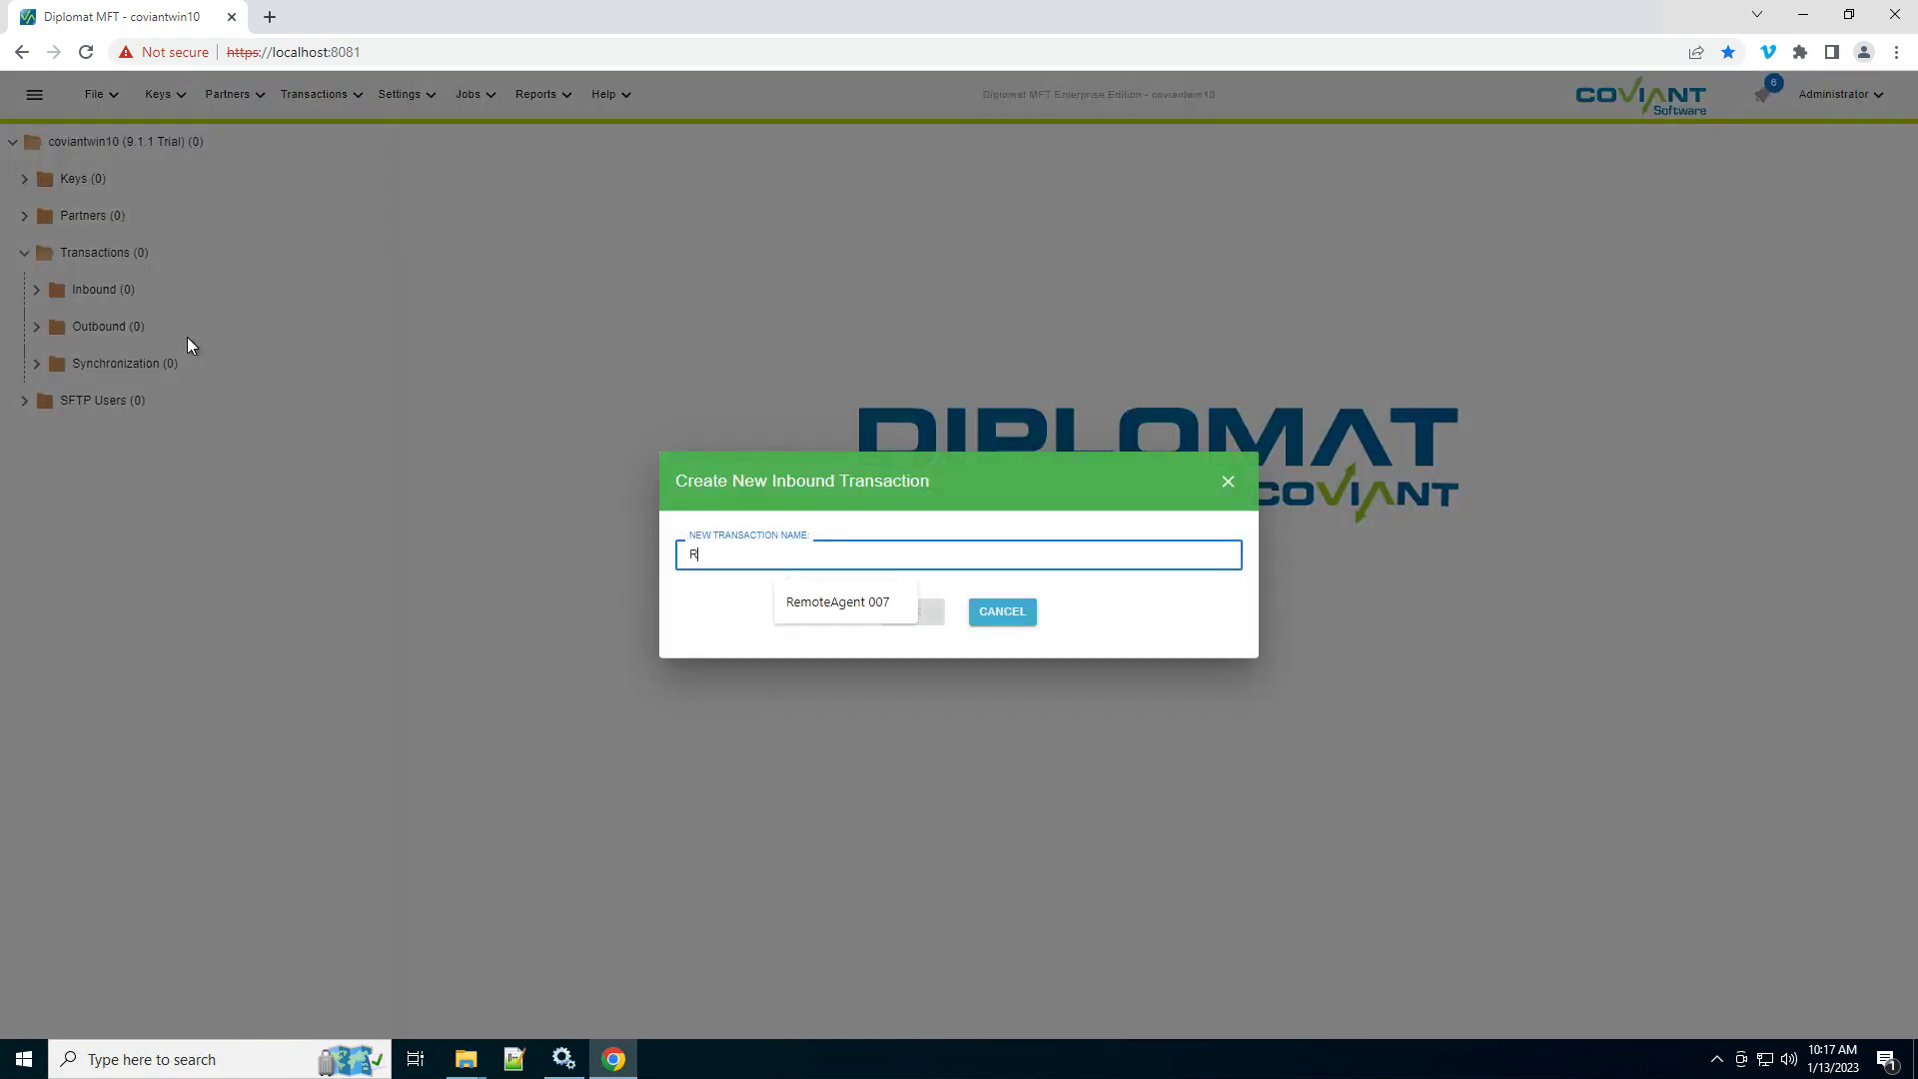
{"action": "type", "text": "eport PDF "}
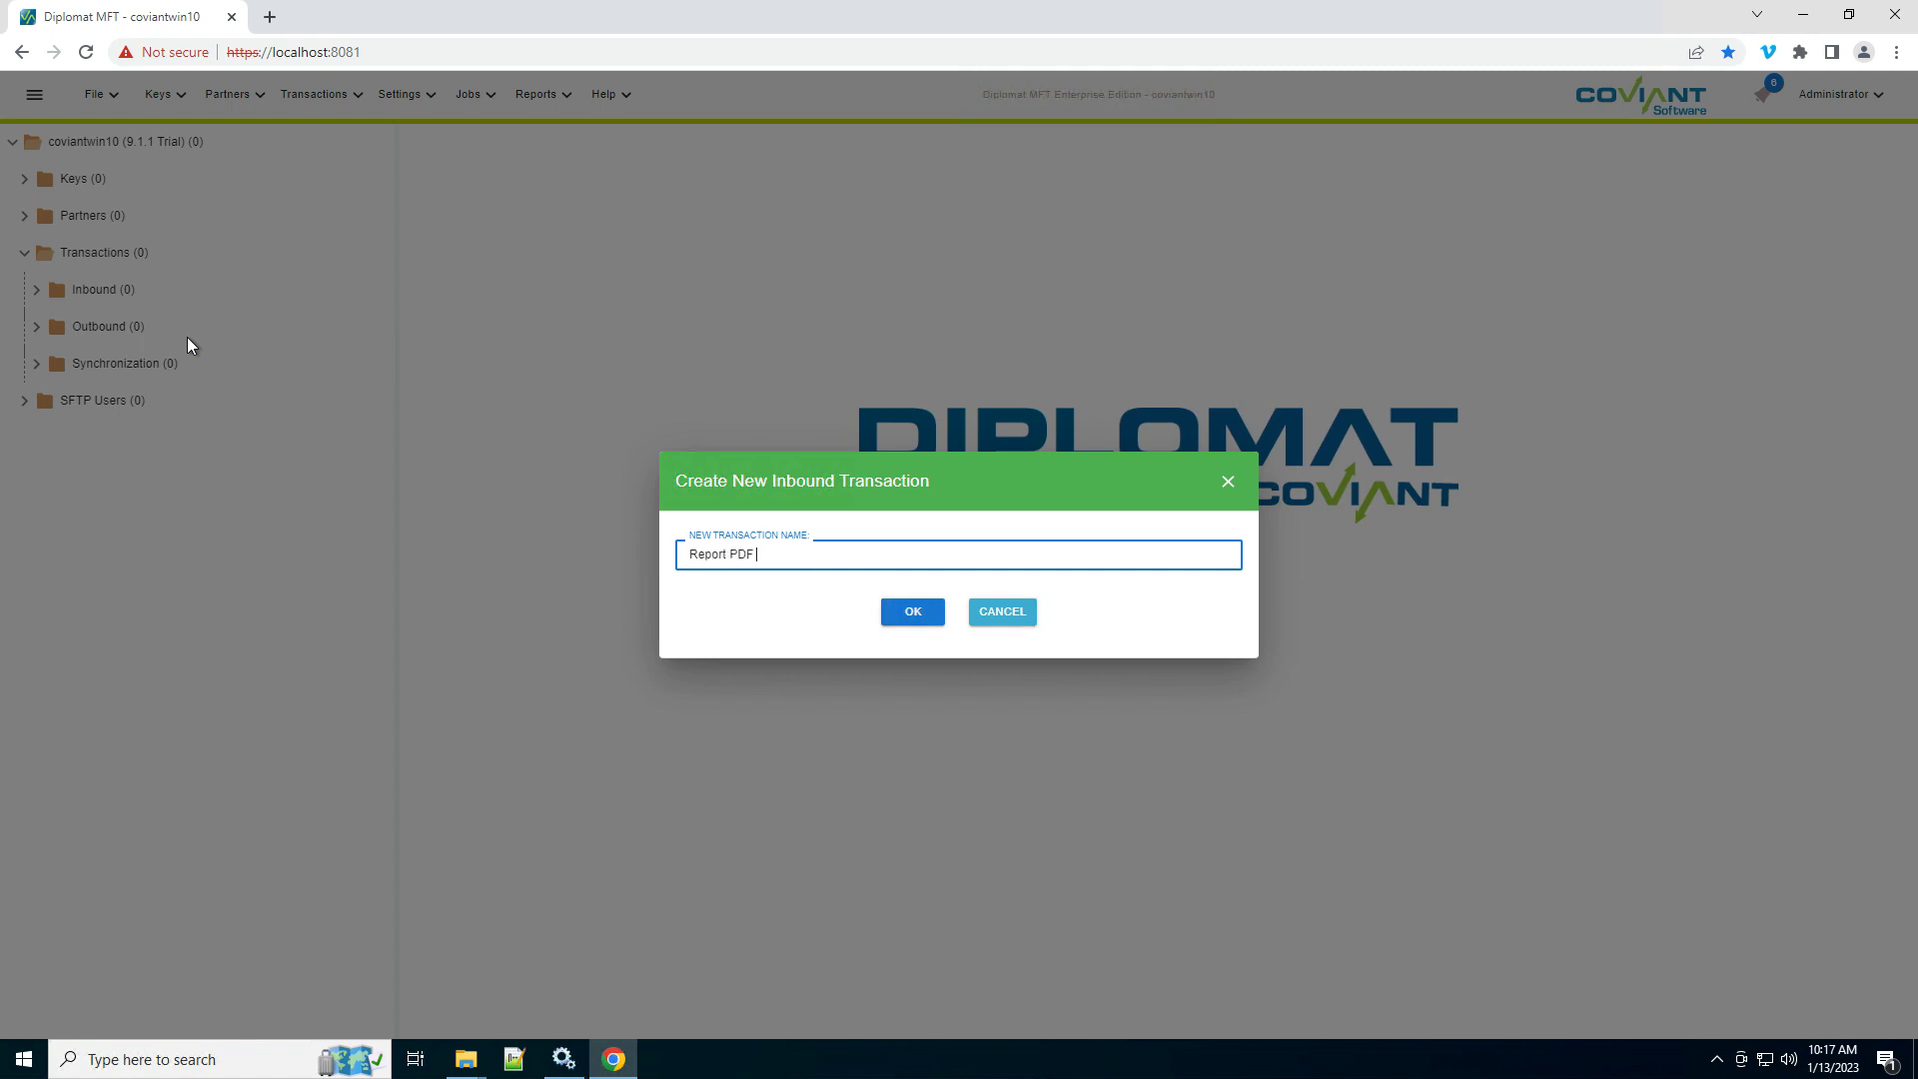
{"action": "type", "text": "Pull"}
{"action": "key", "text": "Return"}
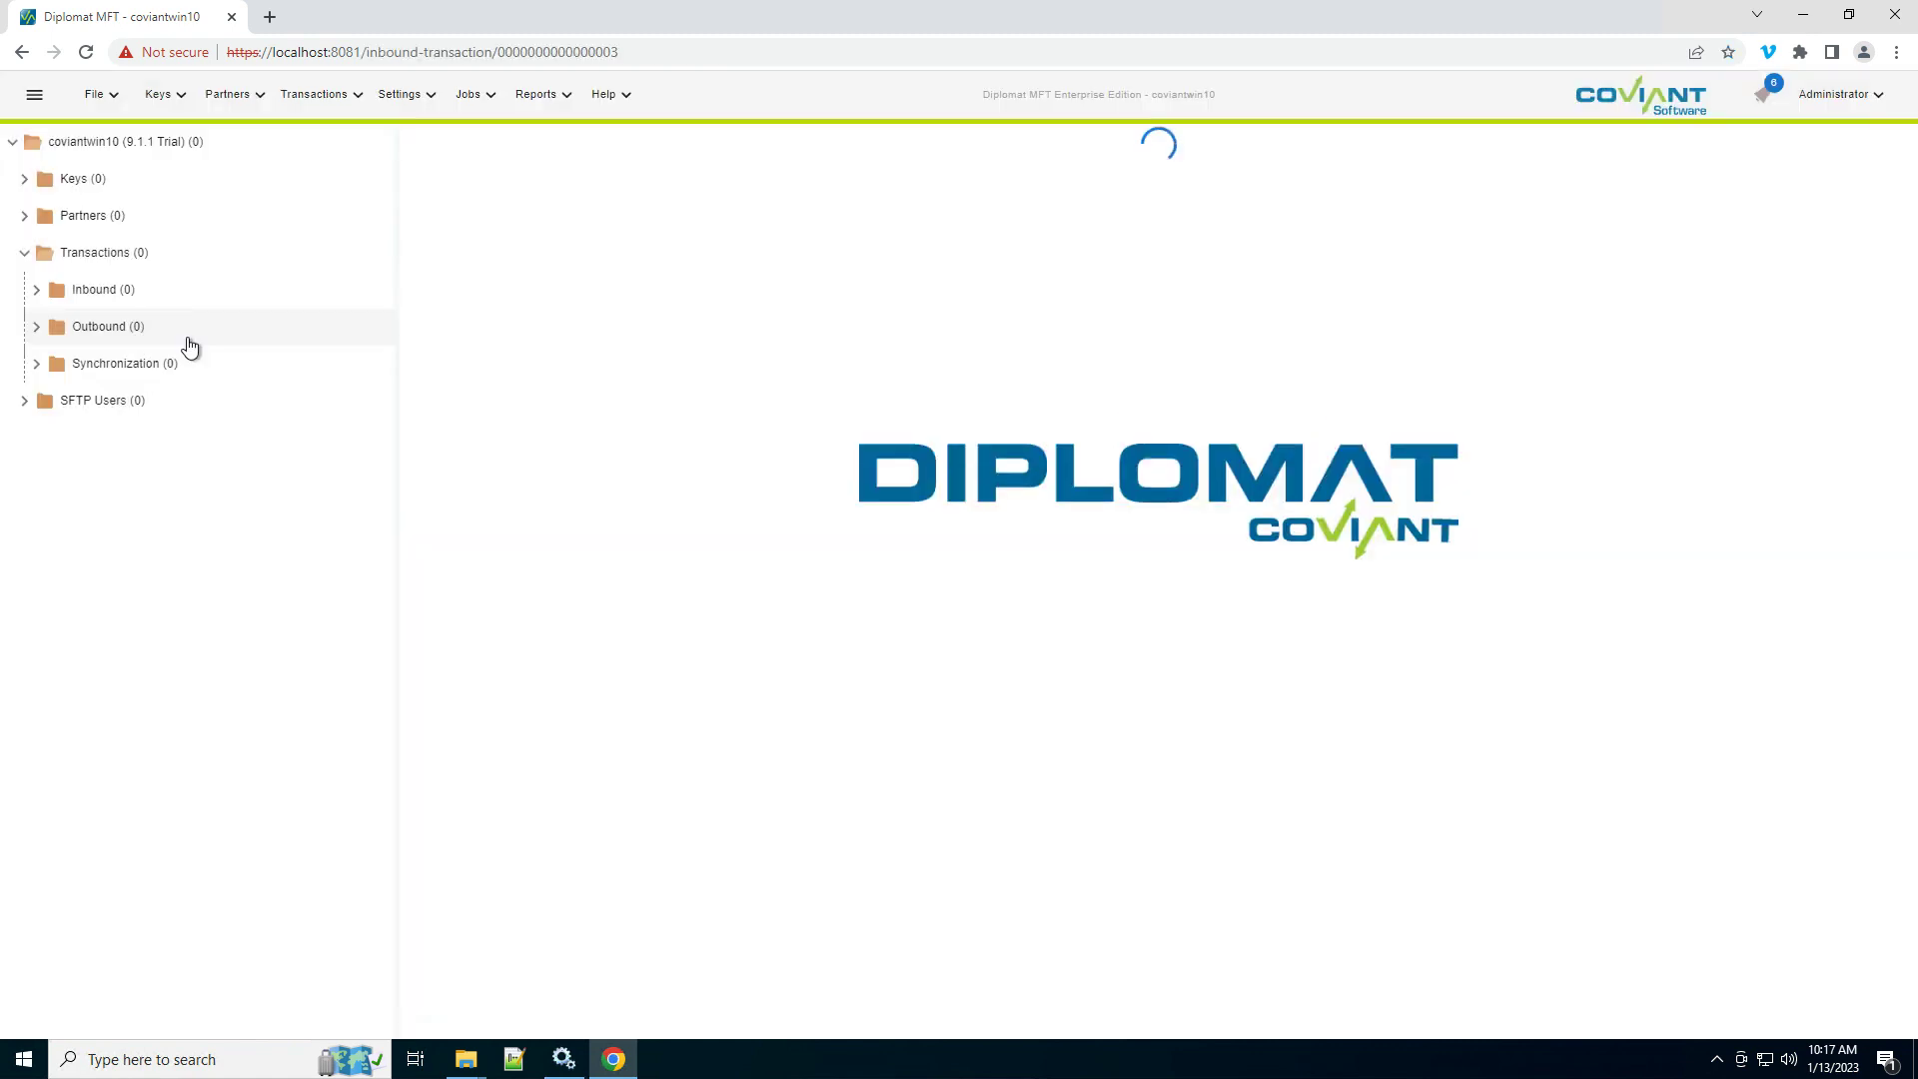
{"action": "left_click", "coordinate": [315, 96]}
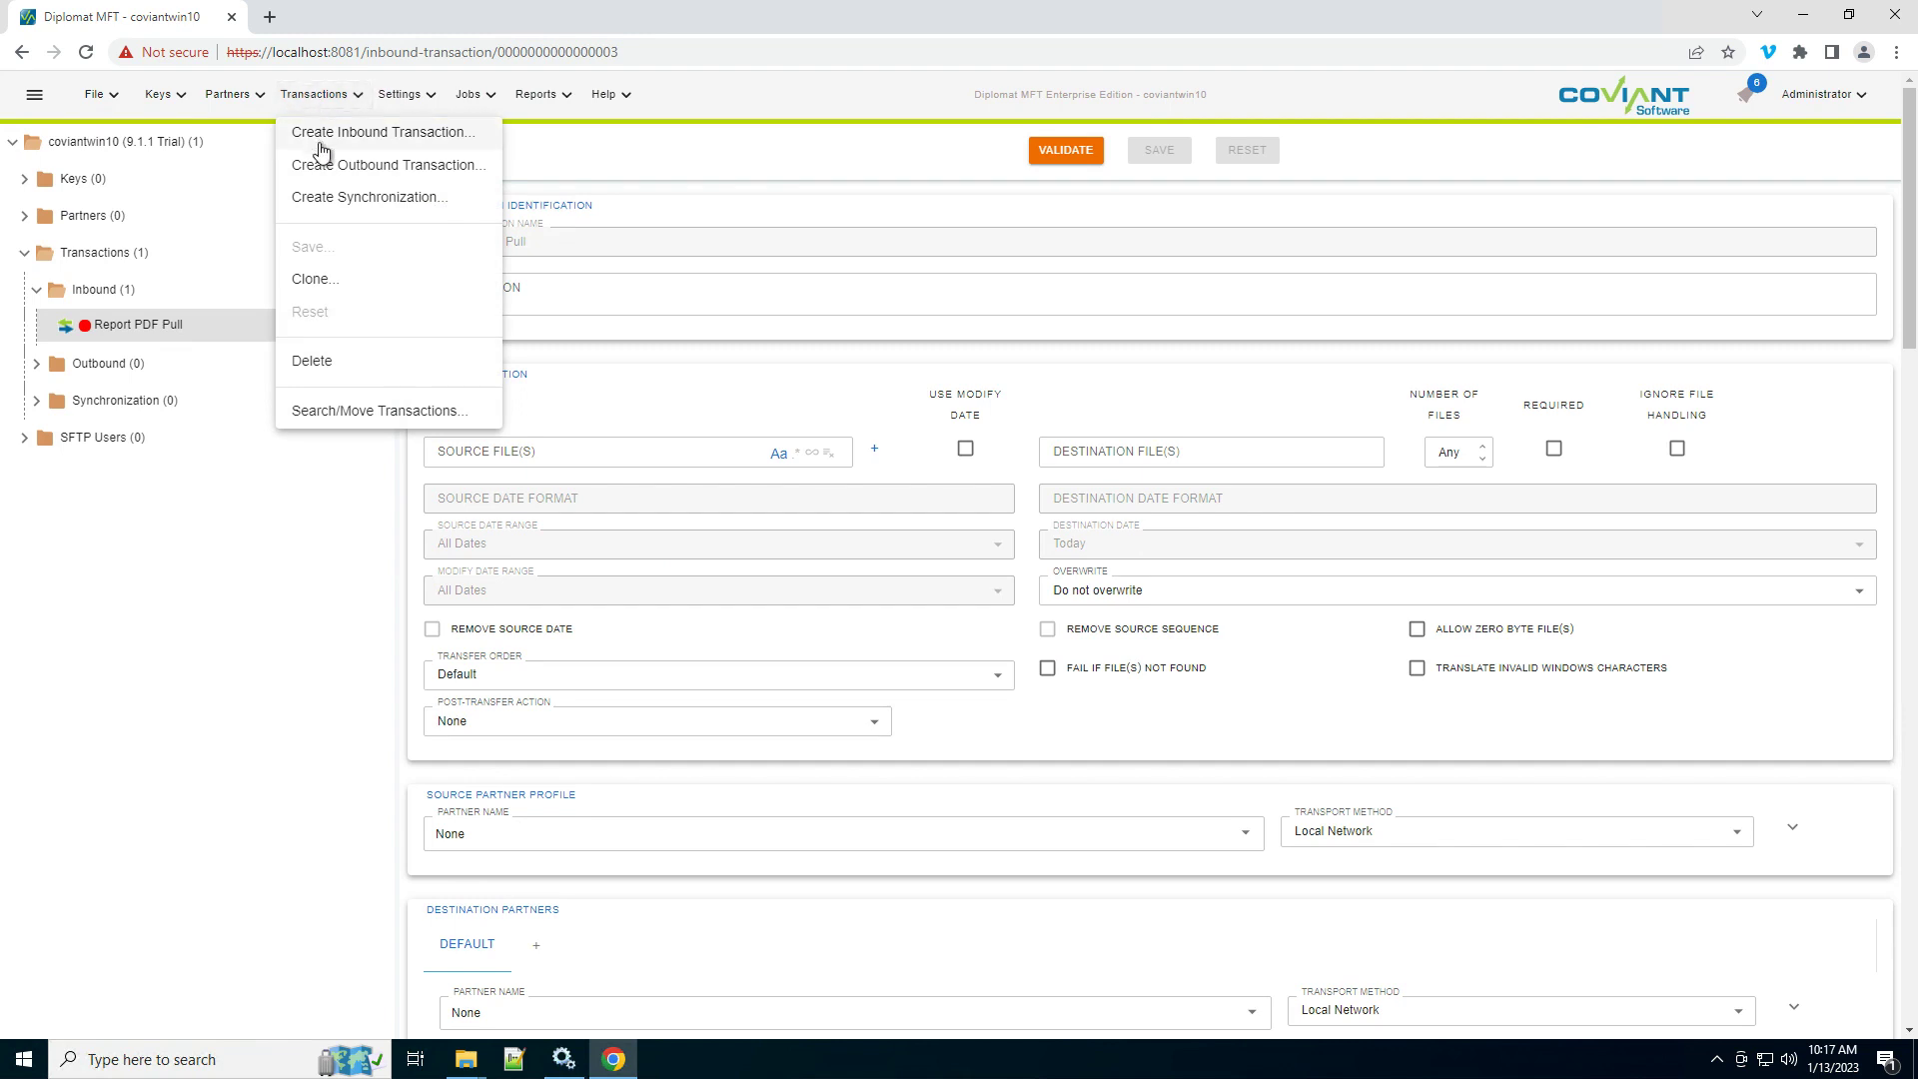
- Select Report PDF Pull and enter *.pdf as its source file pattern
{"action": "left_click", "coordinate": [262, 645]}
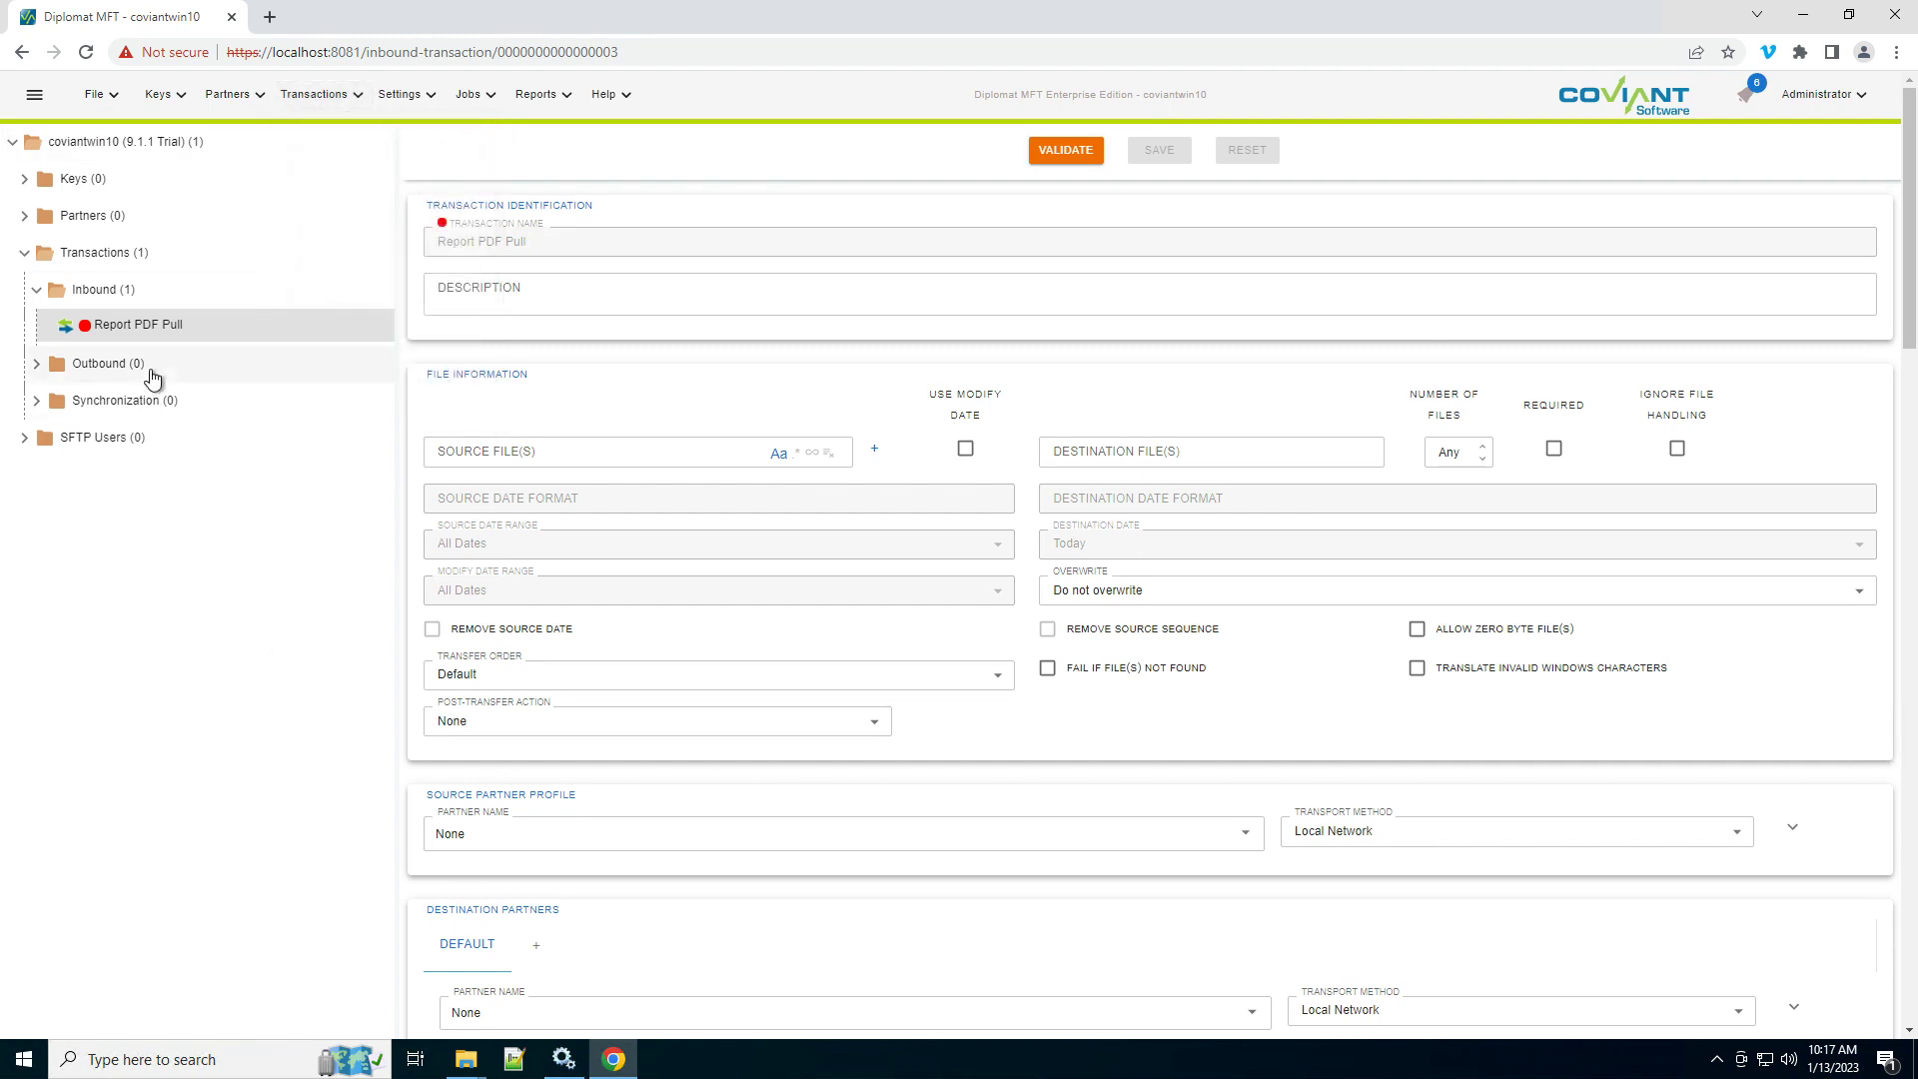
{"action": "left_click", "coordinate": [120, 329]}
{"action": "left_click", "coordinate": [582, 458]}
{"action": "type", "text": "*"}
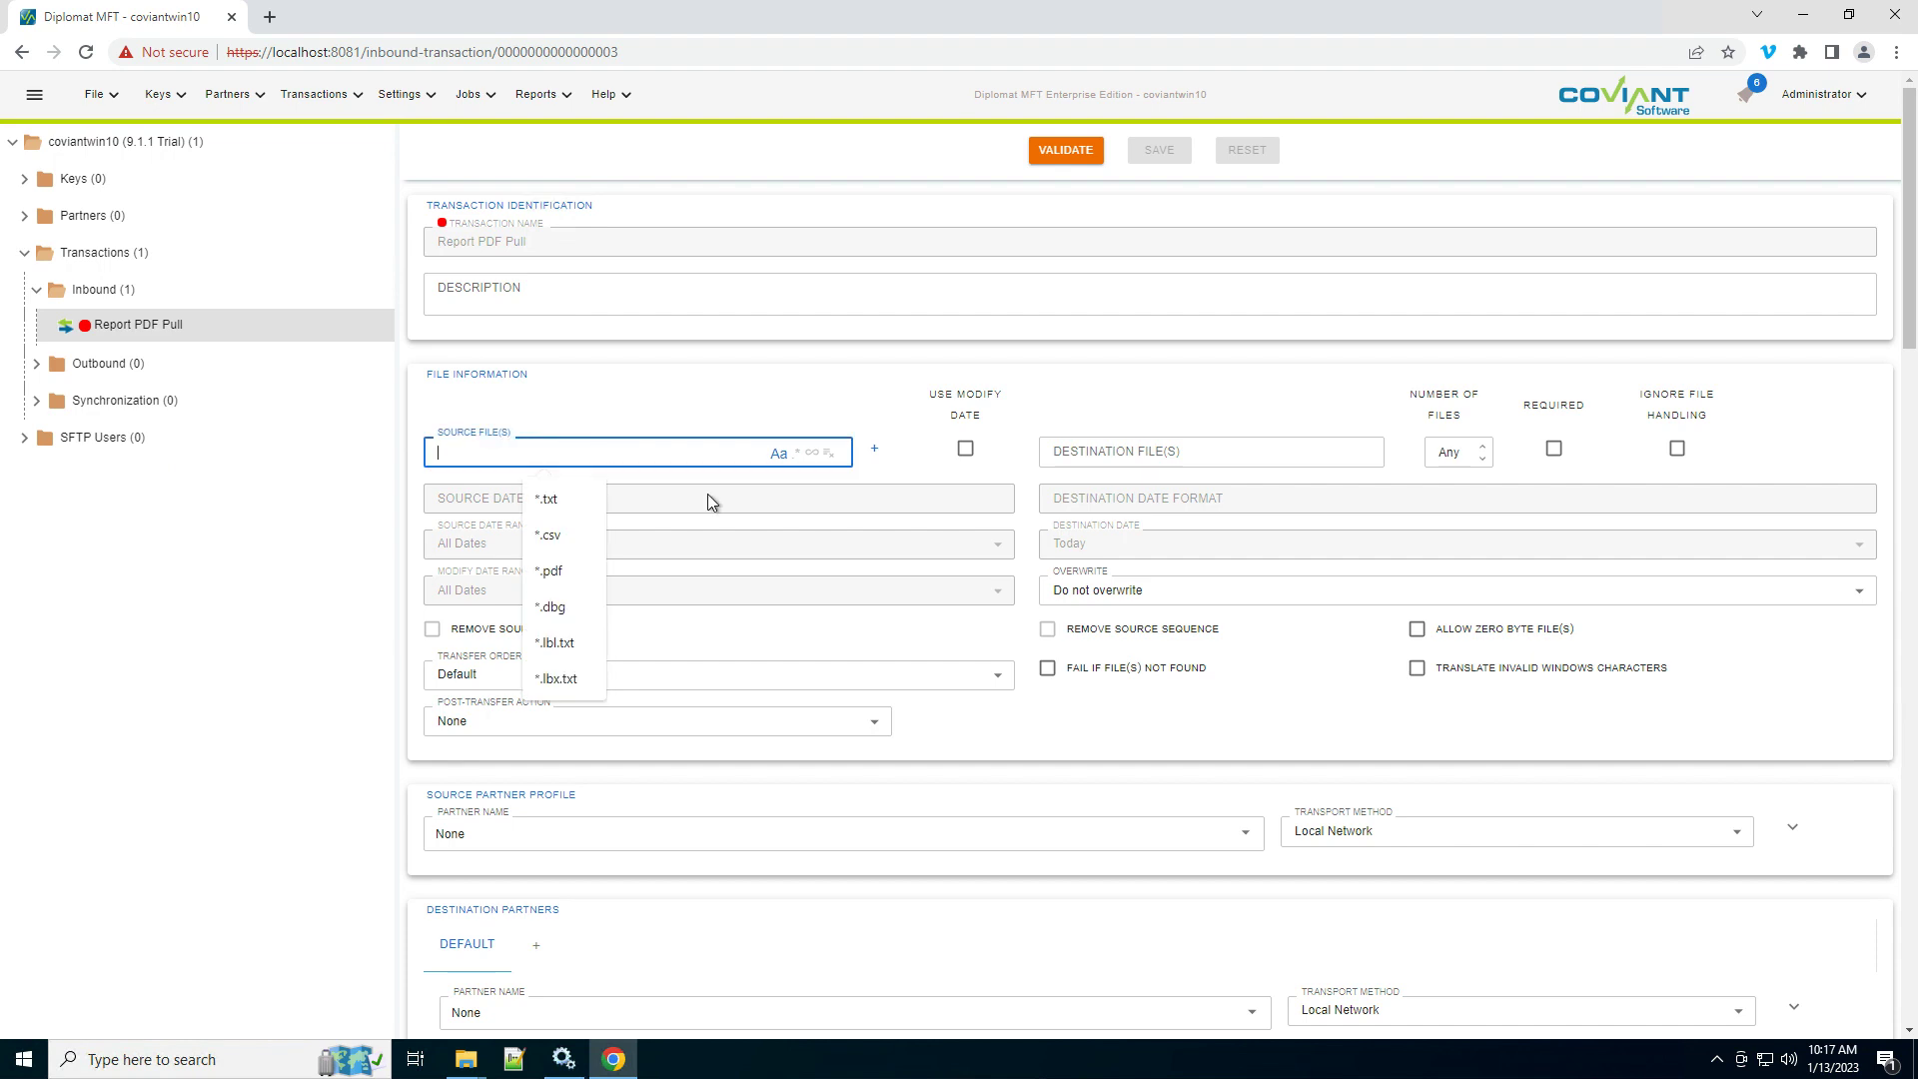
{"action": "type", "text": ".pdf"}
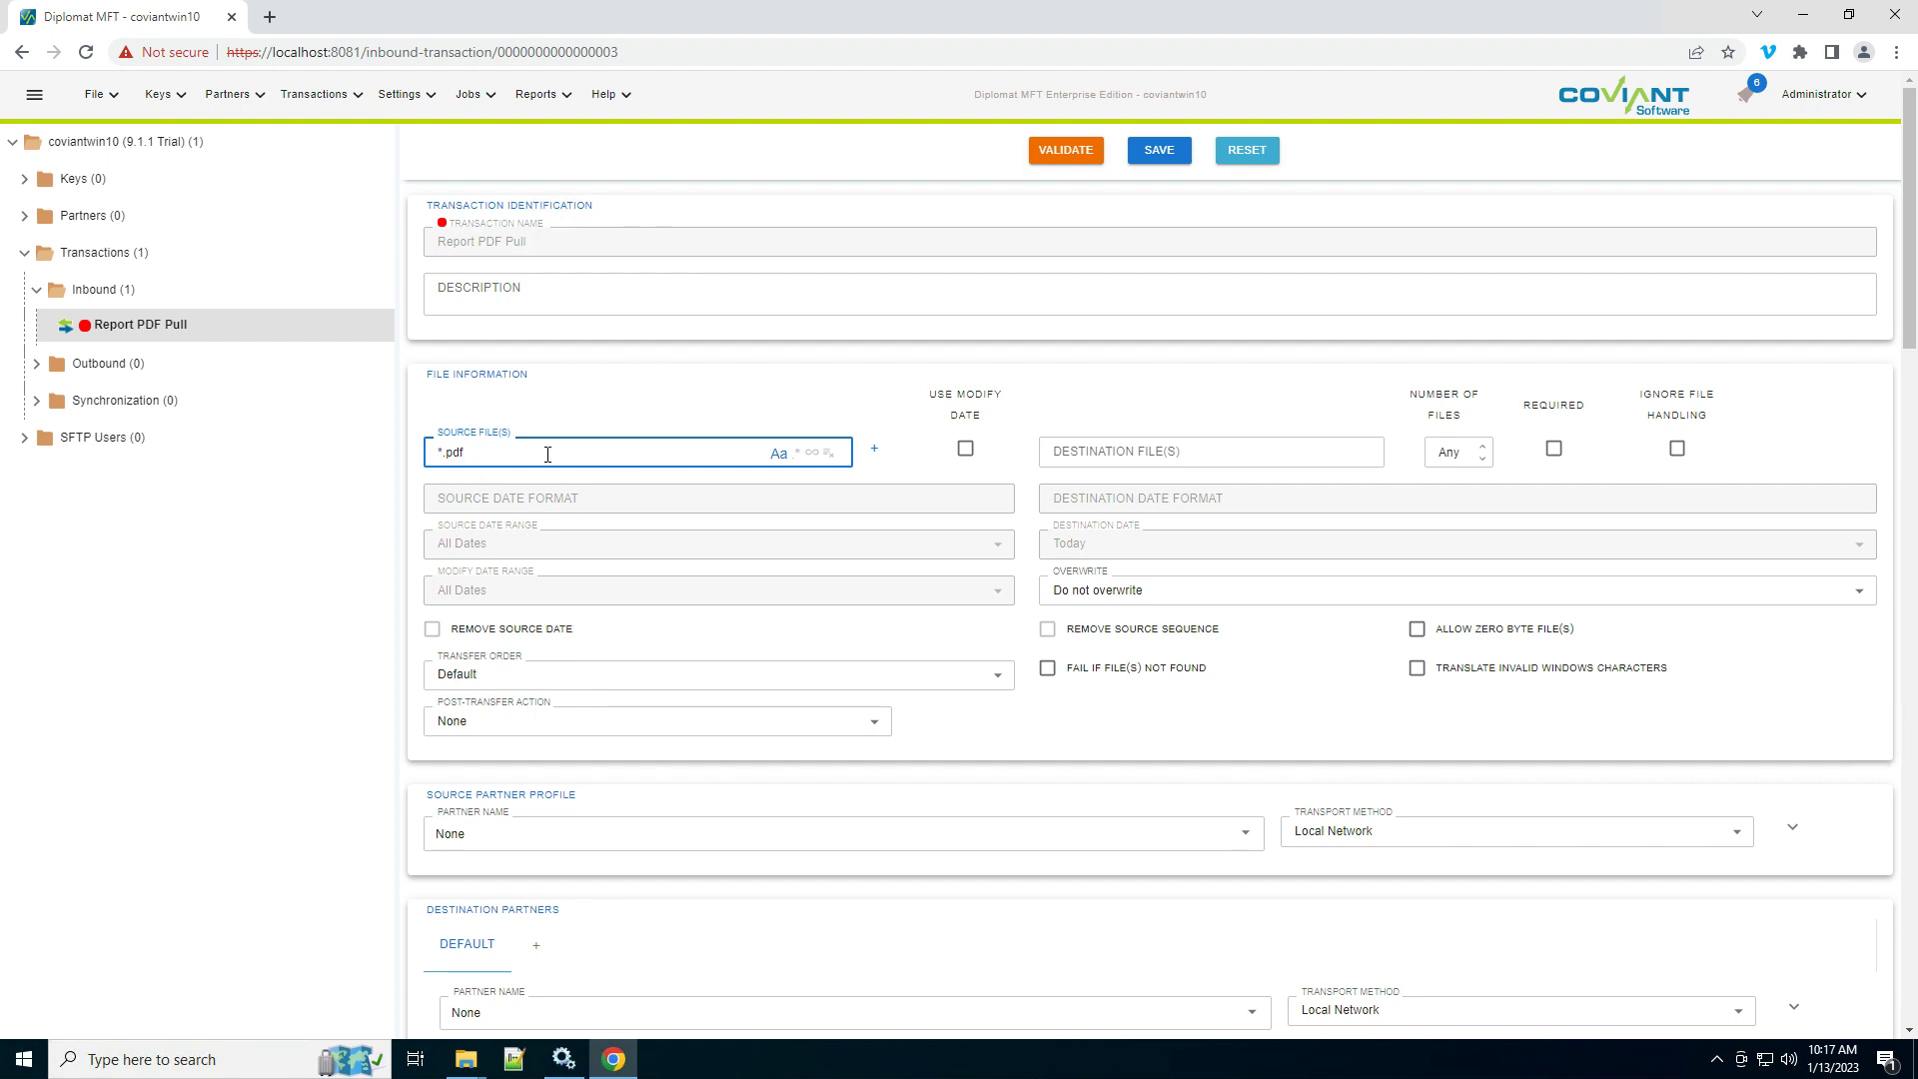
{"action": "left_click", "coordinate": [780, 457]}
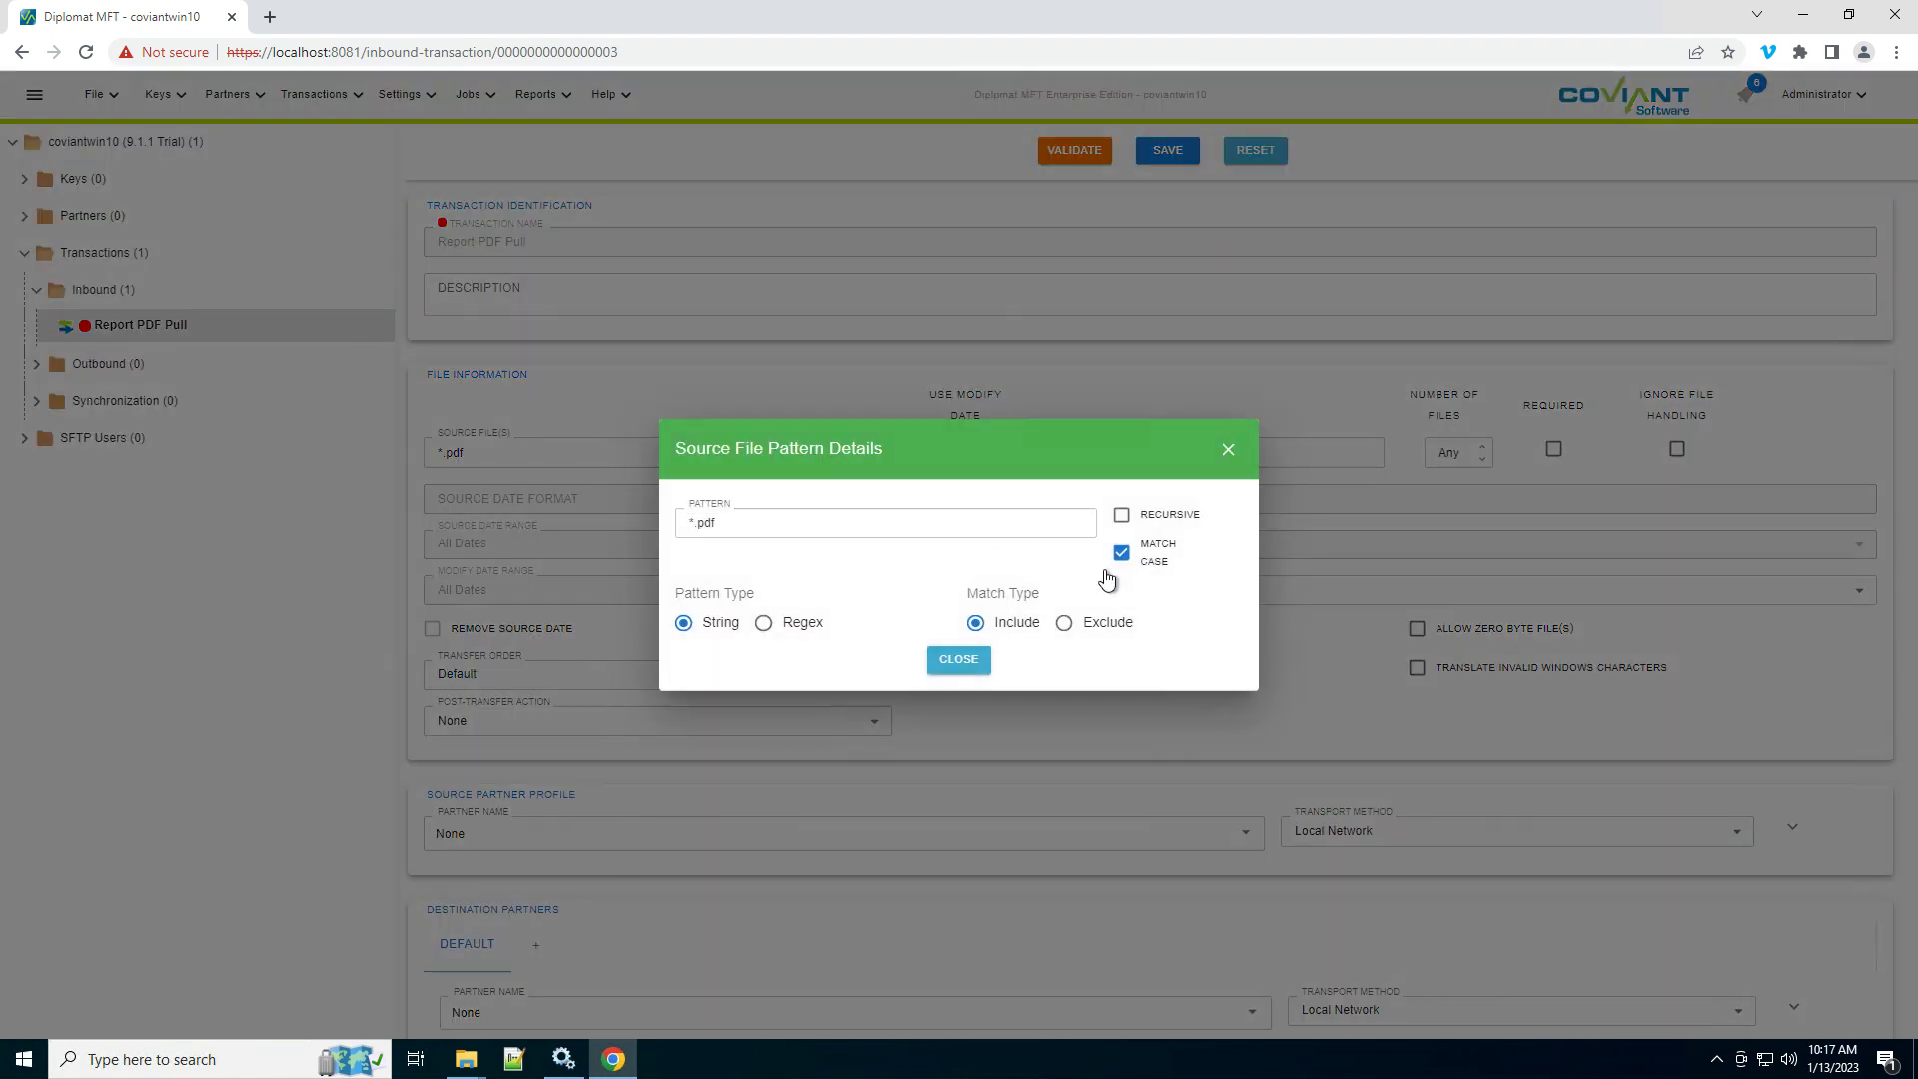
- Turn off Match Case for the *.pdf pattern and close its details
{"action": "left_click", "coordinate": [1121, 553]}
{"action": "left_click", "coordinate": [961, 664]}
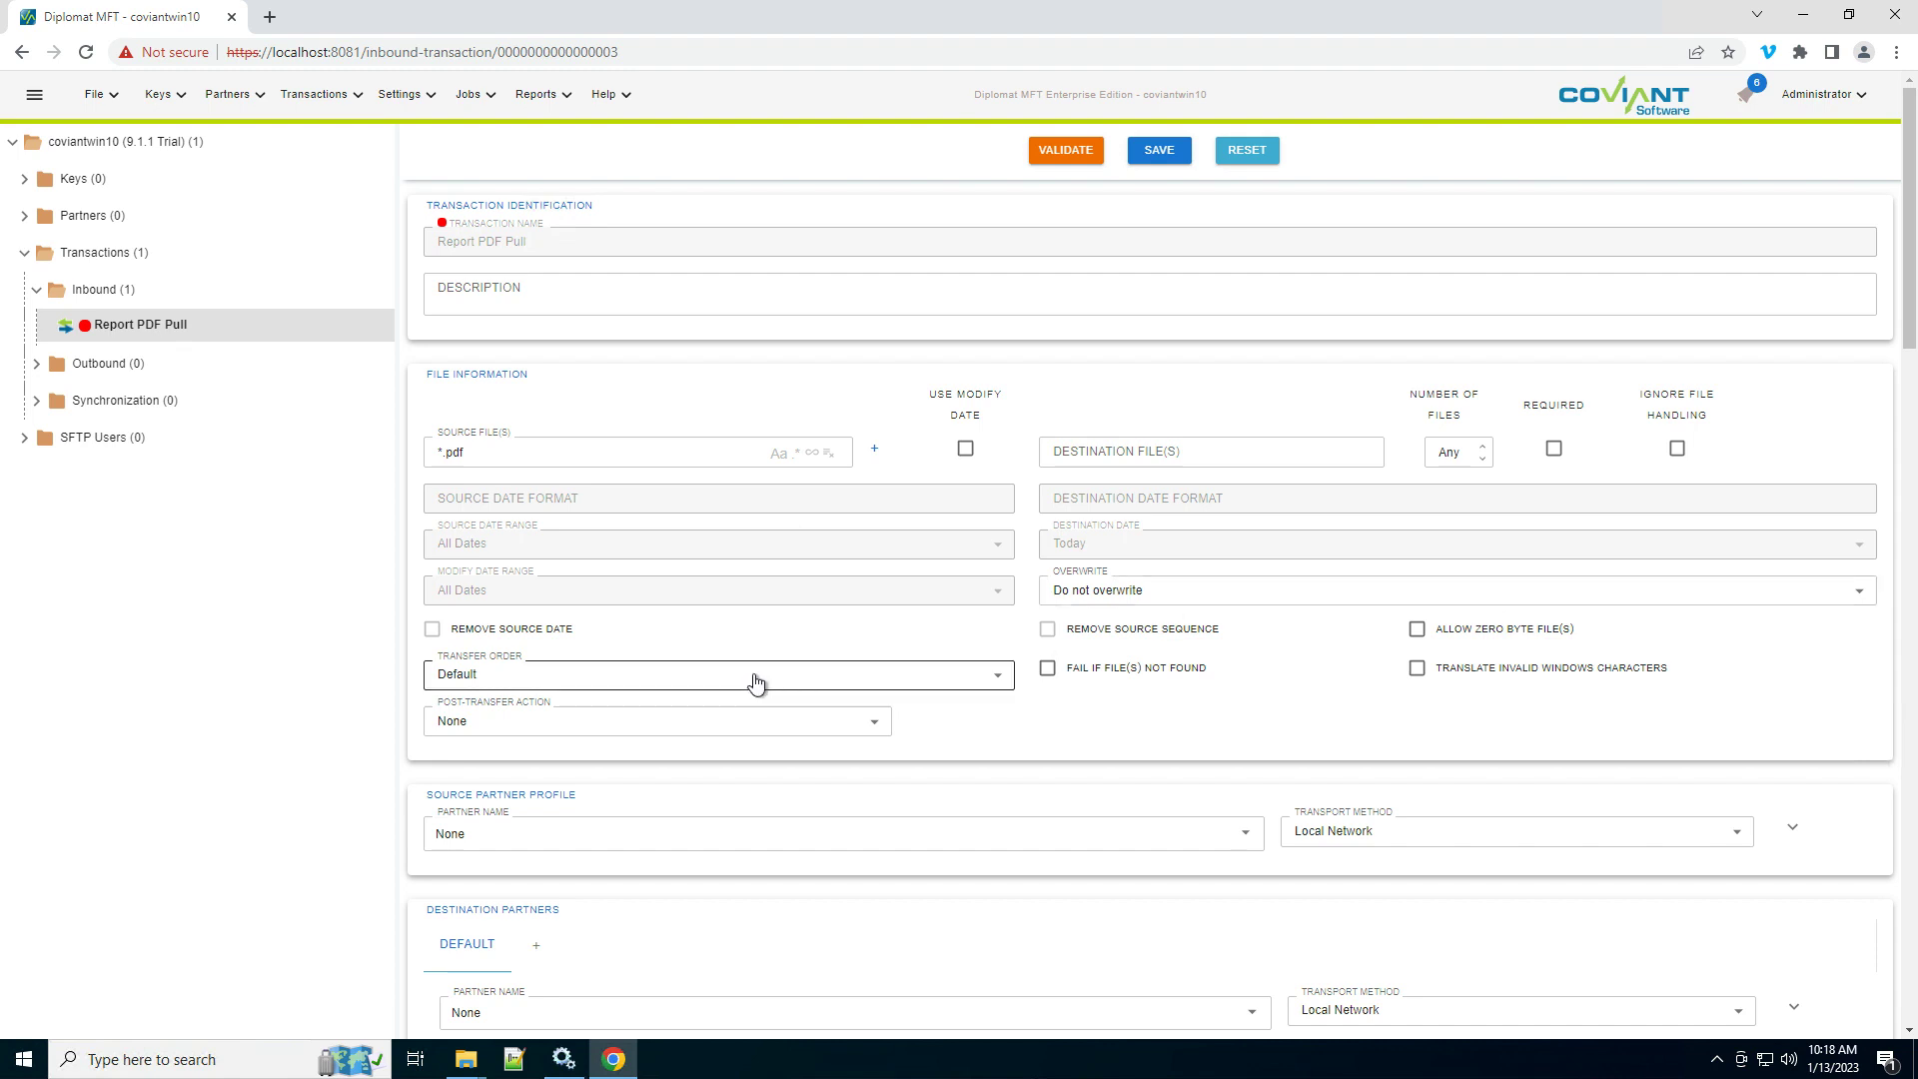
- Set the post-transfer action to Delete
{"action": "left_click", "coordinate": [547, 724]}
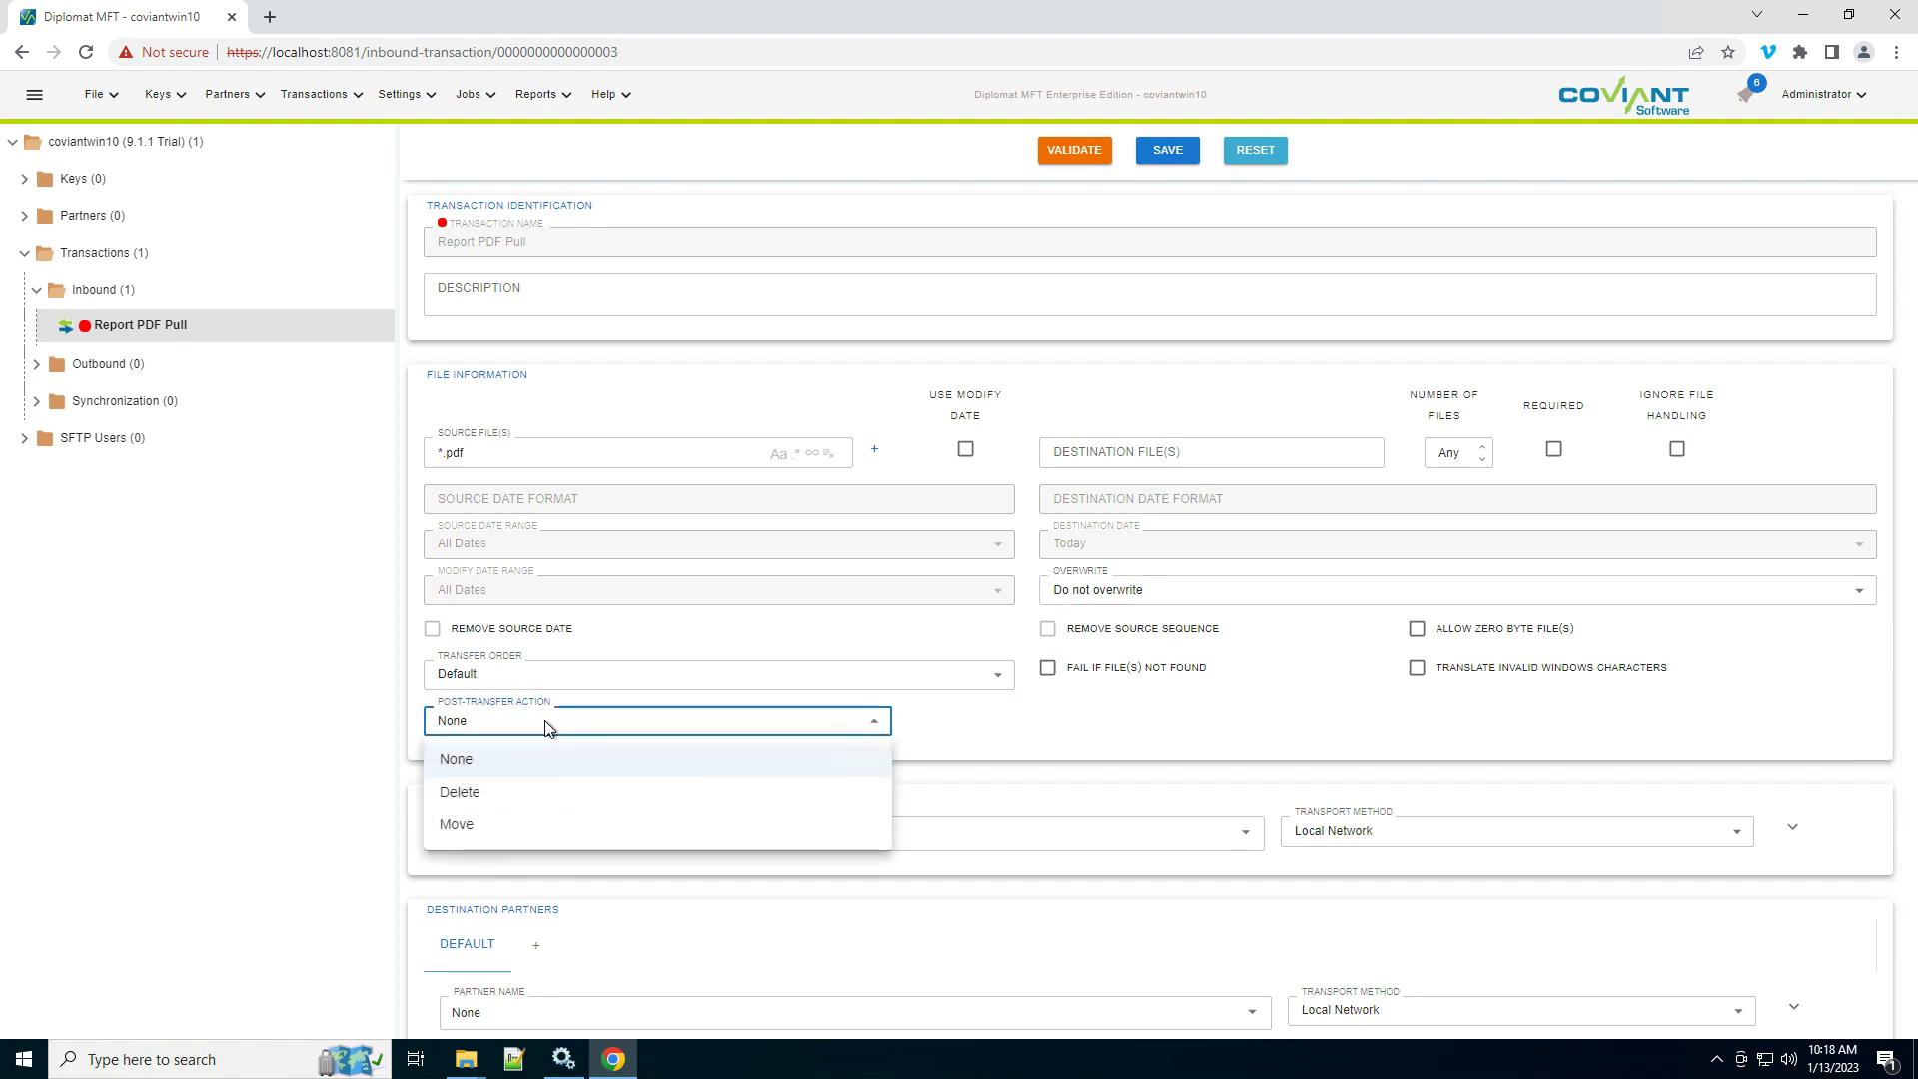
{"action": "left_click", "coordinate": [523, 795]}
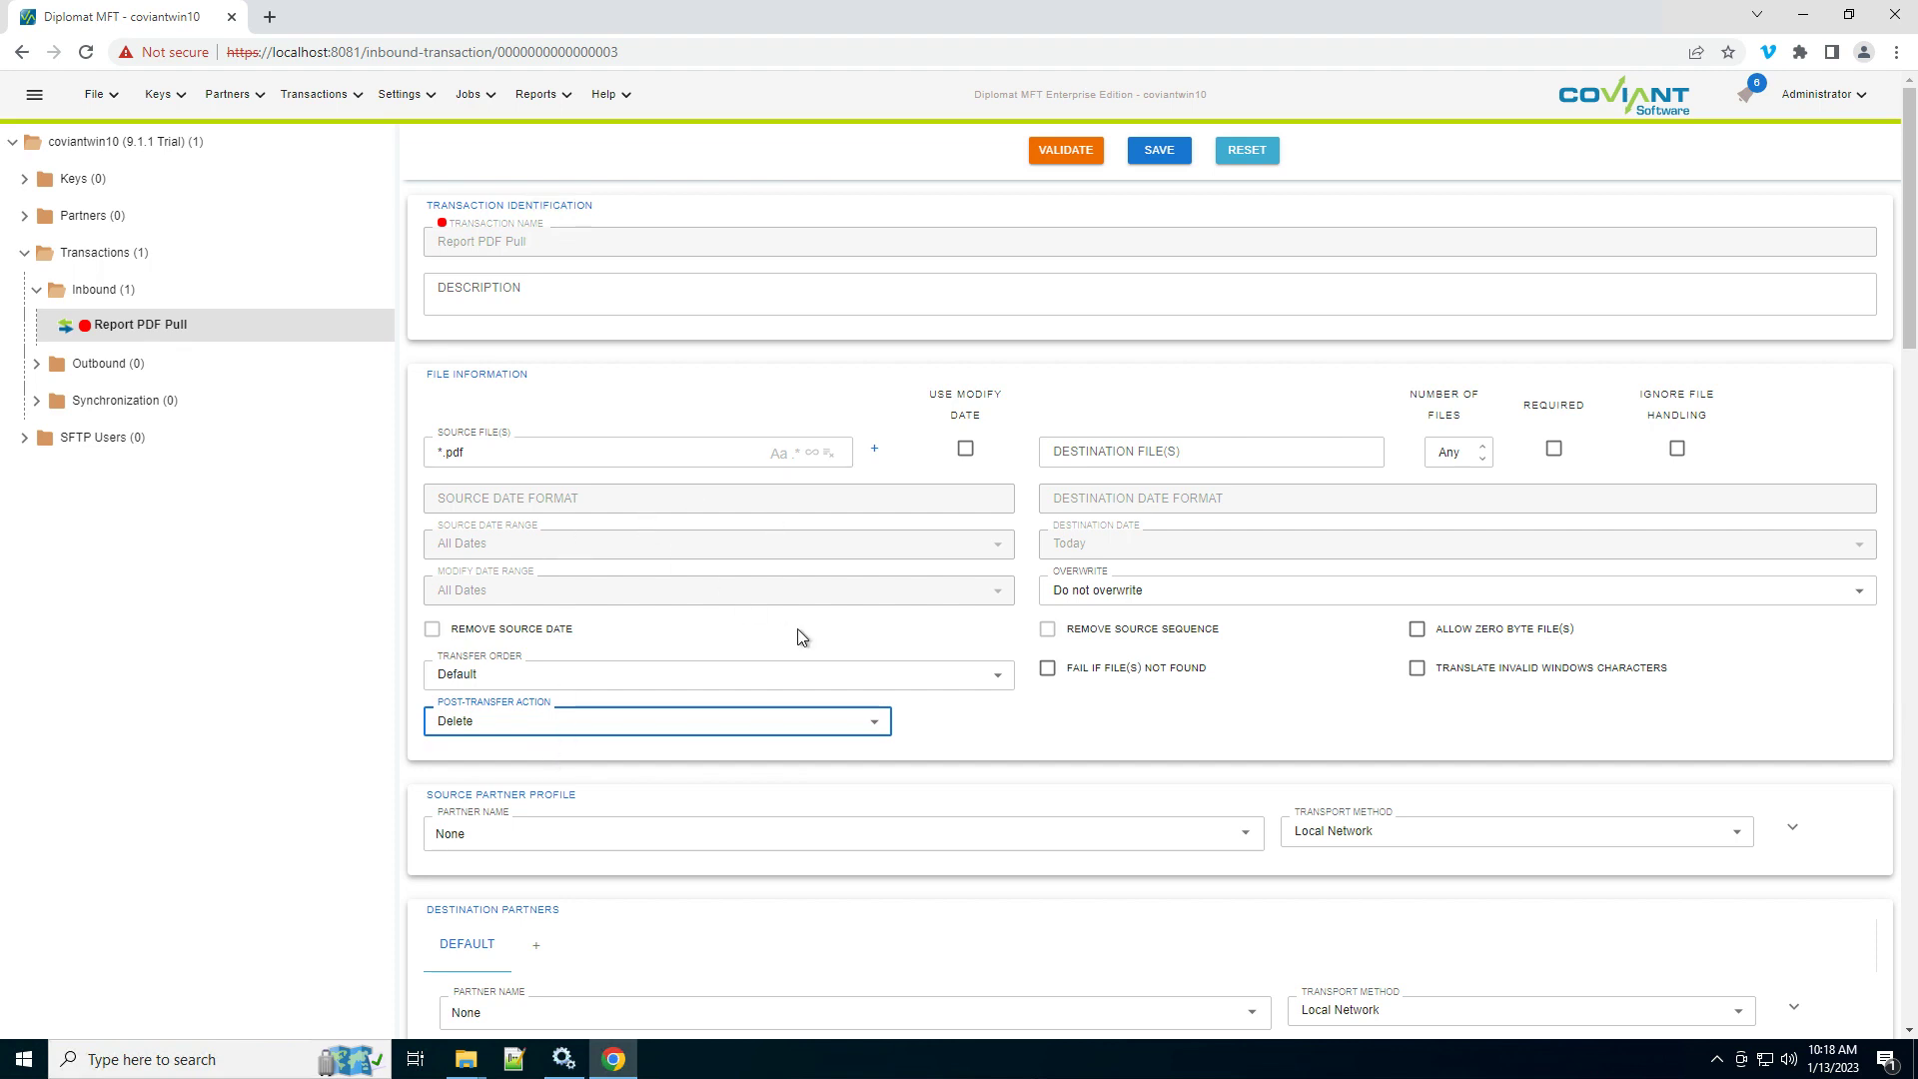
{"action": "scroll", "coordinate": [996, 711], "scroll_direction": "down", "scroll_amount": 1}
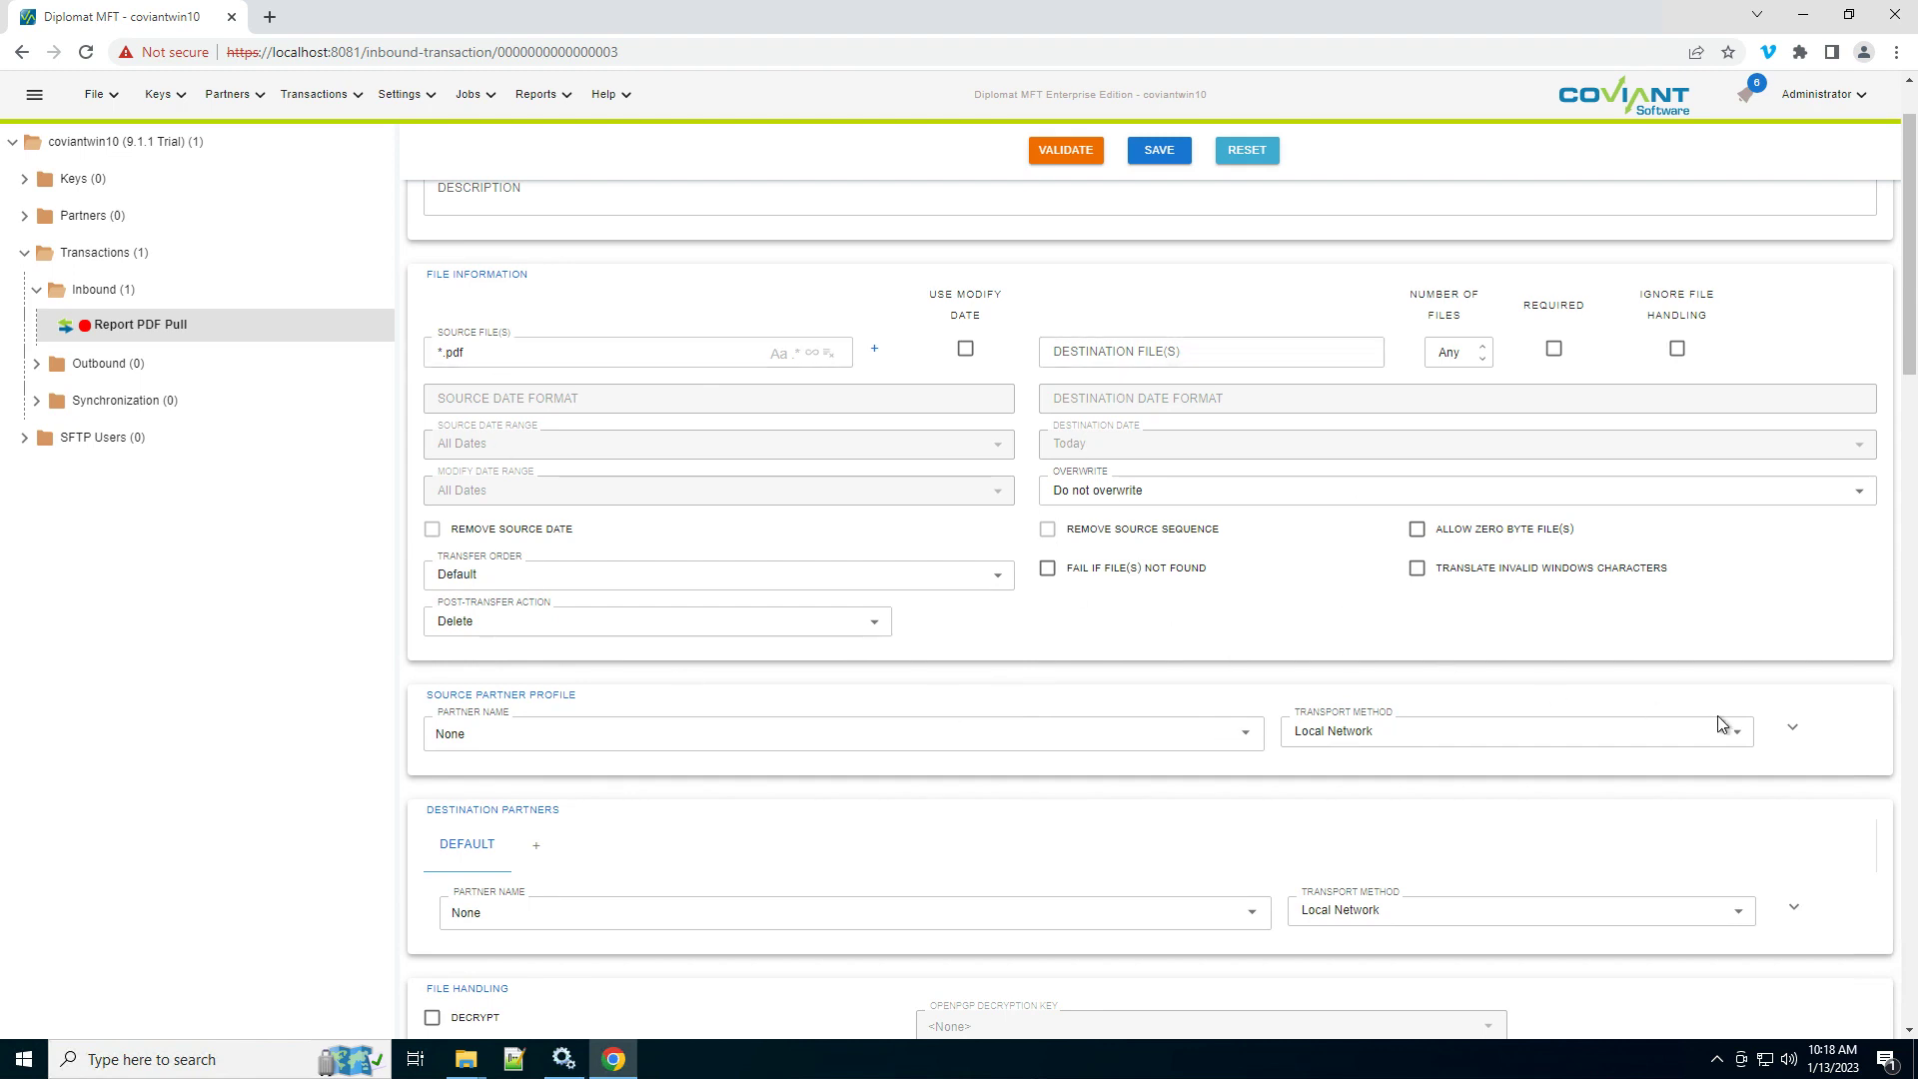
- Set the source transport to SFTP (SSH2) with server ftp.coviantsoftware.com
{"action": "left_click", "coordinate": [1792, 728]}
{"action": "scroll", "coordinate": [1449, 578], "scroll_direction": "down", "scroll_amount": 2}
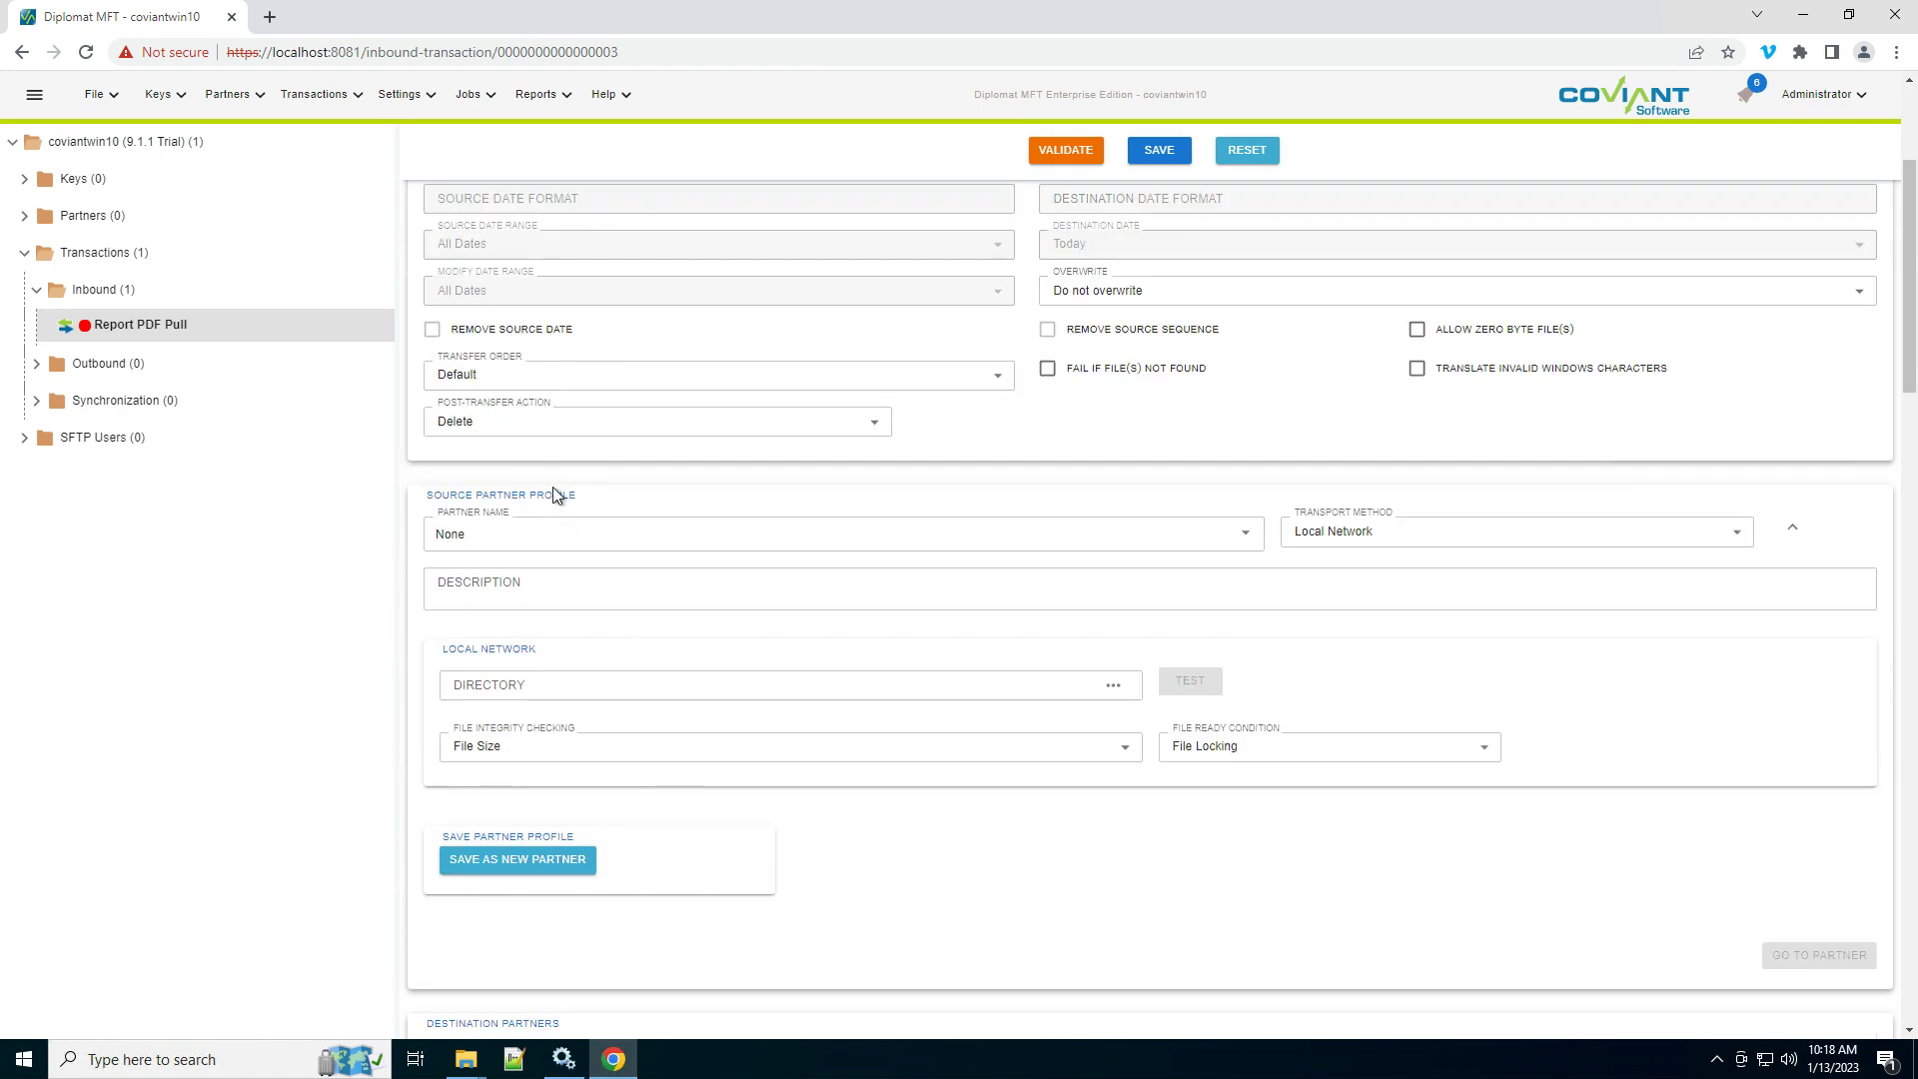
{"action": "left_click", "coordinate": [1743, 551]}
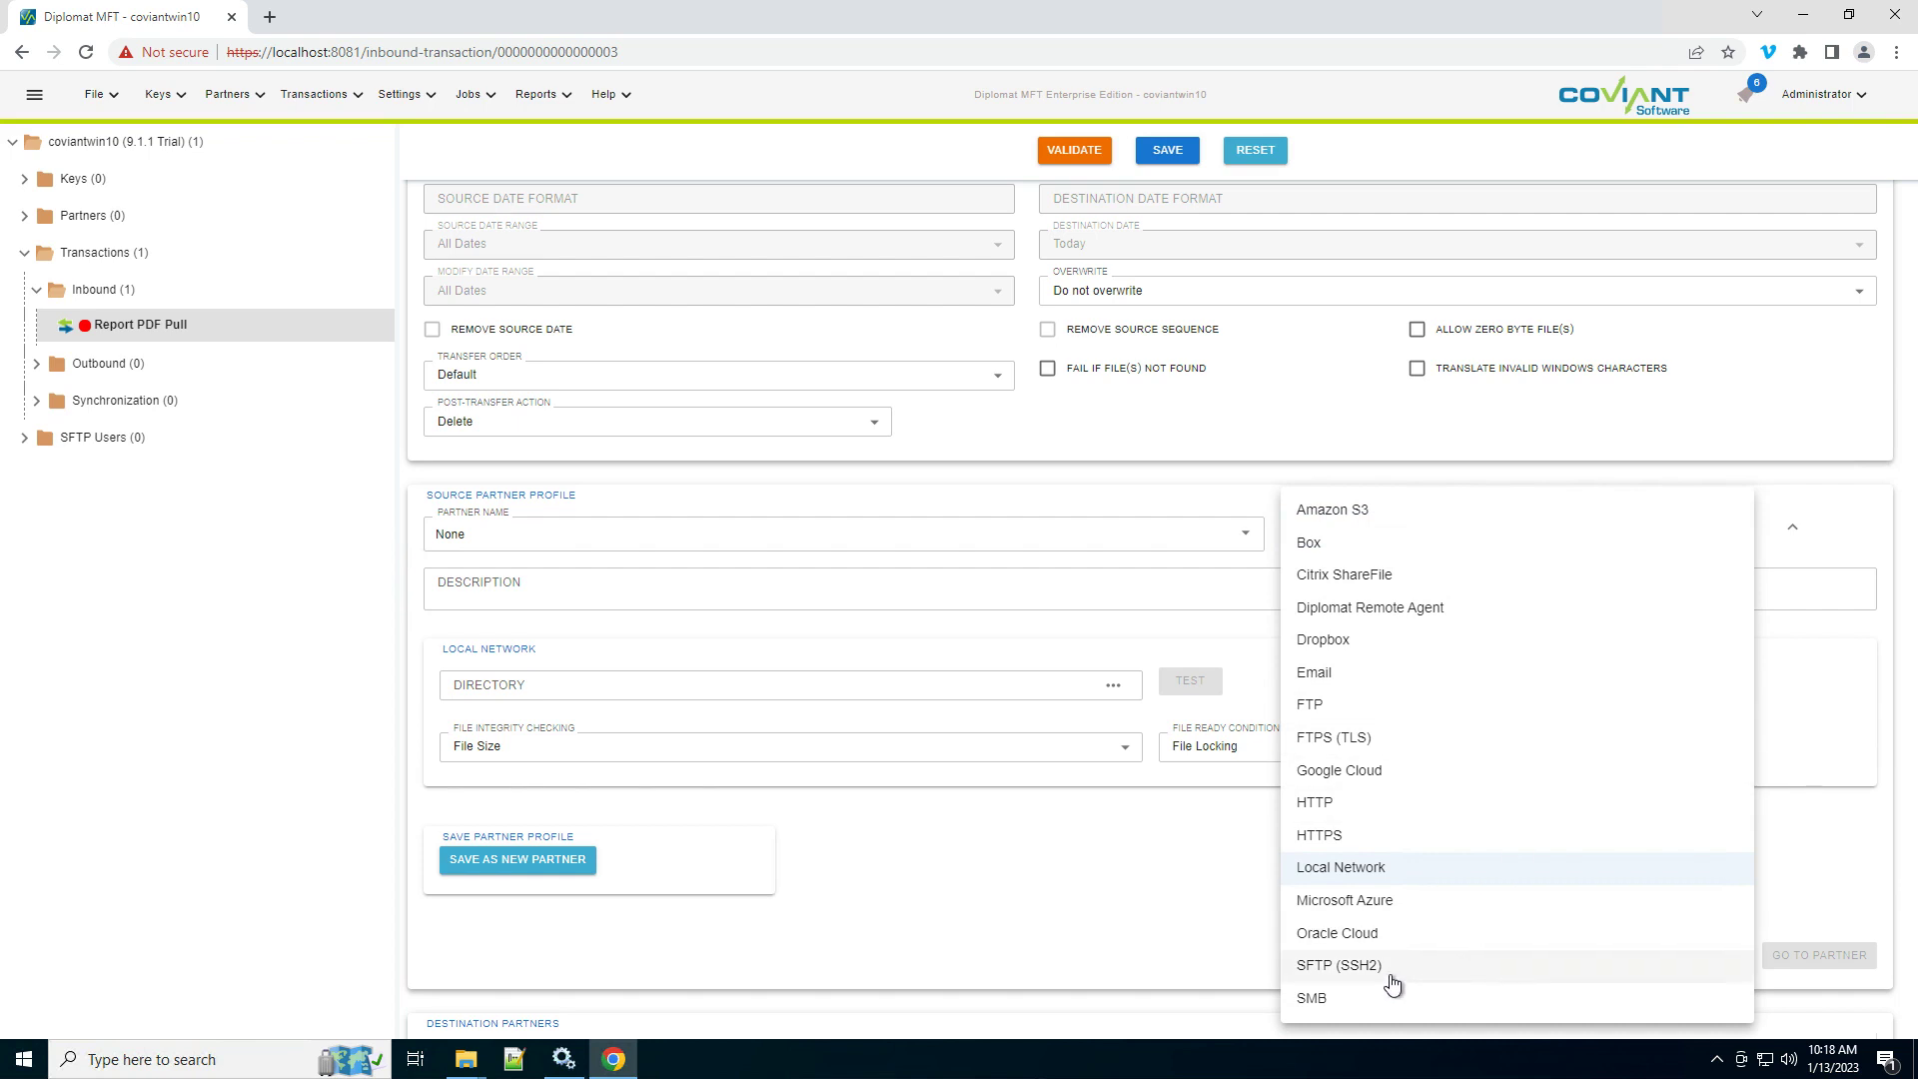
{"action": "left_click", "coordinate": [1393, 986]}
{"action": "left_click", "coordinate": [585, 686]}
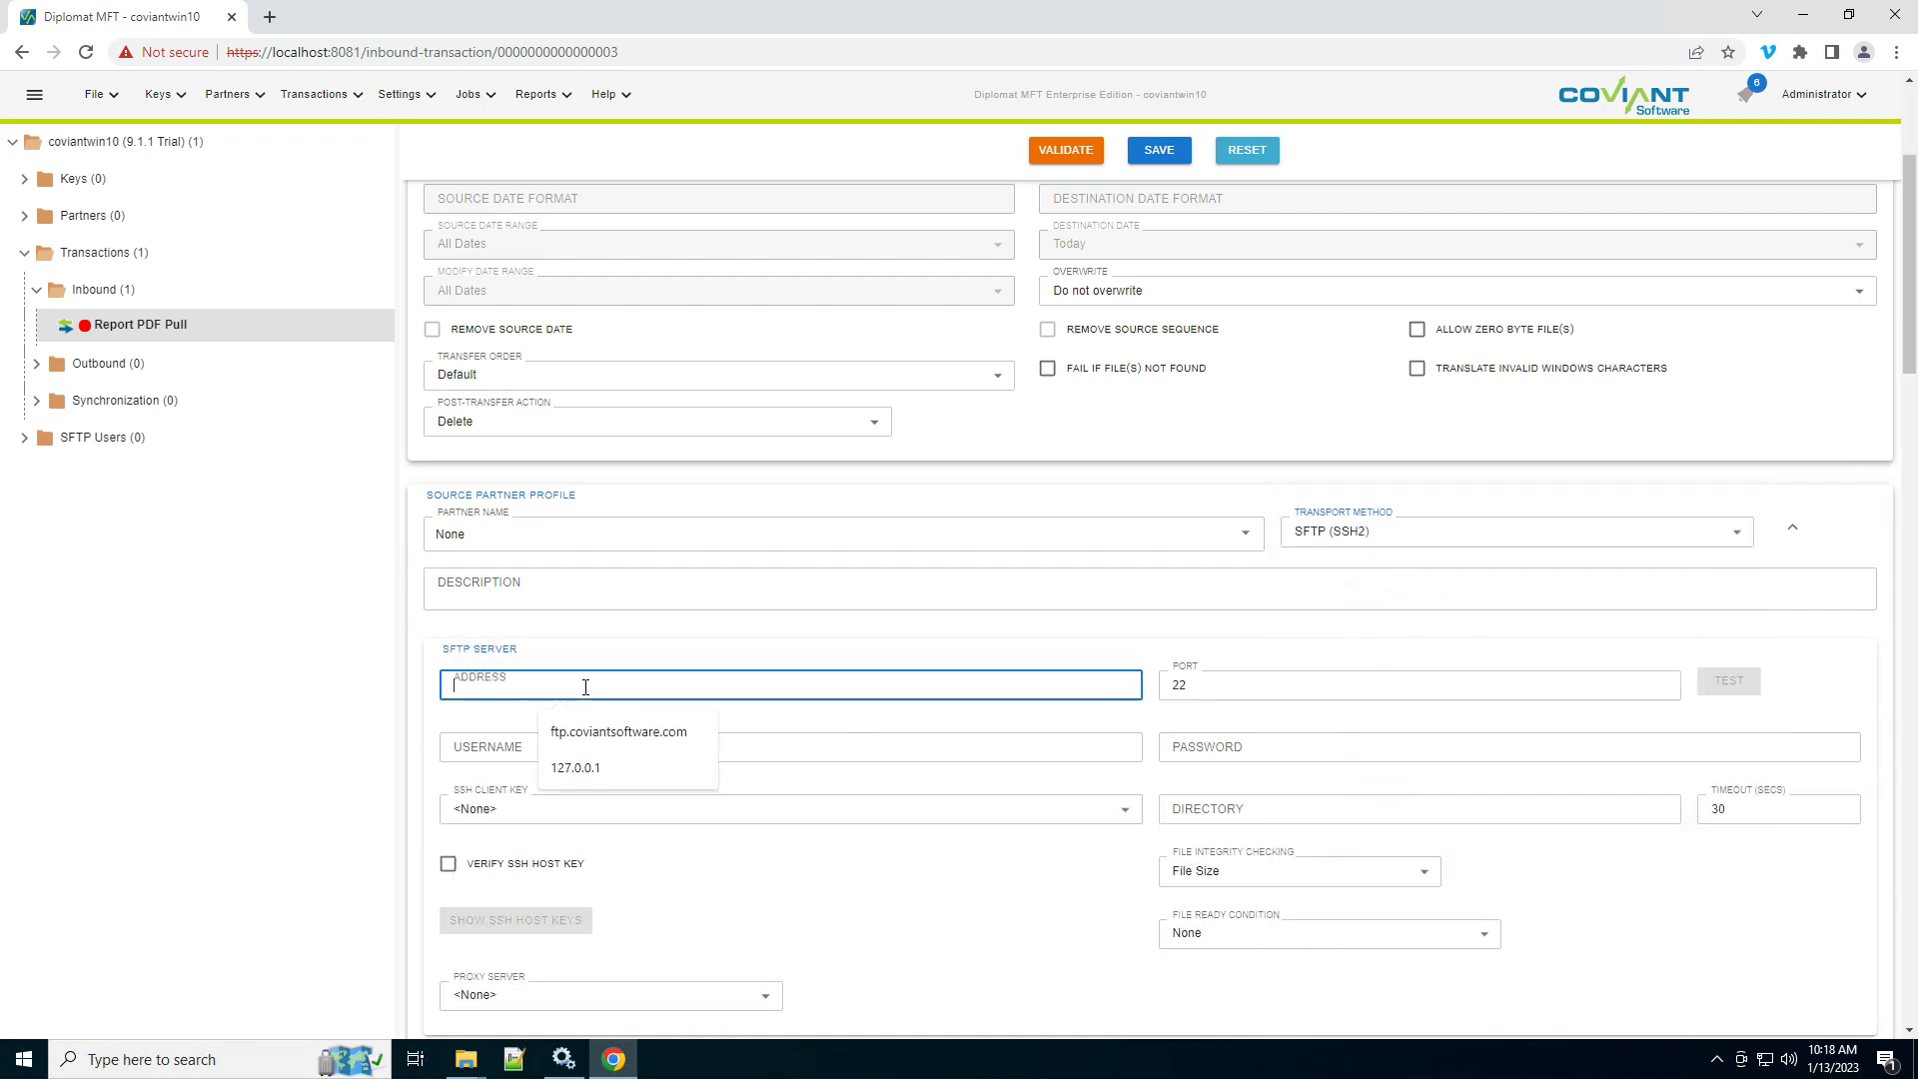
{"action": "left_click", "coordinate": [610, 732]}
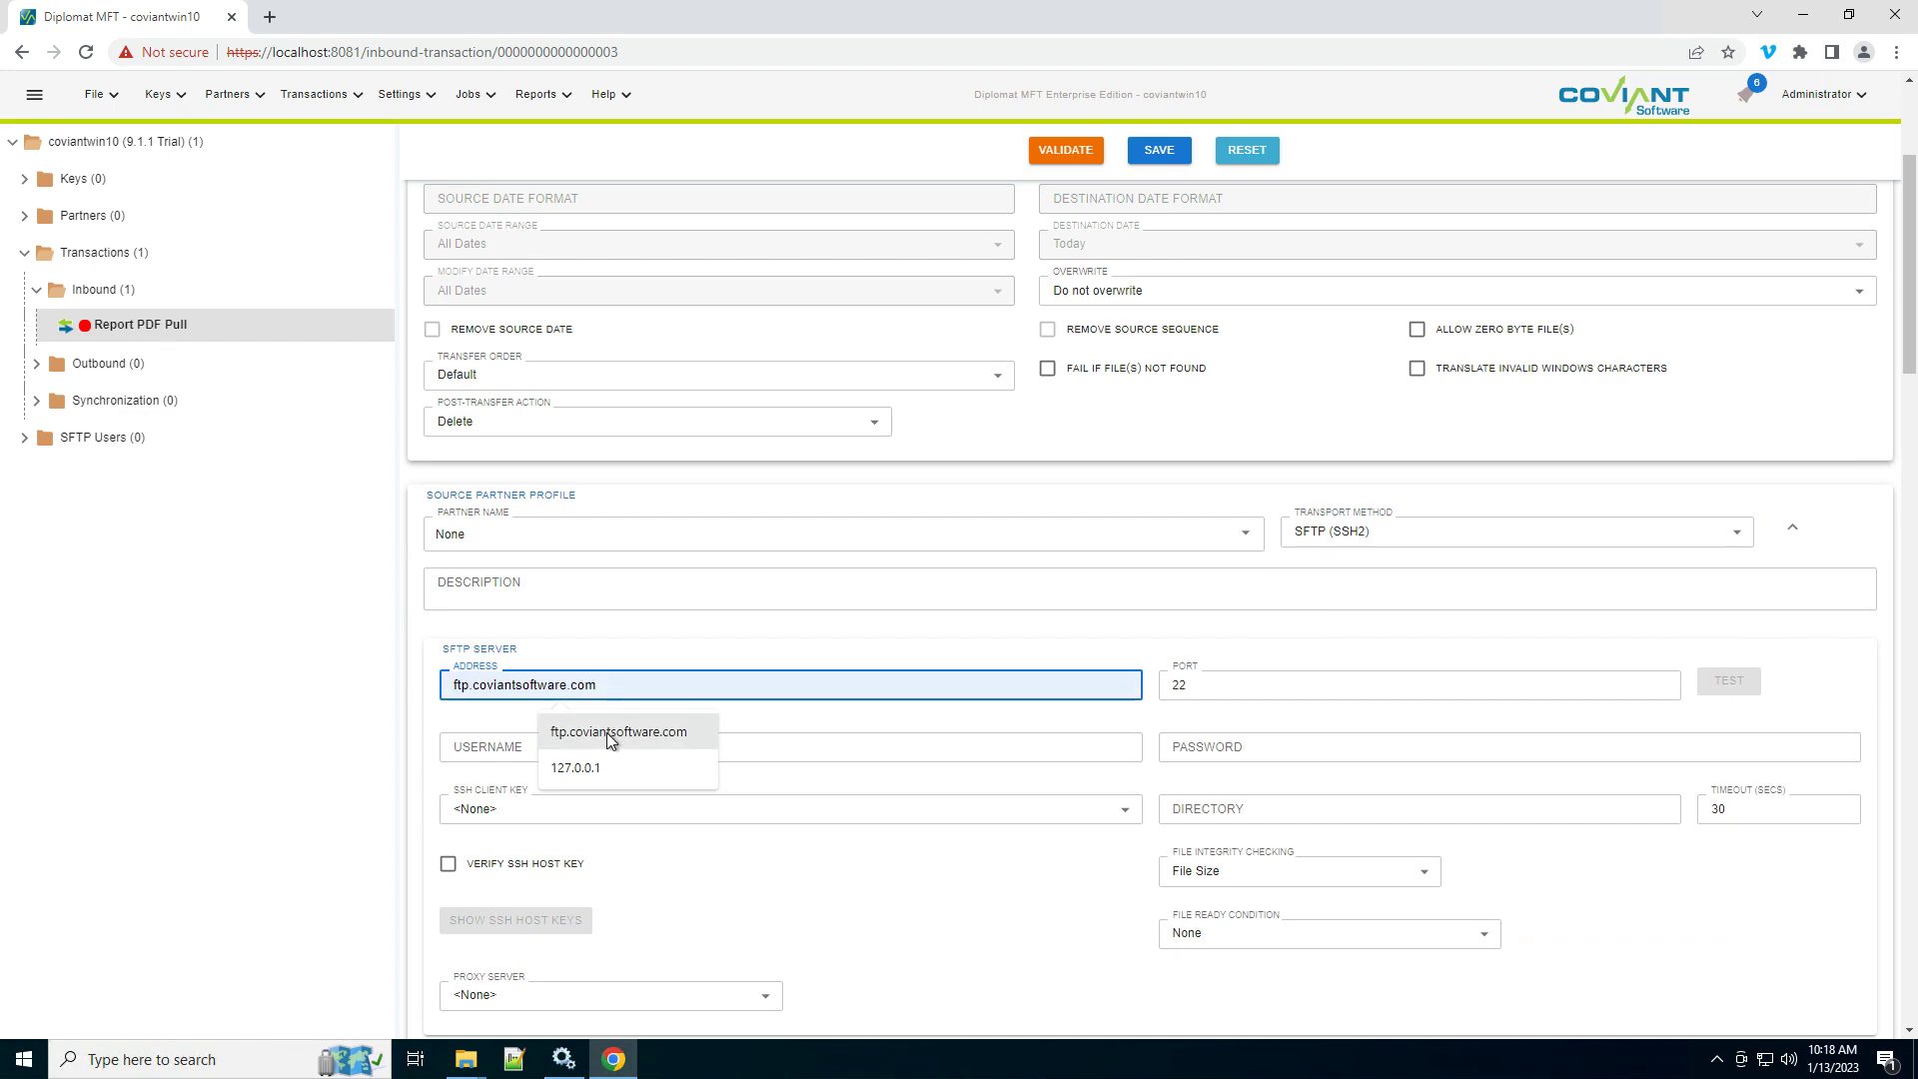
- Fill in the SFTP username, password and the remote /data directory path
{"action": "left_click", "coordinate": [790, 750]}
{"action": "left_click", "coordinate": [595, 789]}
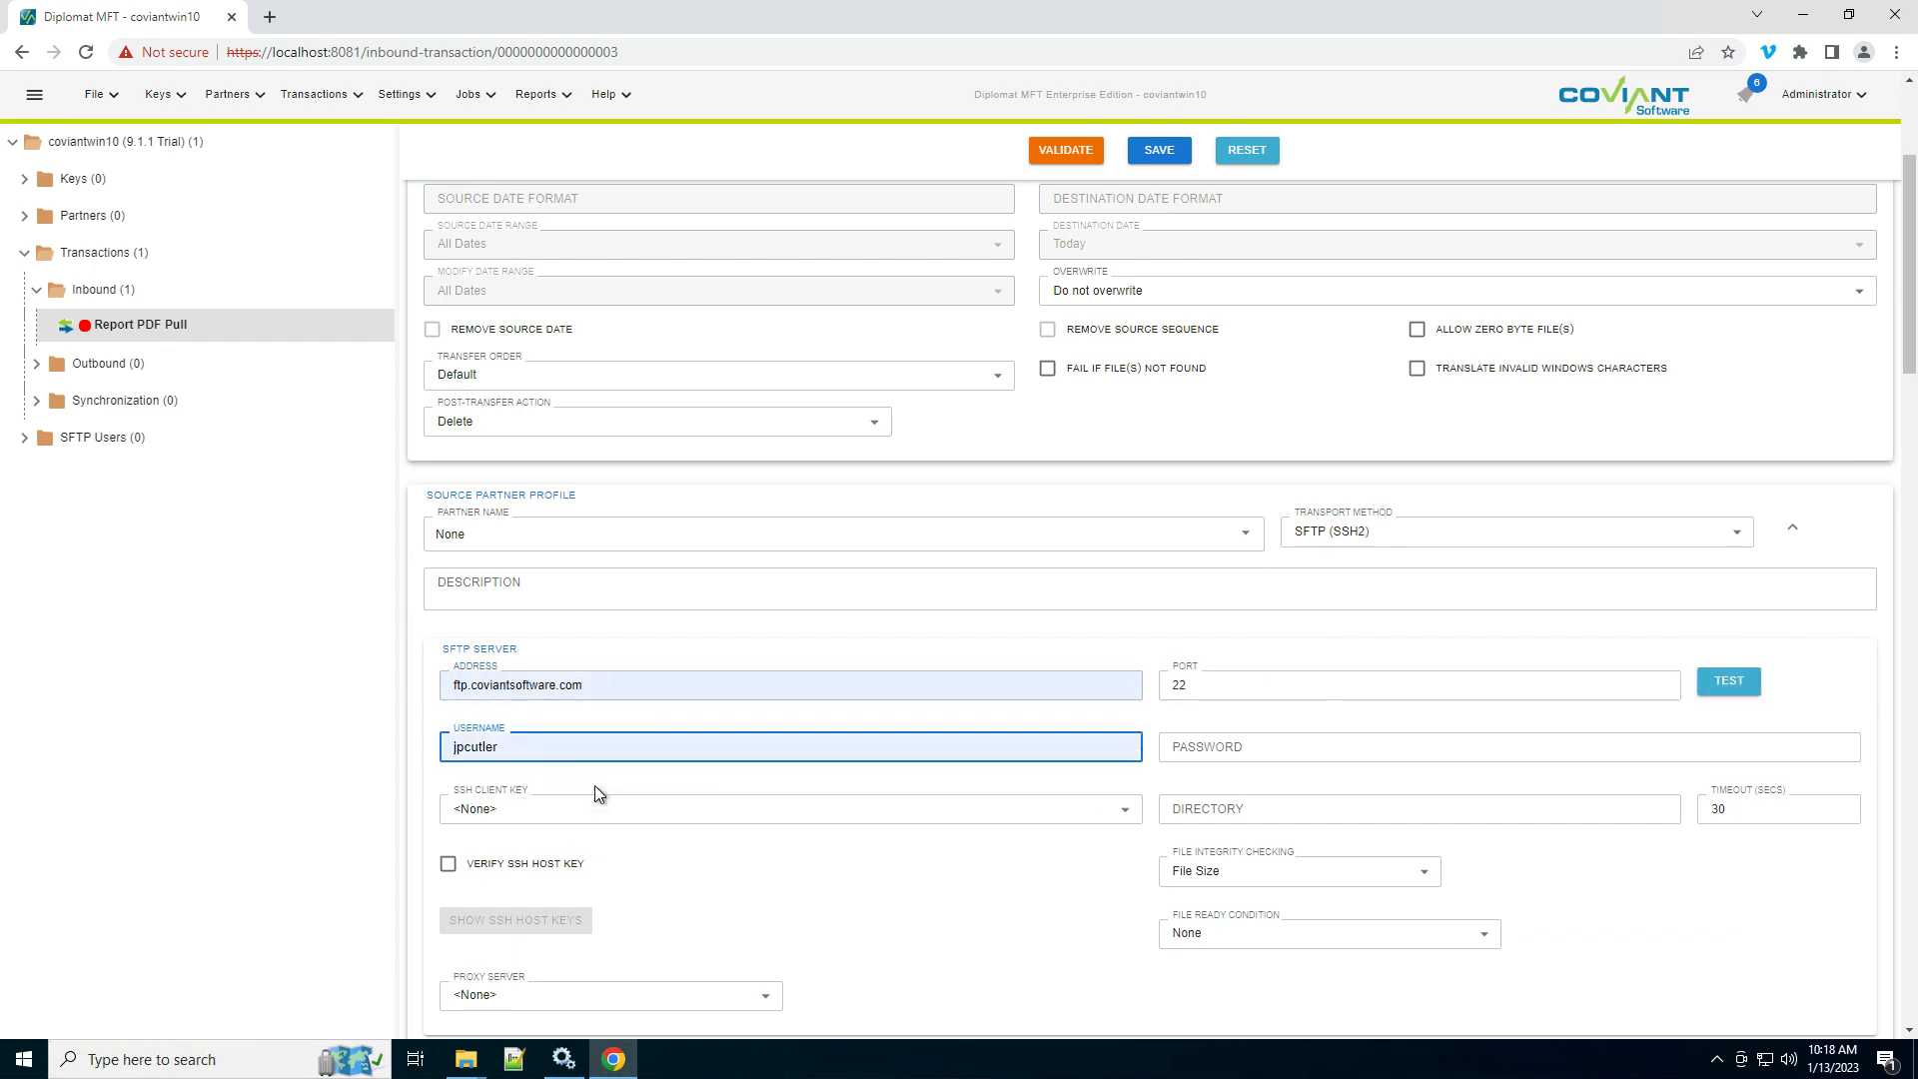
{"action": "left_click", "coordinate": [1197, 748]}
{"action": "key", "text": "ctrl+v"}
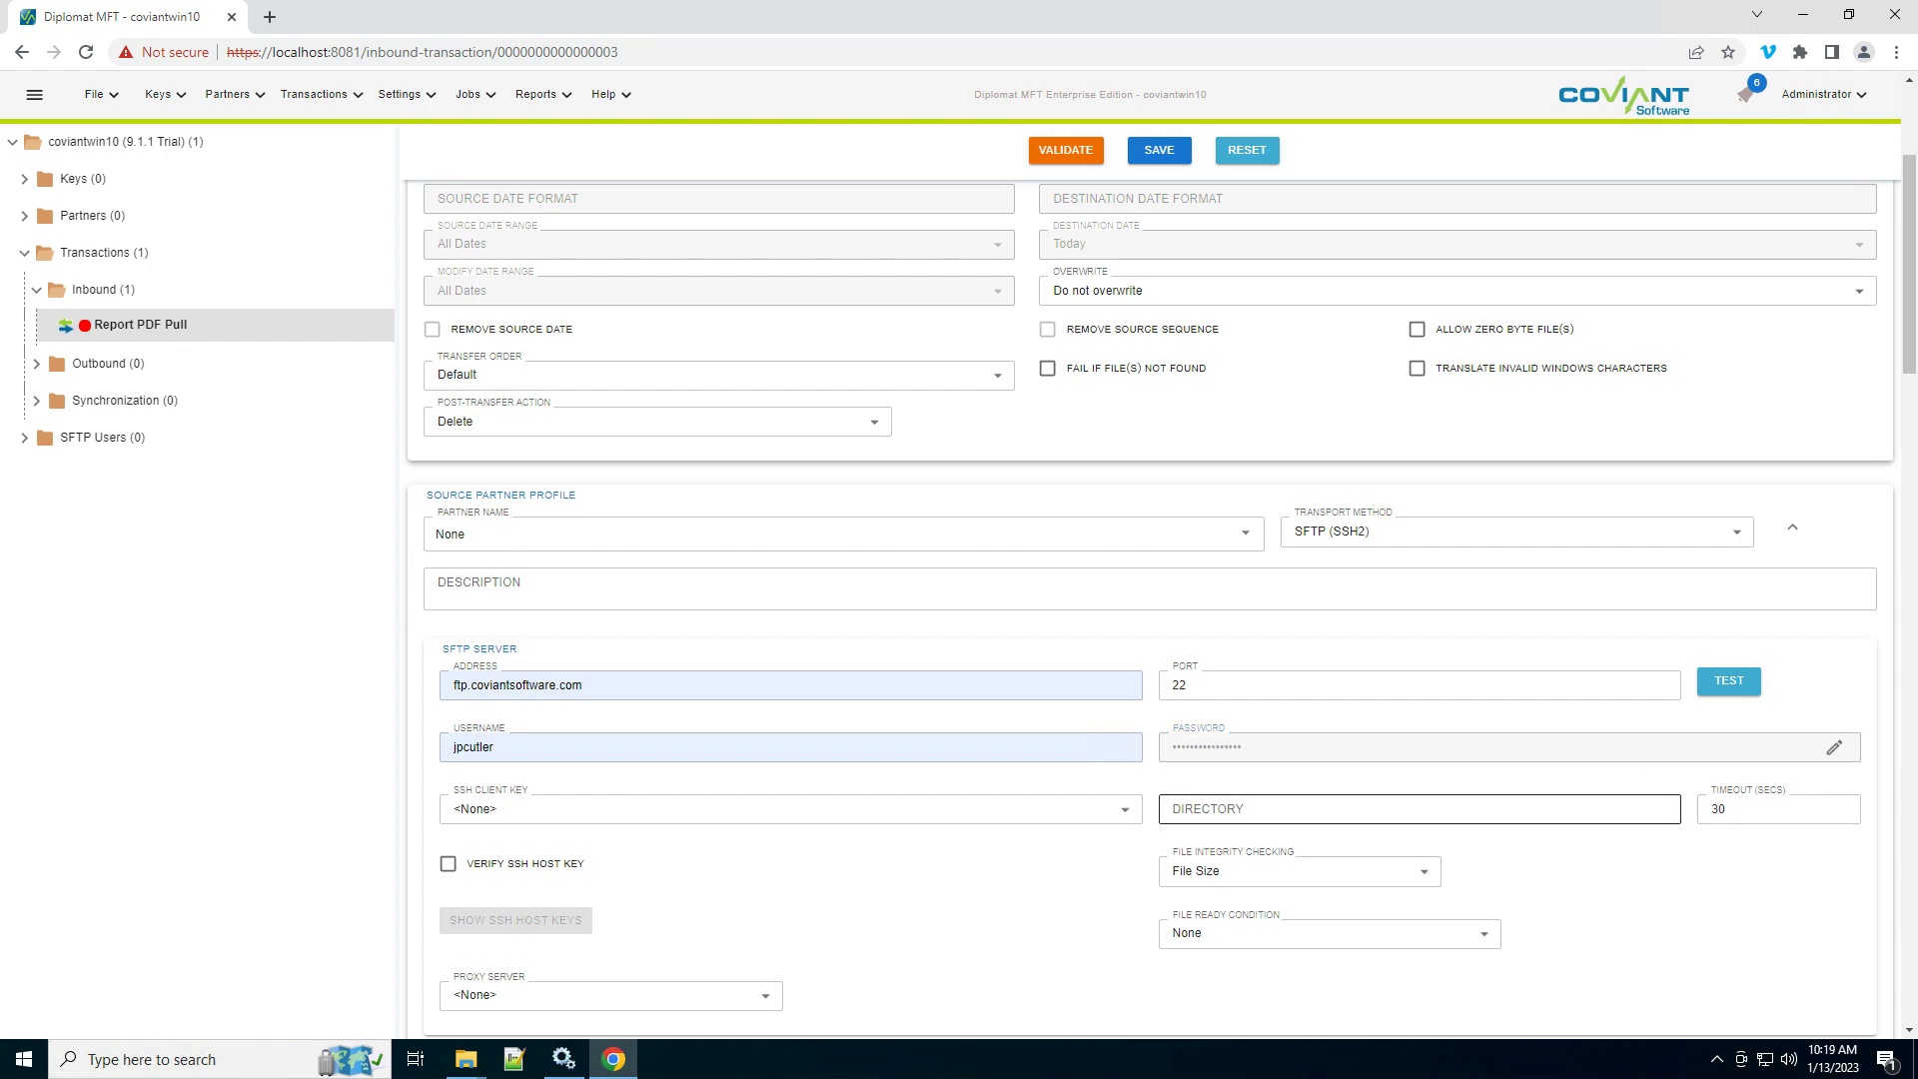
{"action": "key", "text": "alt+Tab"}
{"action": "key", "text": "alt+shift+Tab"}
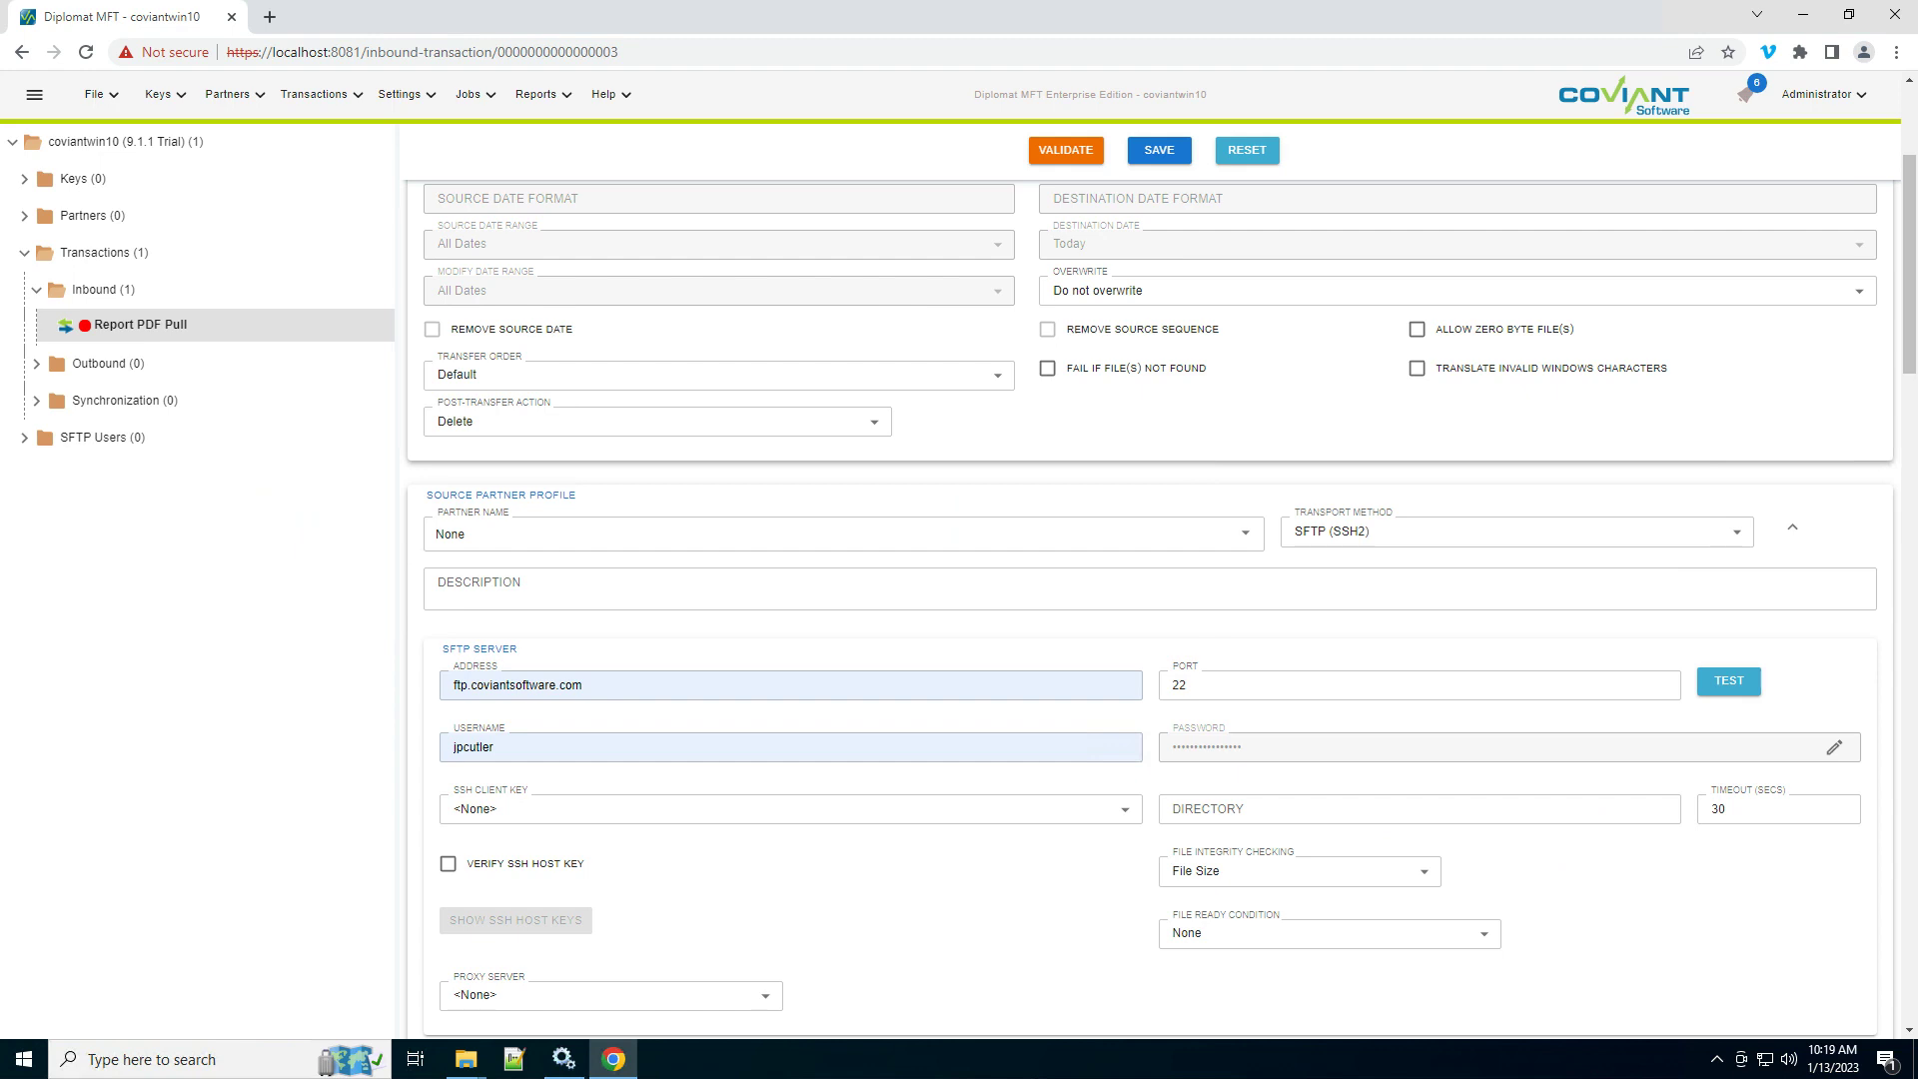
{"action": "left_click", "coordinate": [1299, 810]}
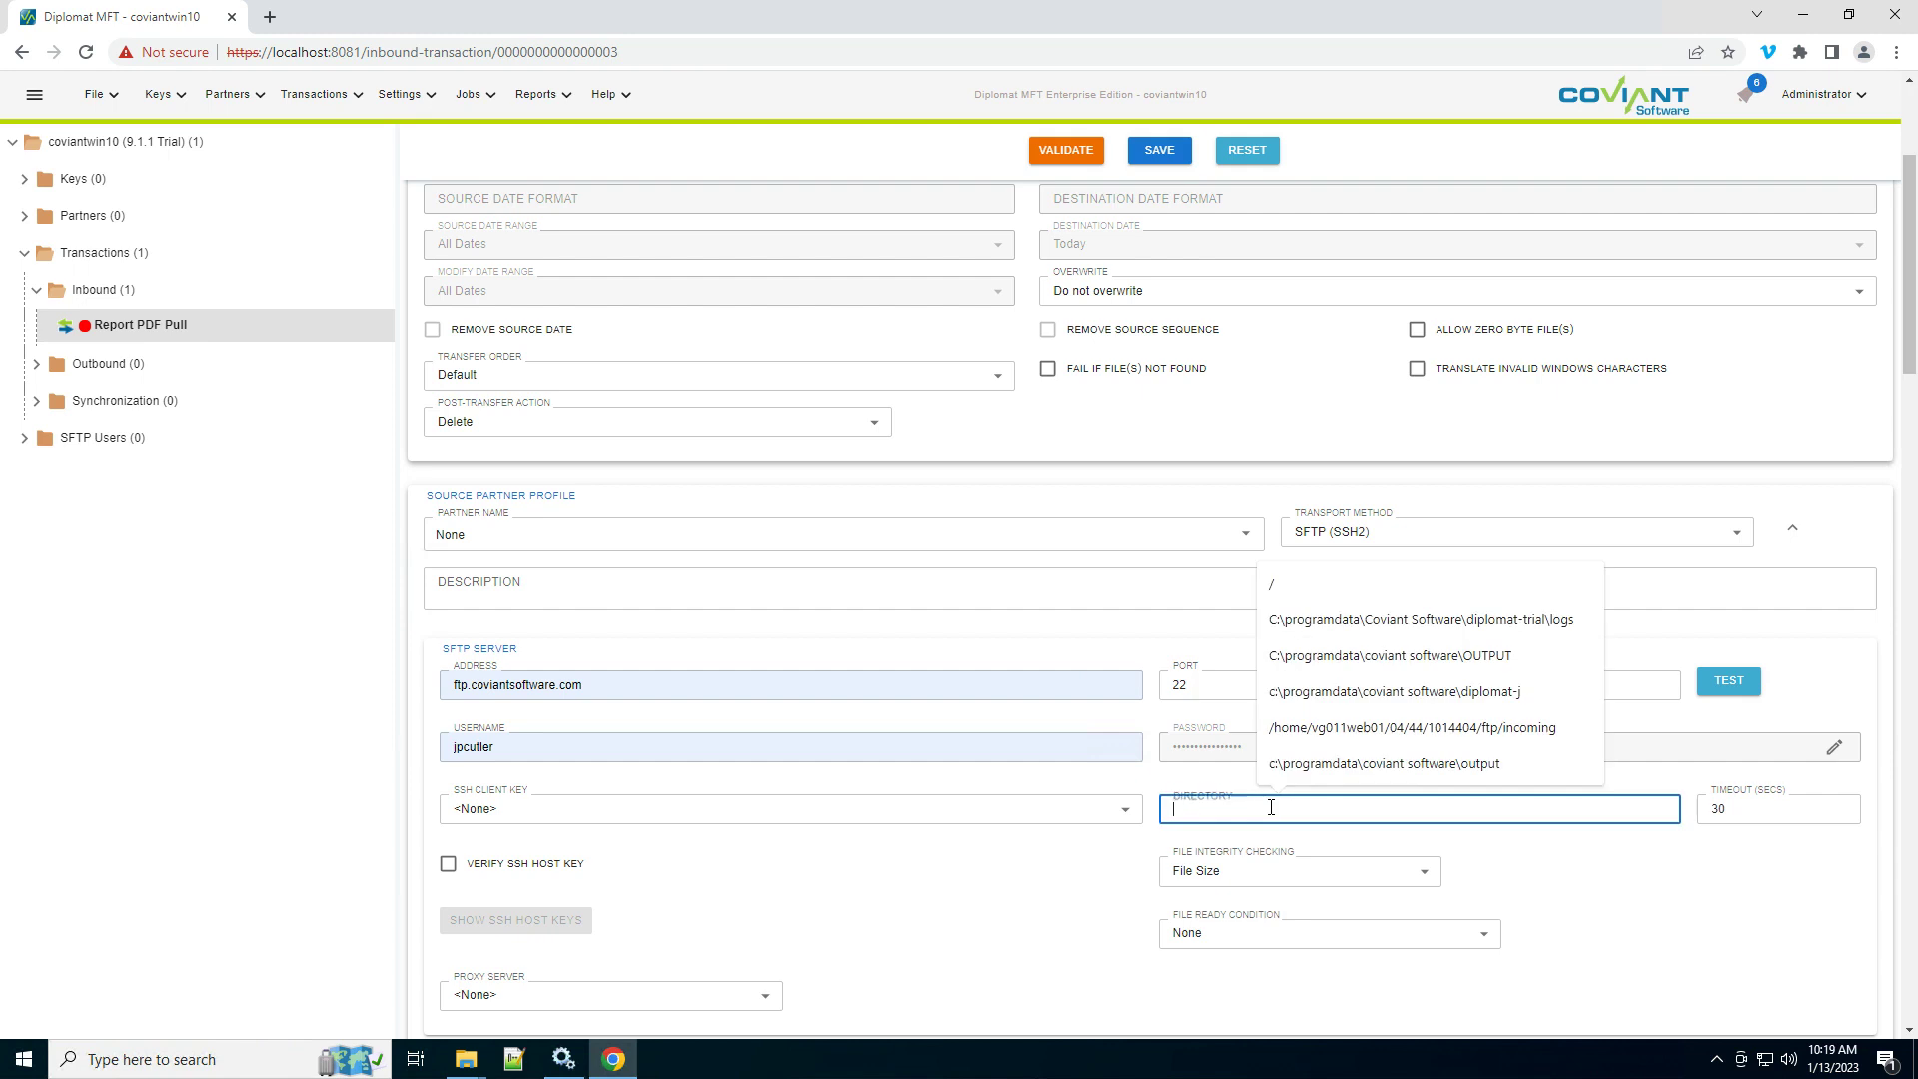
{"action": "type", "text": "/home/vg011web01/04/44/1014404/data"}
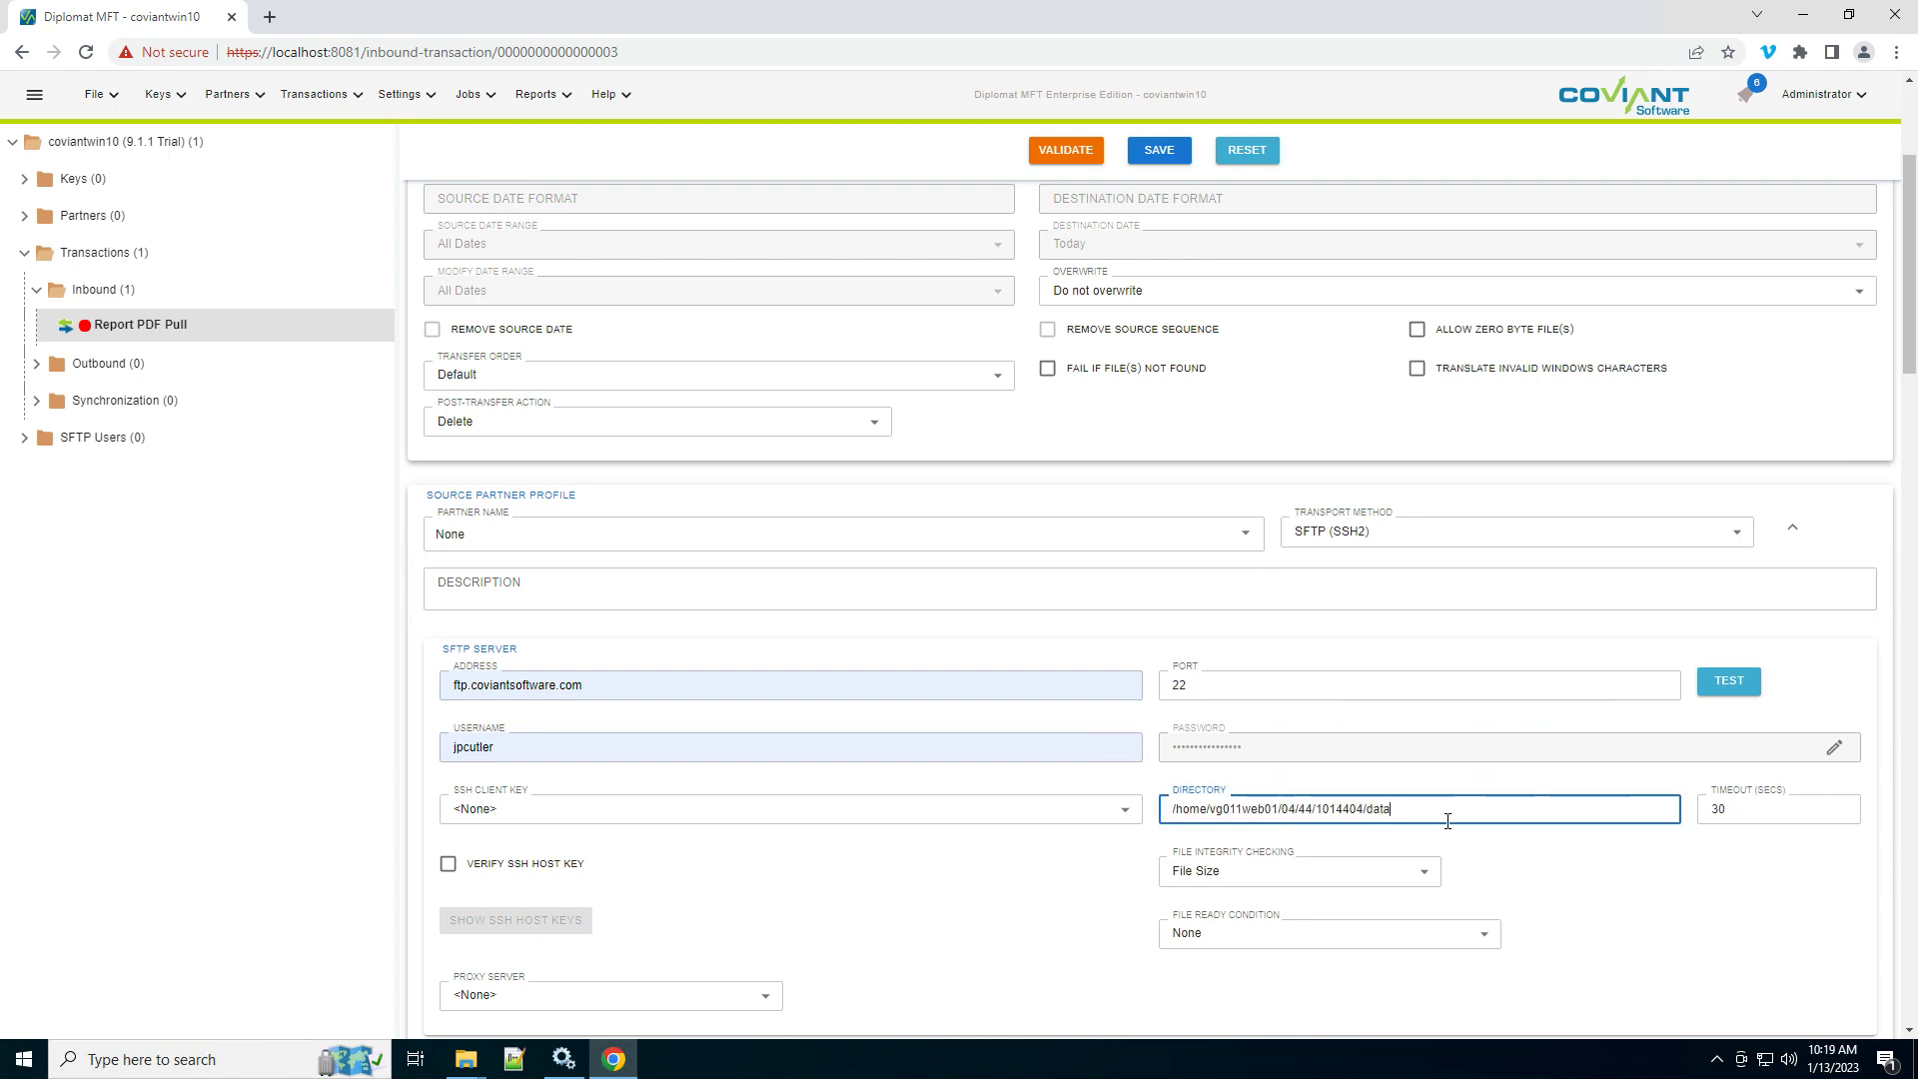
{"action": "left_click", "coordinate": [1576, 899]}
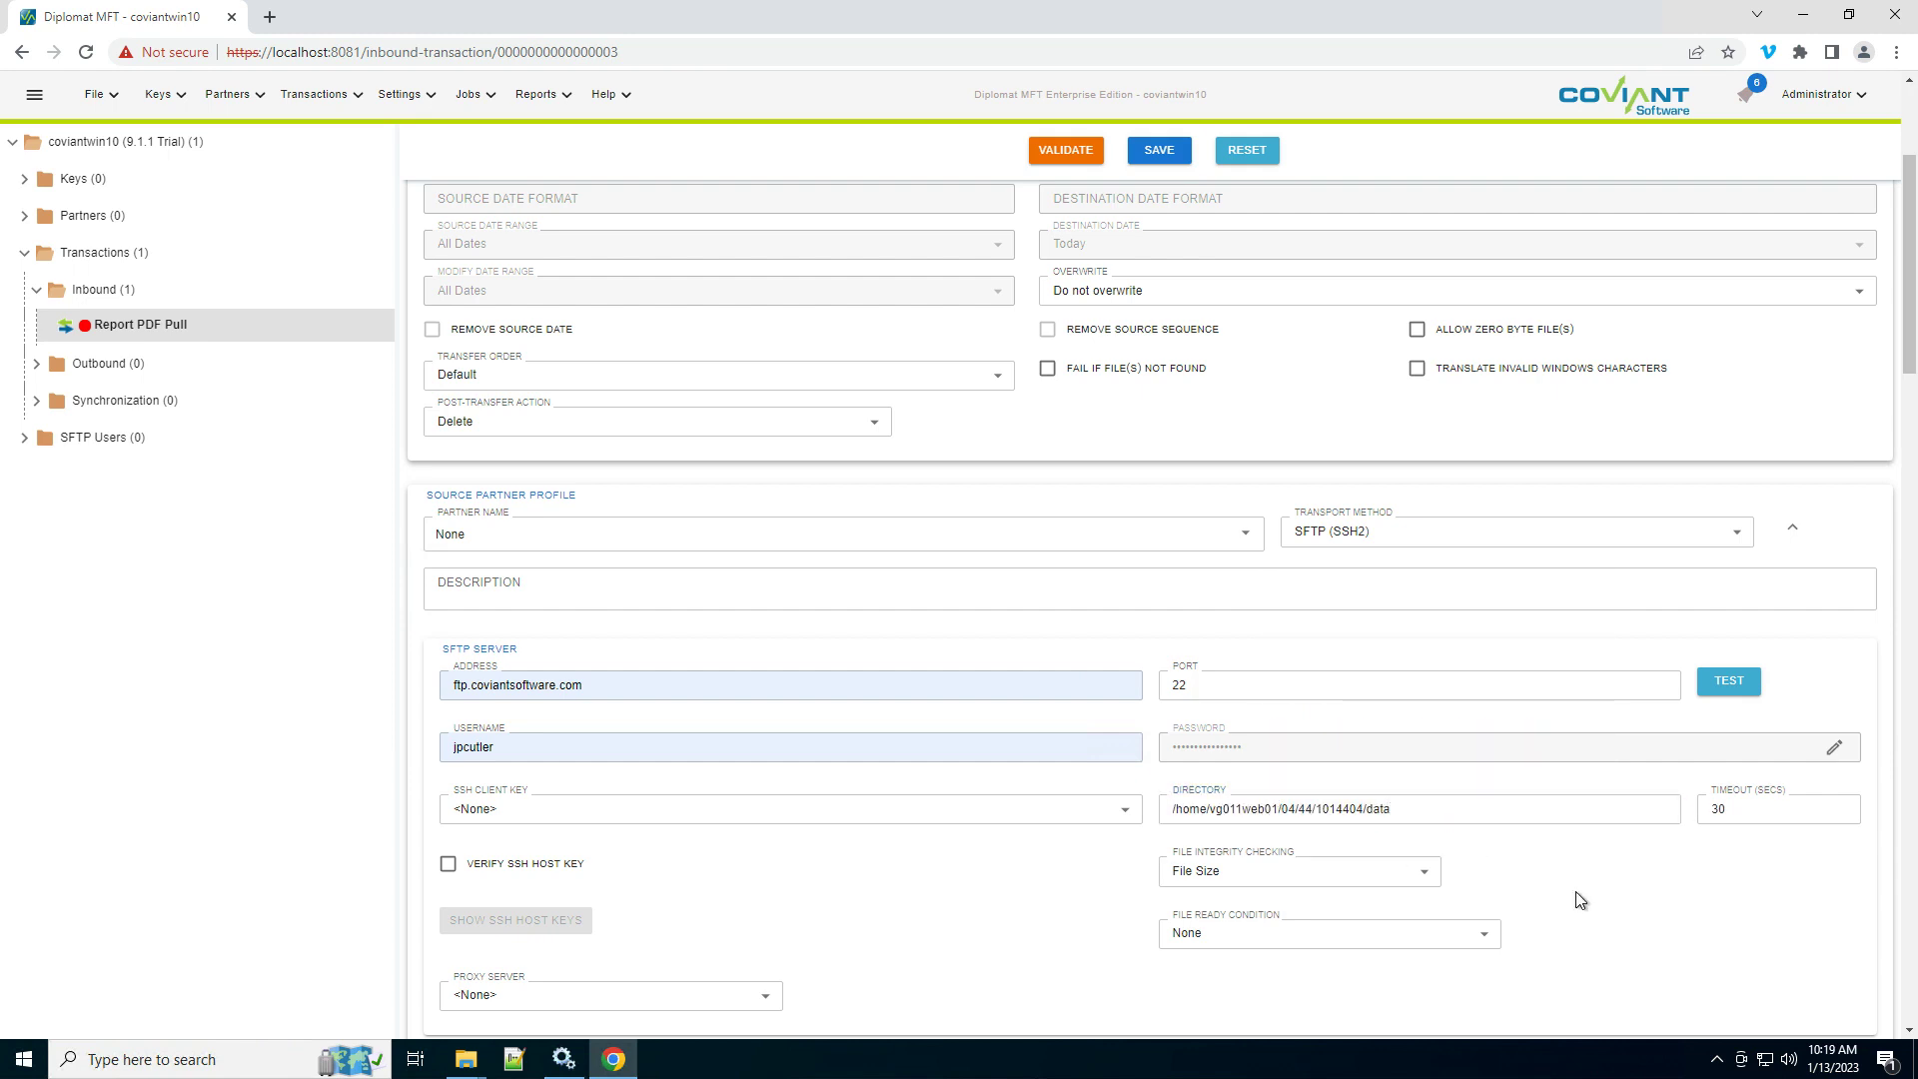
{"action": "scroll", "coordinate": [904, 828], "scroll_direction": "down", "scroll_amount": 1}
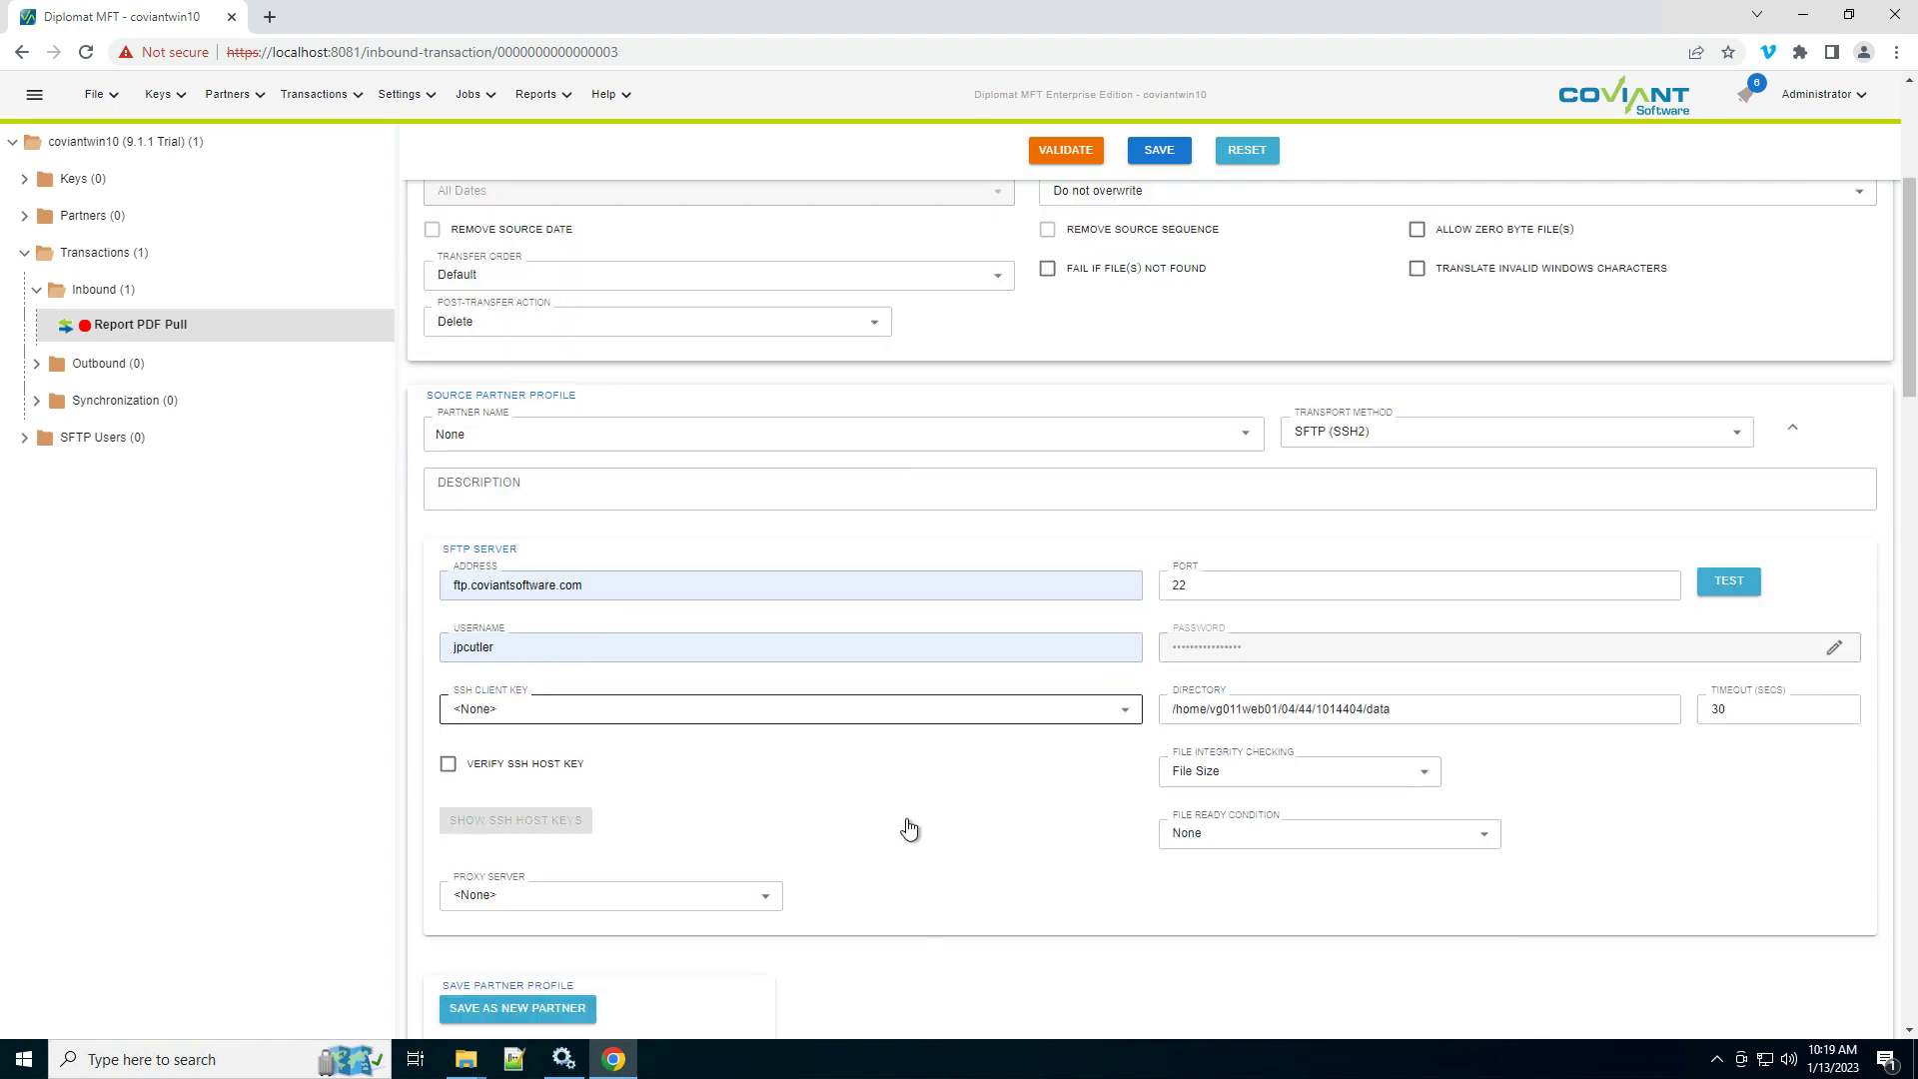
- Set the file ready condition to File Idle Time with 30 idle seconds
{"action": "left_click", "coordinate": [1230, 832]}
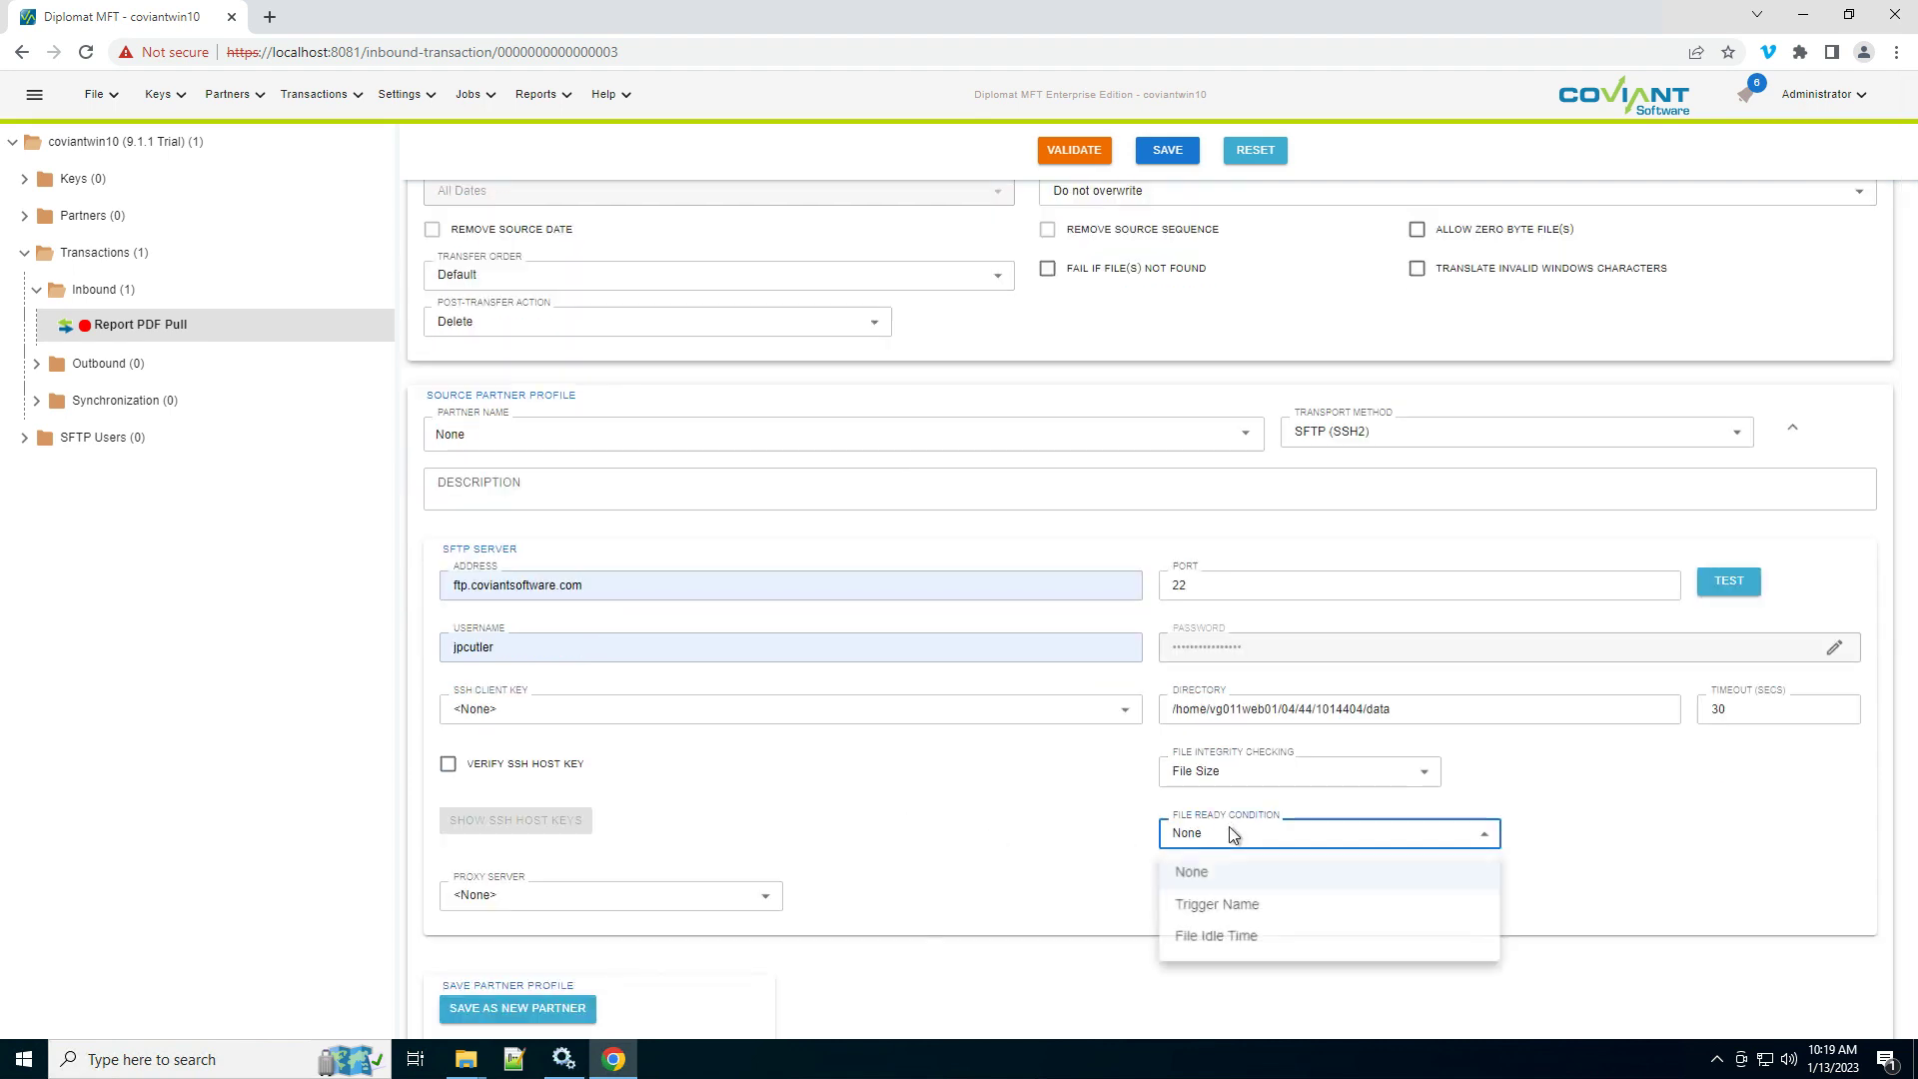
{"action": "left_click", "coordinate": [1249, 939]}
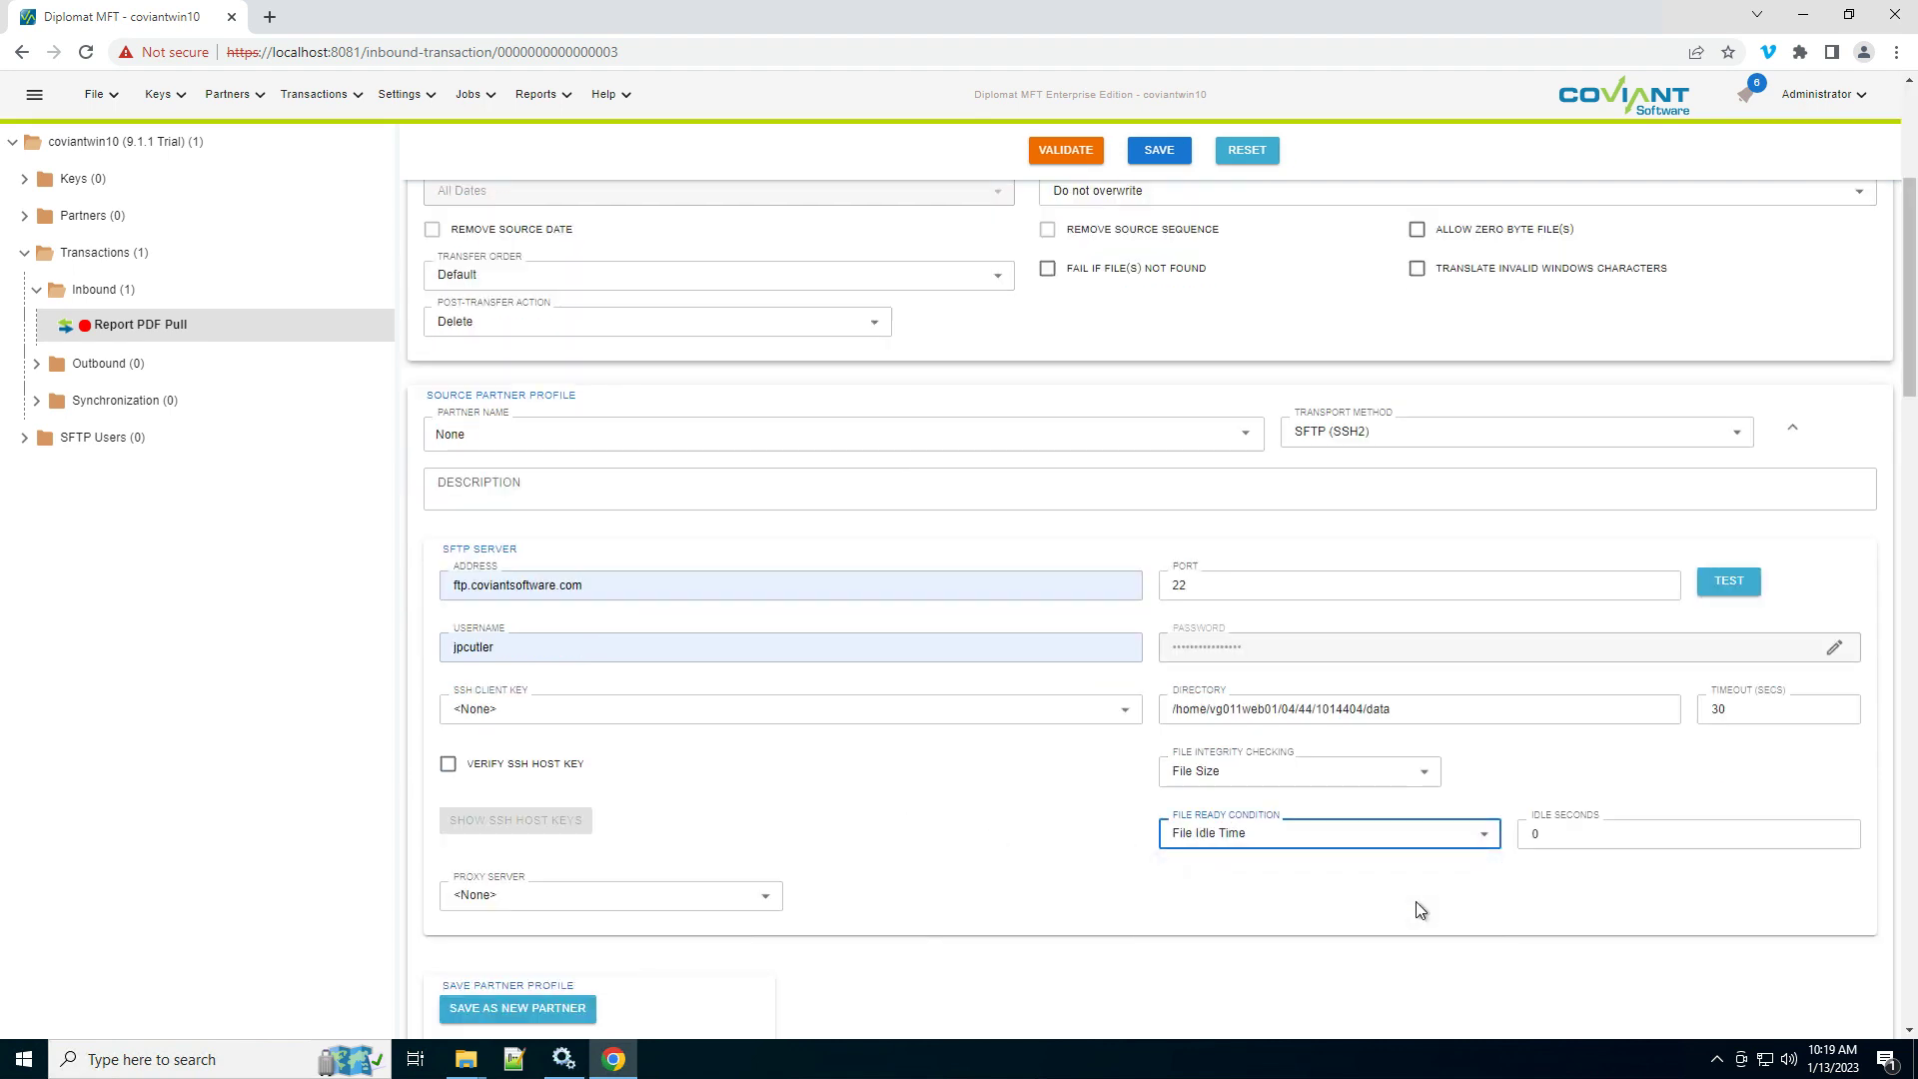
{"action": "left_click", "coordinate": [1556, 837]}
{"action": "type", "text": "3"}
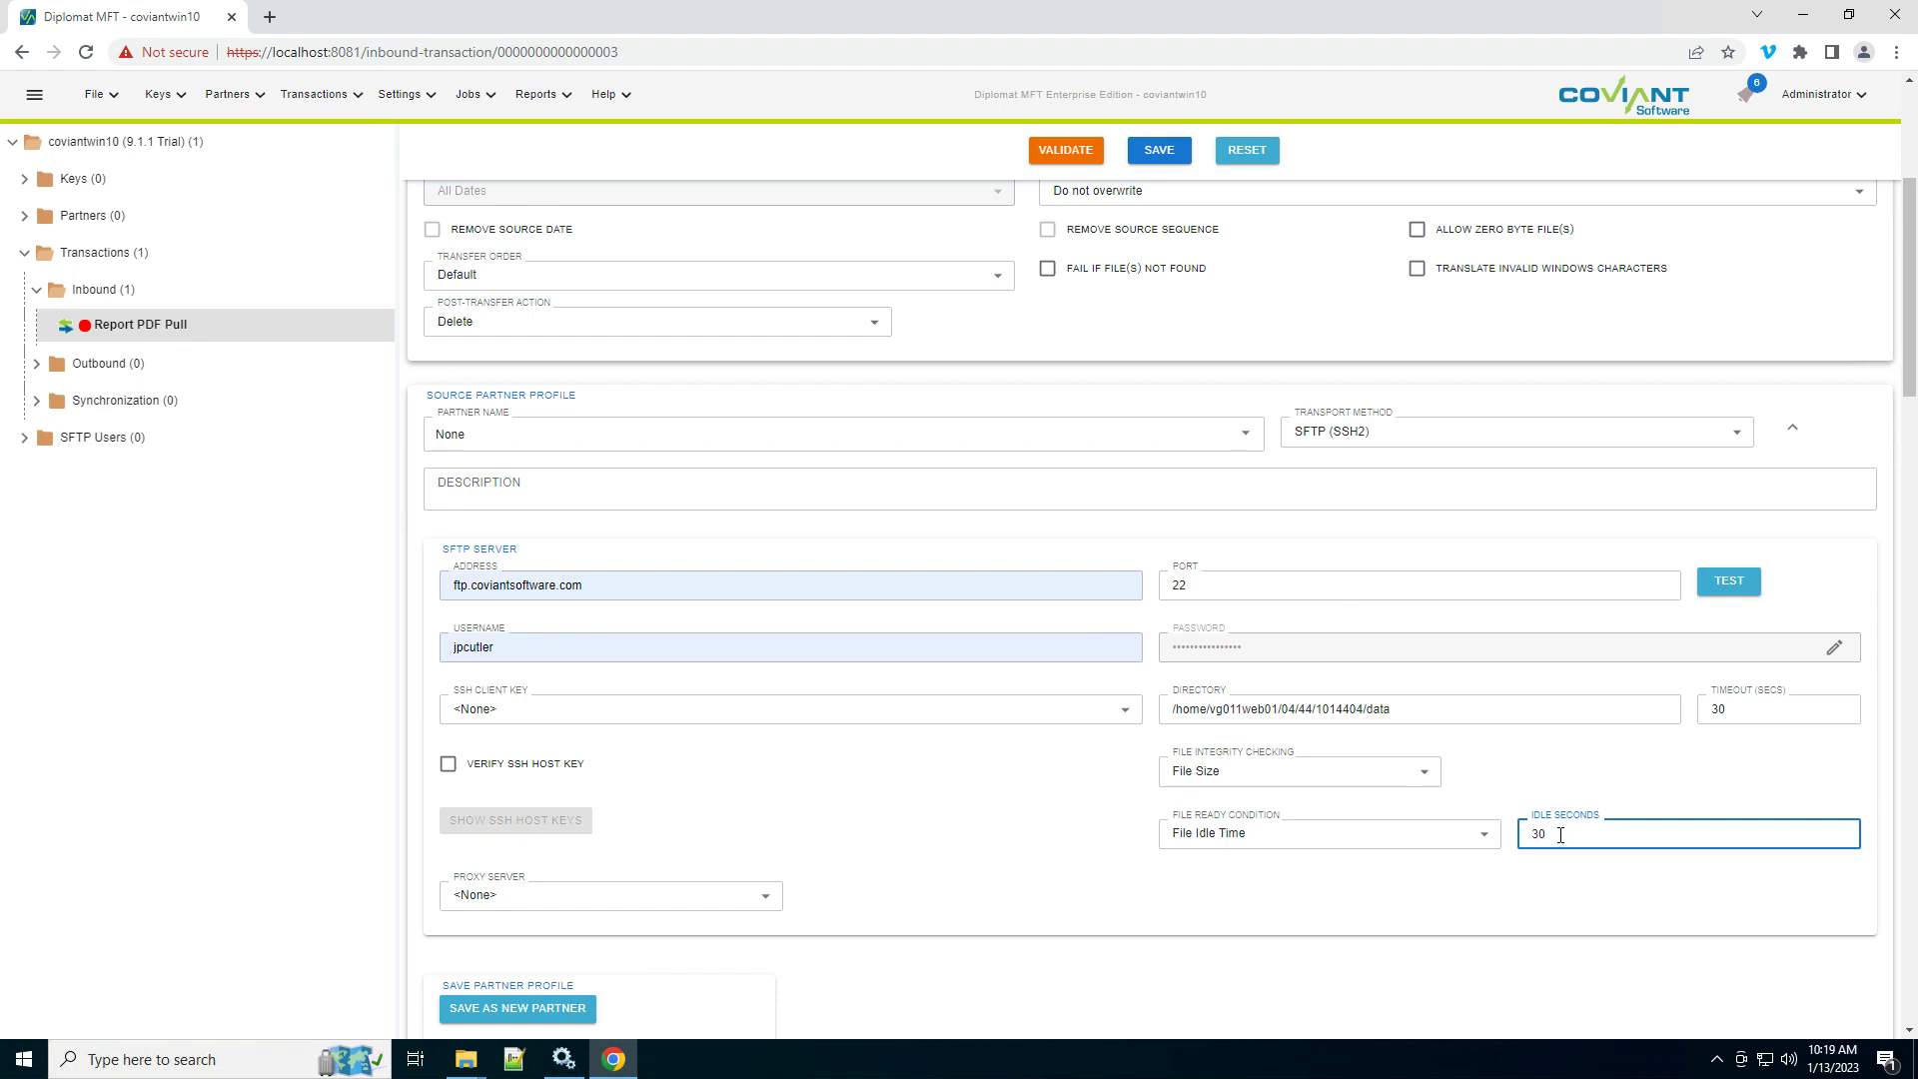
- Expand the Default destination partner's Local Network settings
{"action": "scroll", "coordinate": [1053, 747], "scroll_direction": "down", "scroll_amount": 4}
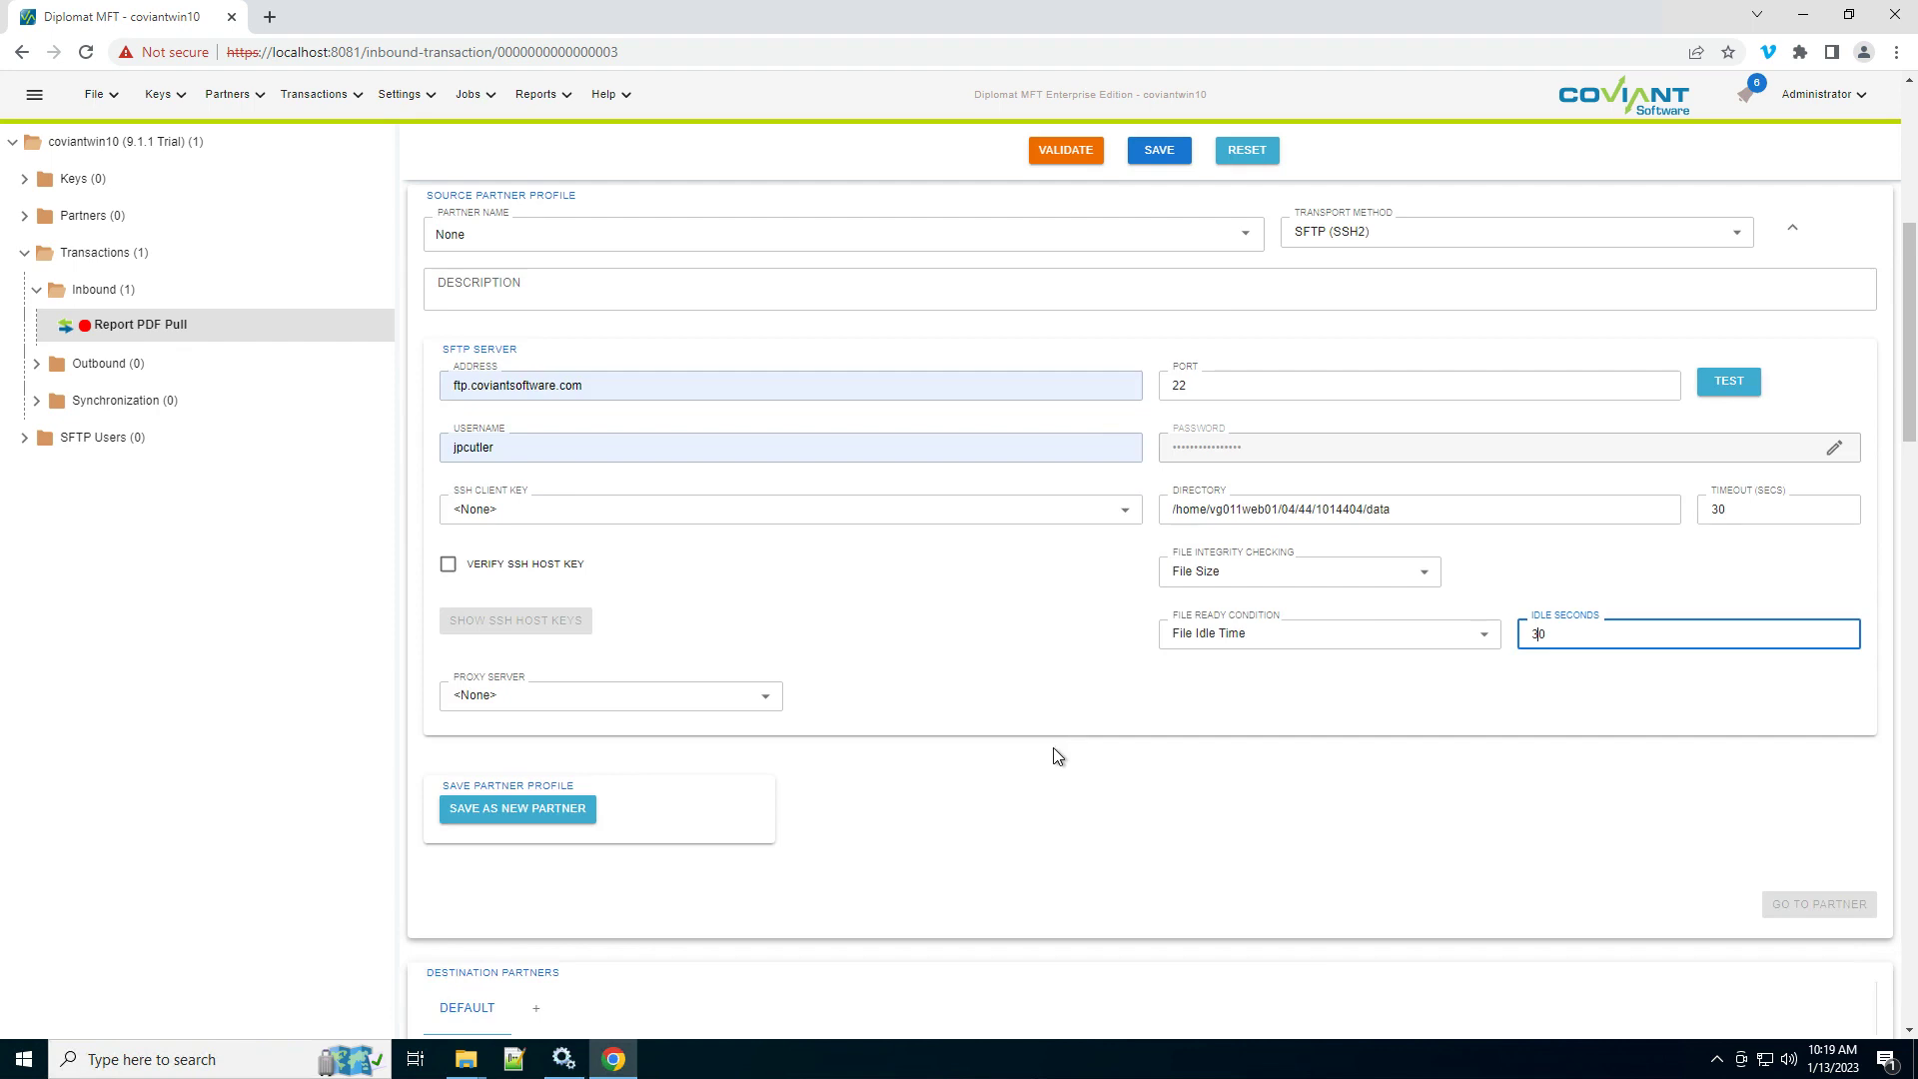
{"action": "scroll", "coordinate": [1241, 749], "scroll_direction": "down", "scroll_amount": 2}
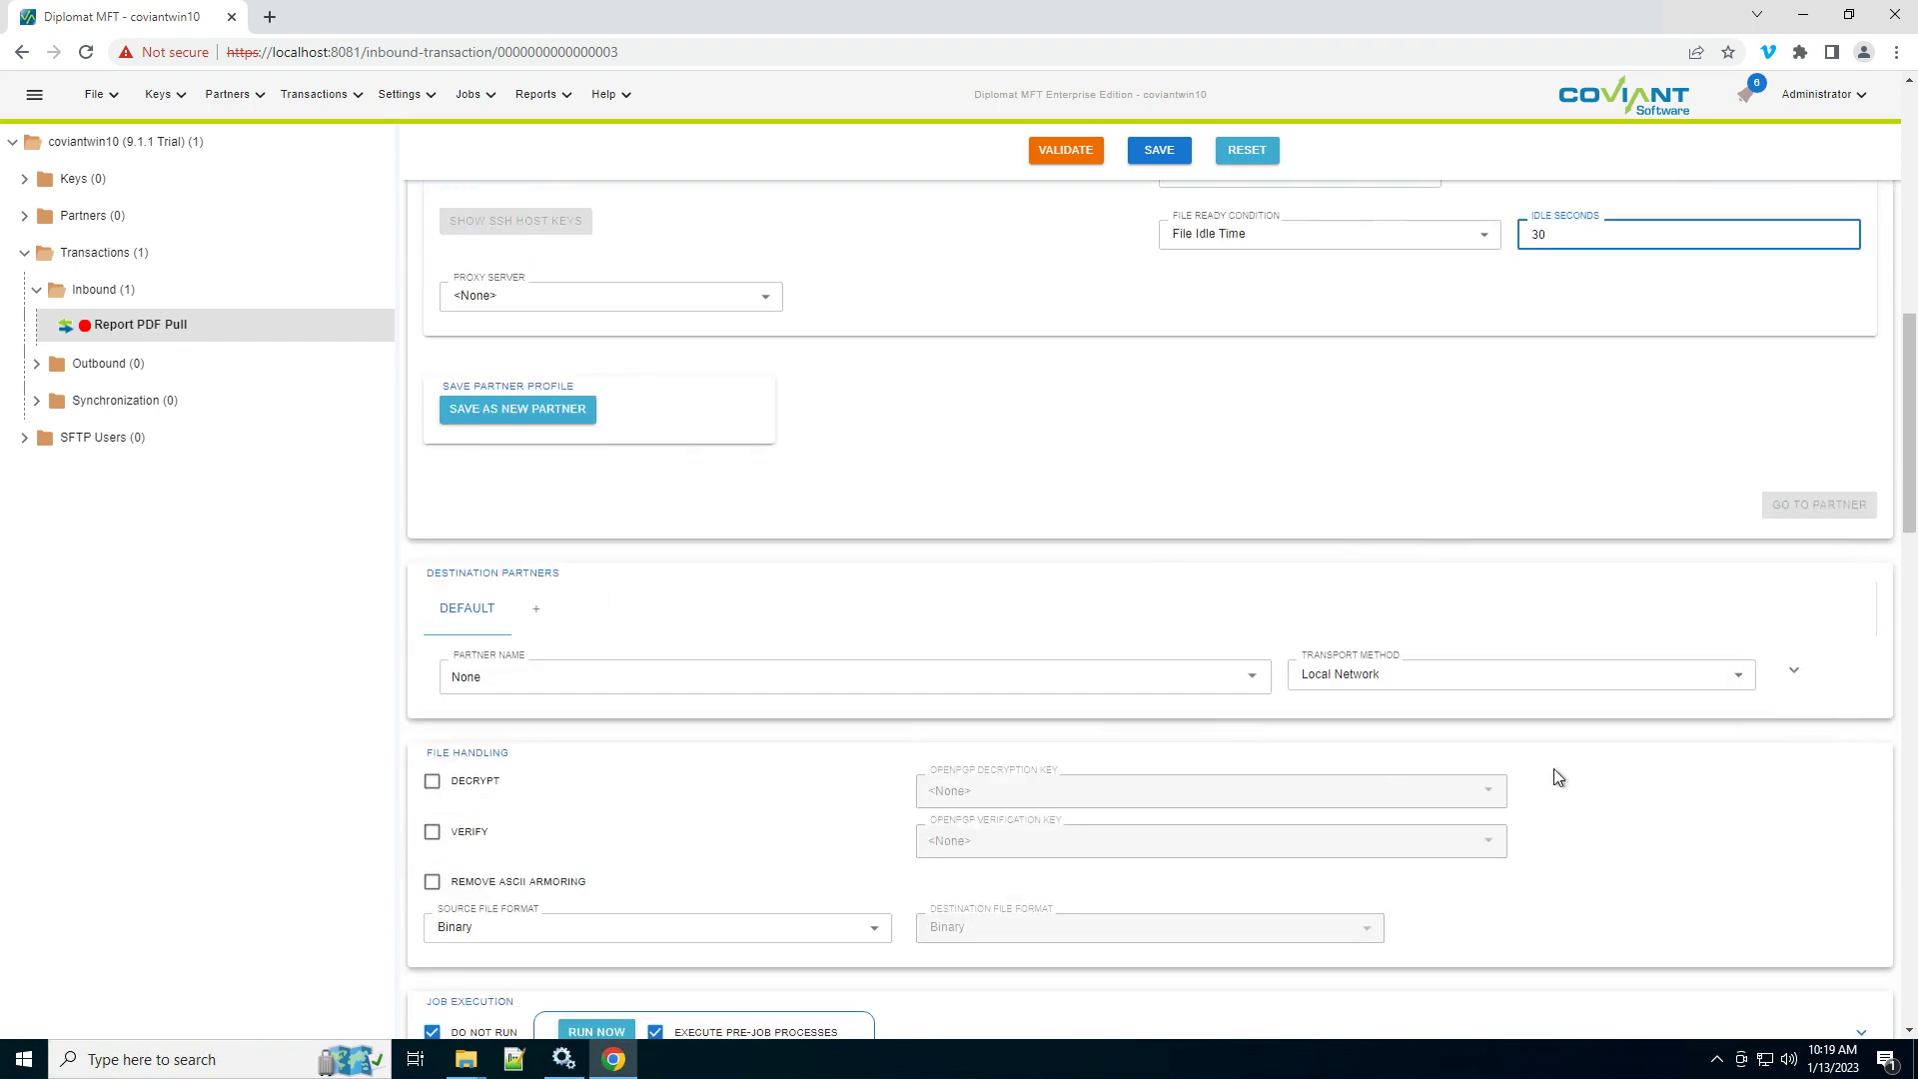
{"action": "left_click", "coordinate": [1776, 684]}
- Set the destination directory to \\CoviantWin10\DiplomatData, fixing a typo until its test passes
{"action": "left_click", "coordinate": [589, 826]}
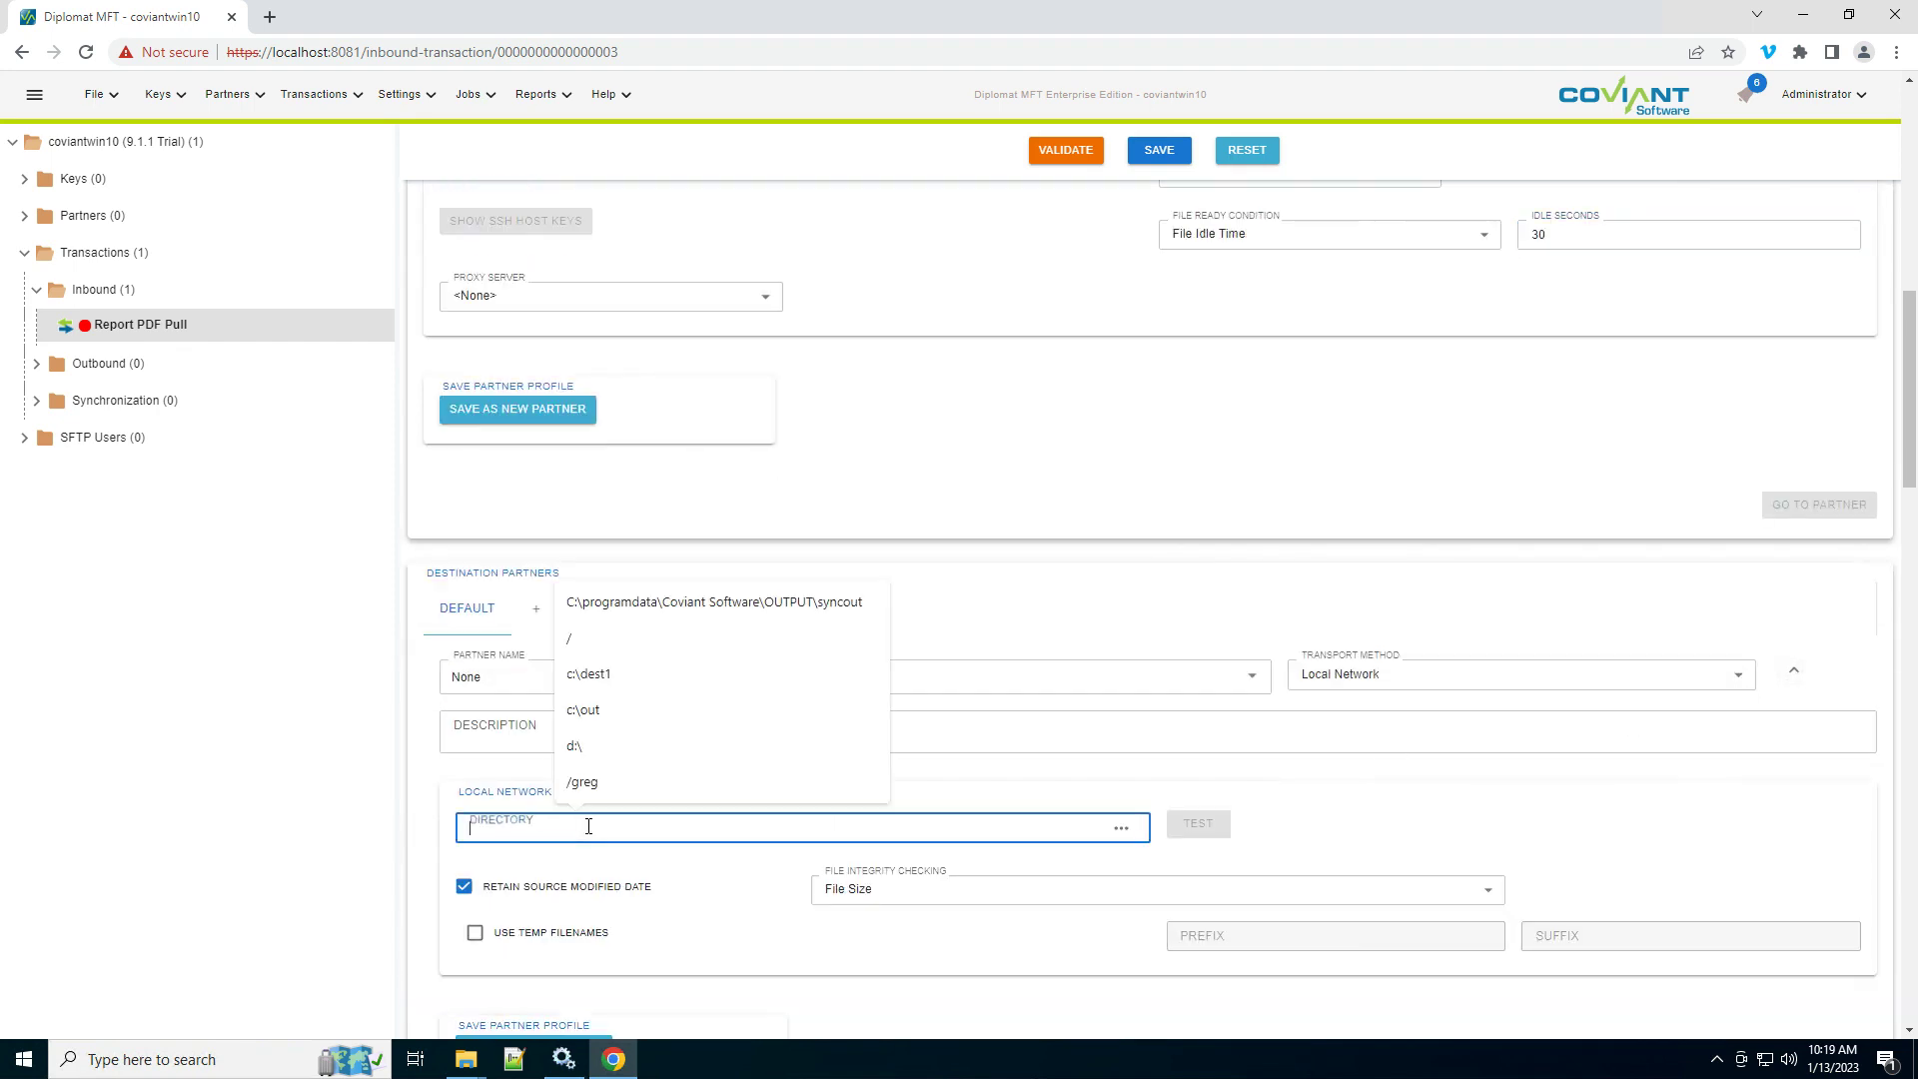
{"action": "type", "text": "\\\\"}
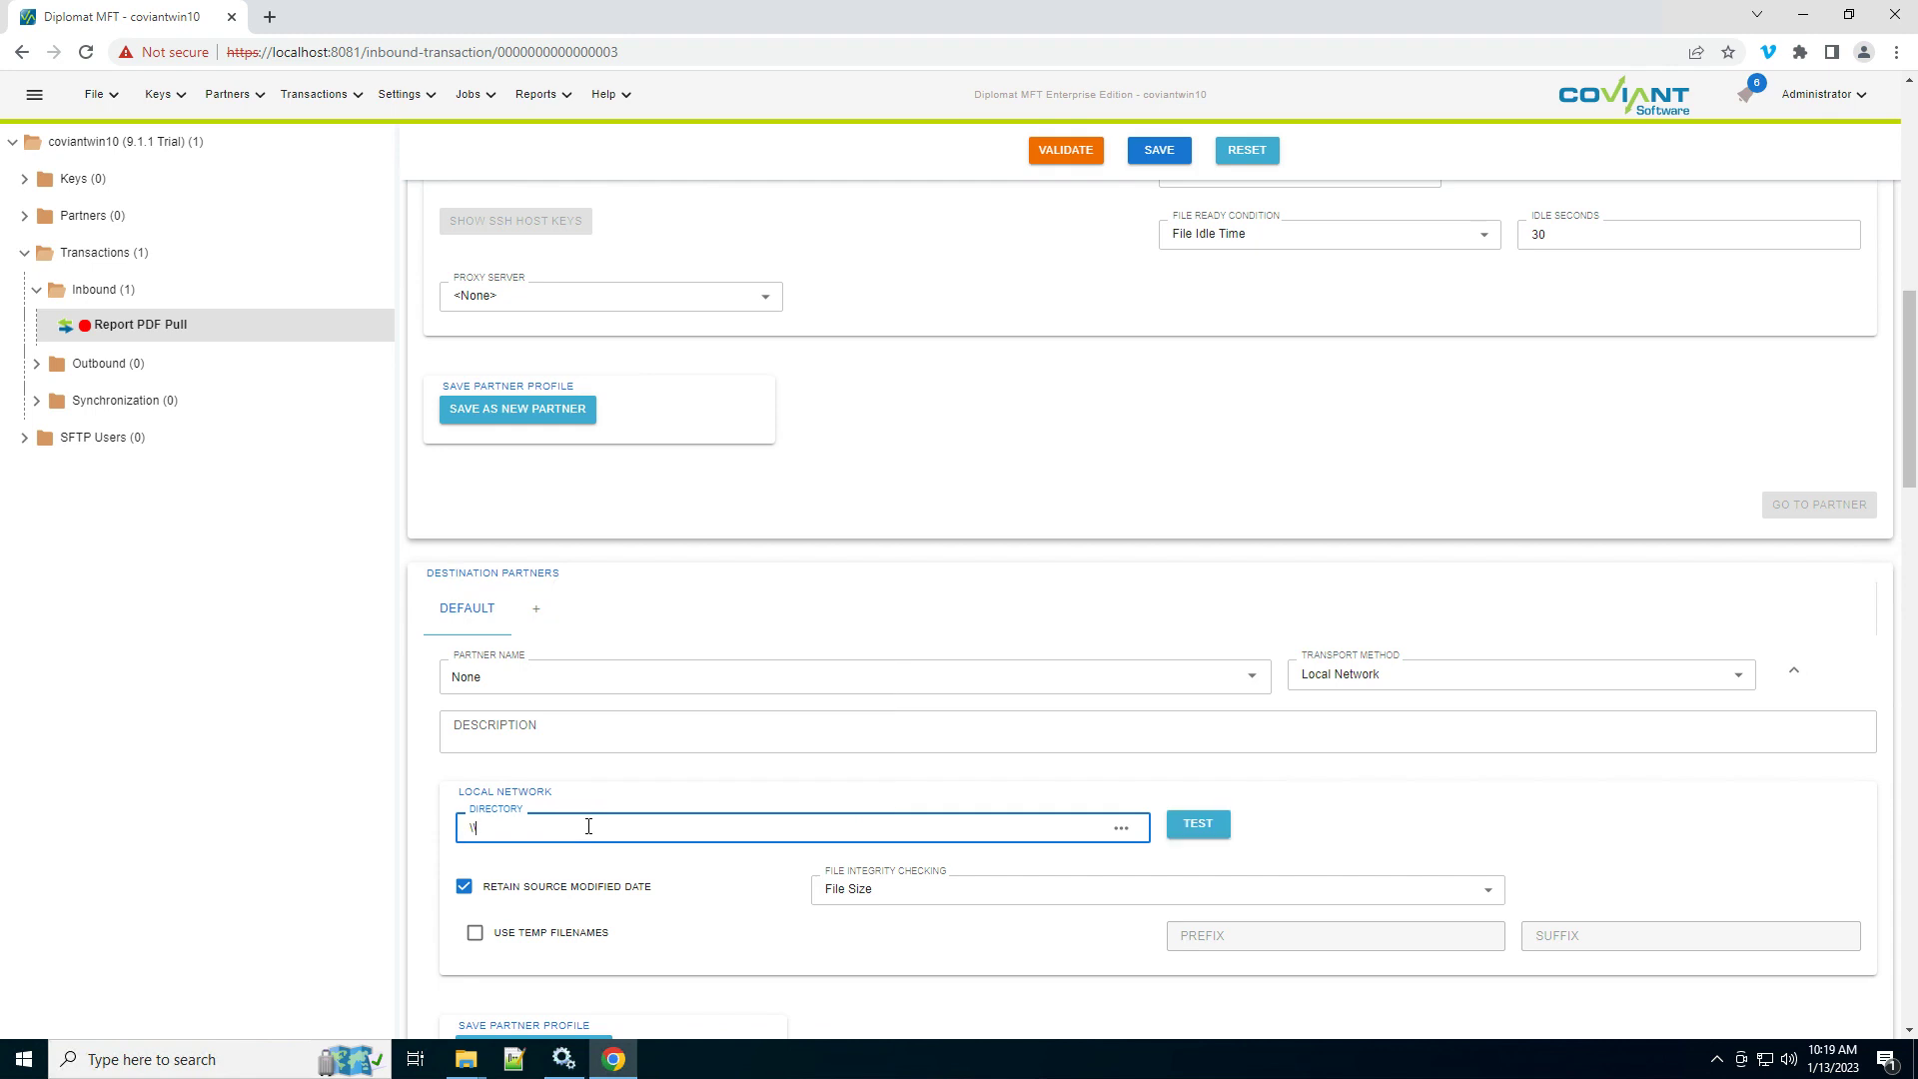
{"action": "type", "text": "Co"}
{"action": "type", "text": "viantWin10\\"}
{"action": "type", "text": "Dip"}
{"action": "type", "text": "lomatD"}
{"action": "type", "text": "ata"}
{"action": "left_click", "coordinate": [1195, 829]}
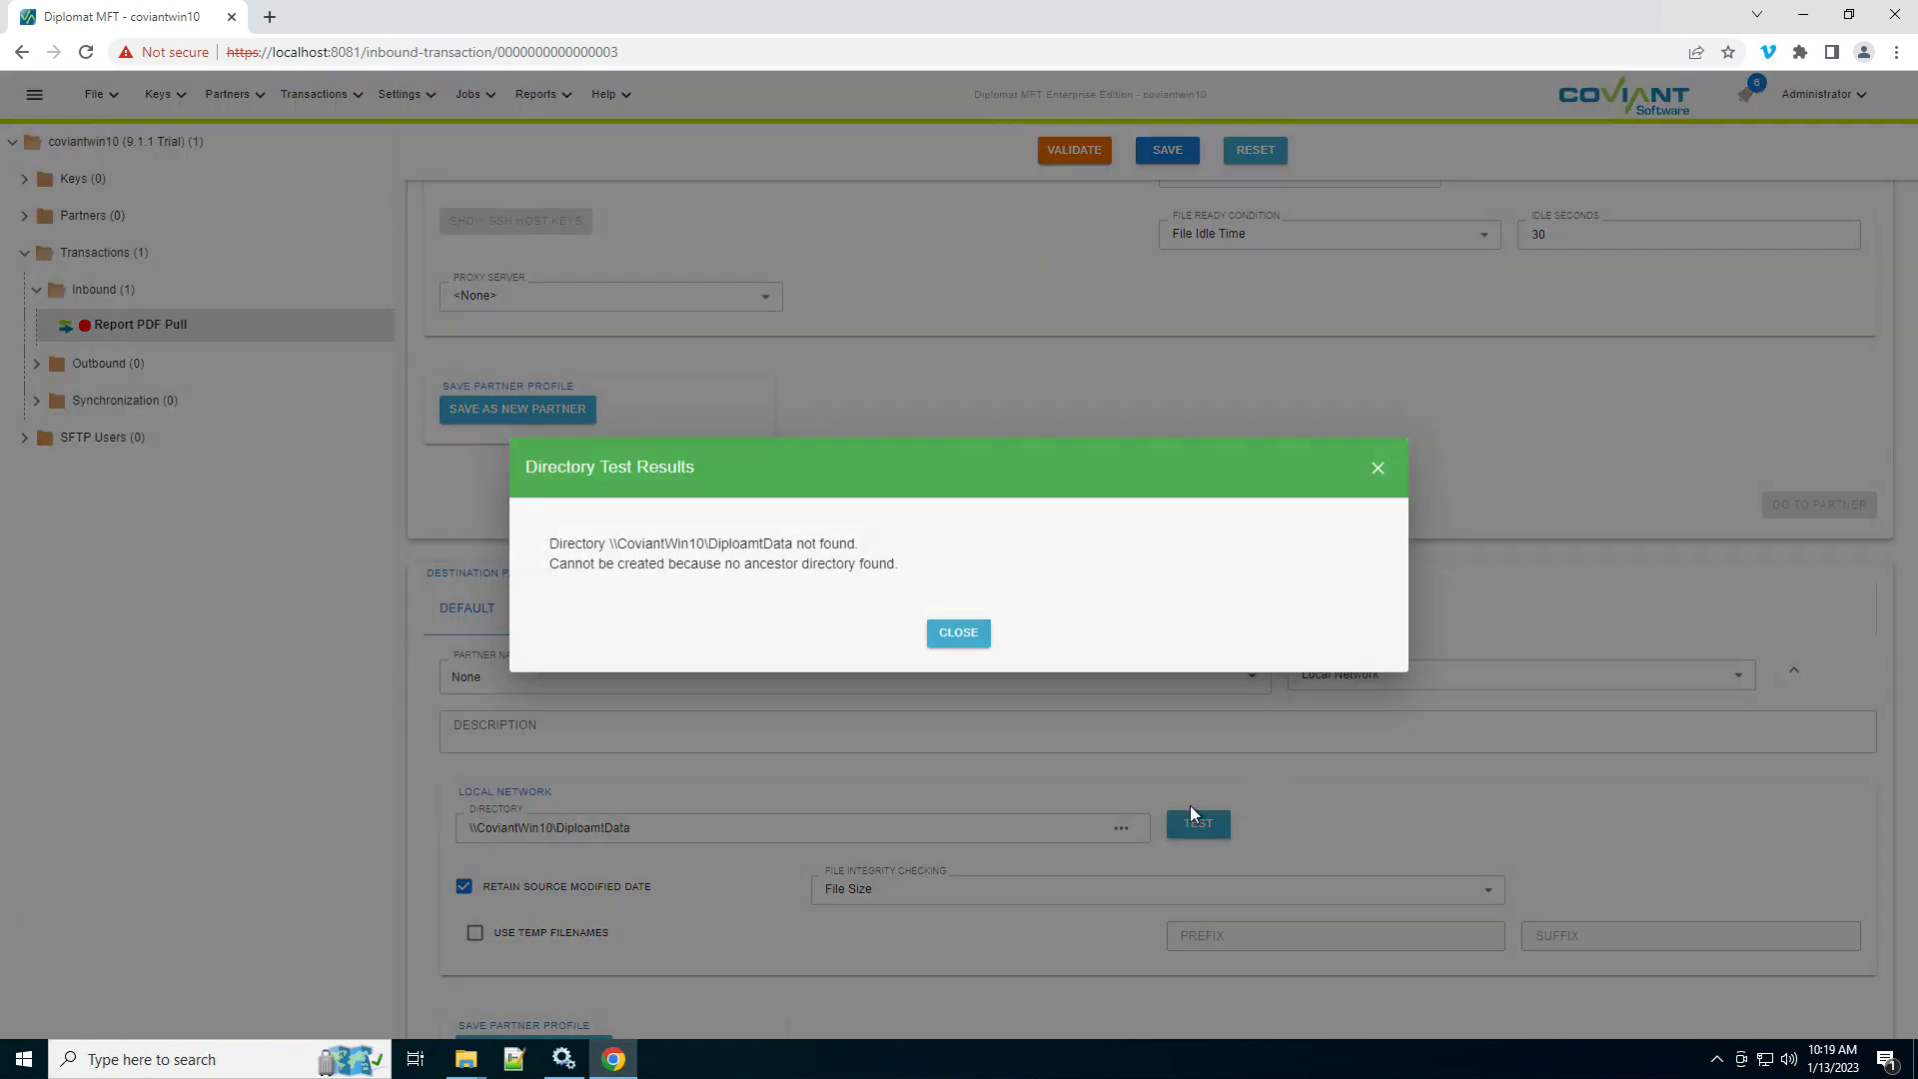
{"action": "left_click", "coordinate": [950, 635]}
{"action": "left_click", "coordinate": [620, 828]}
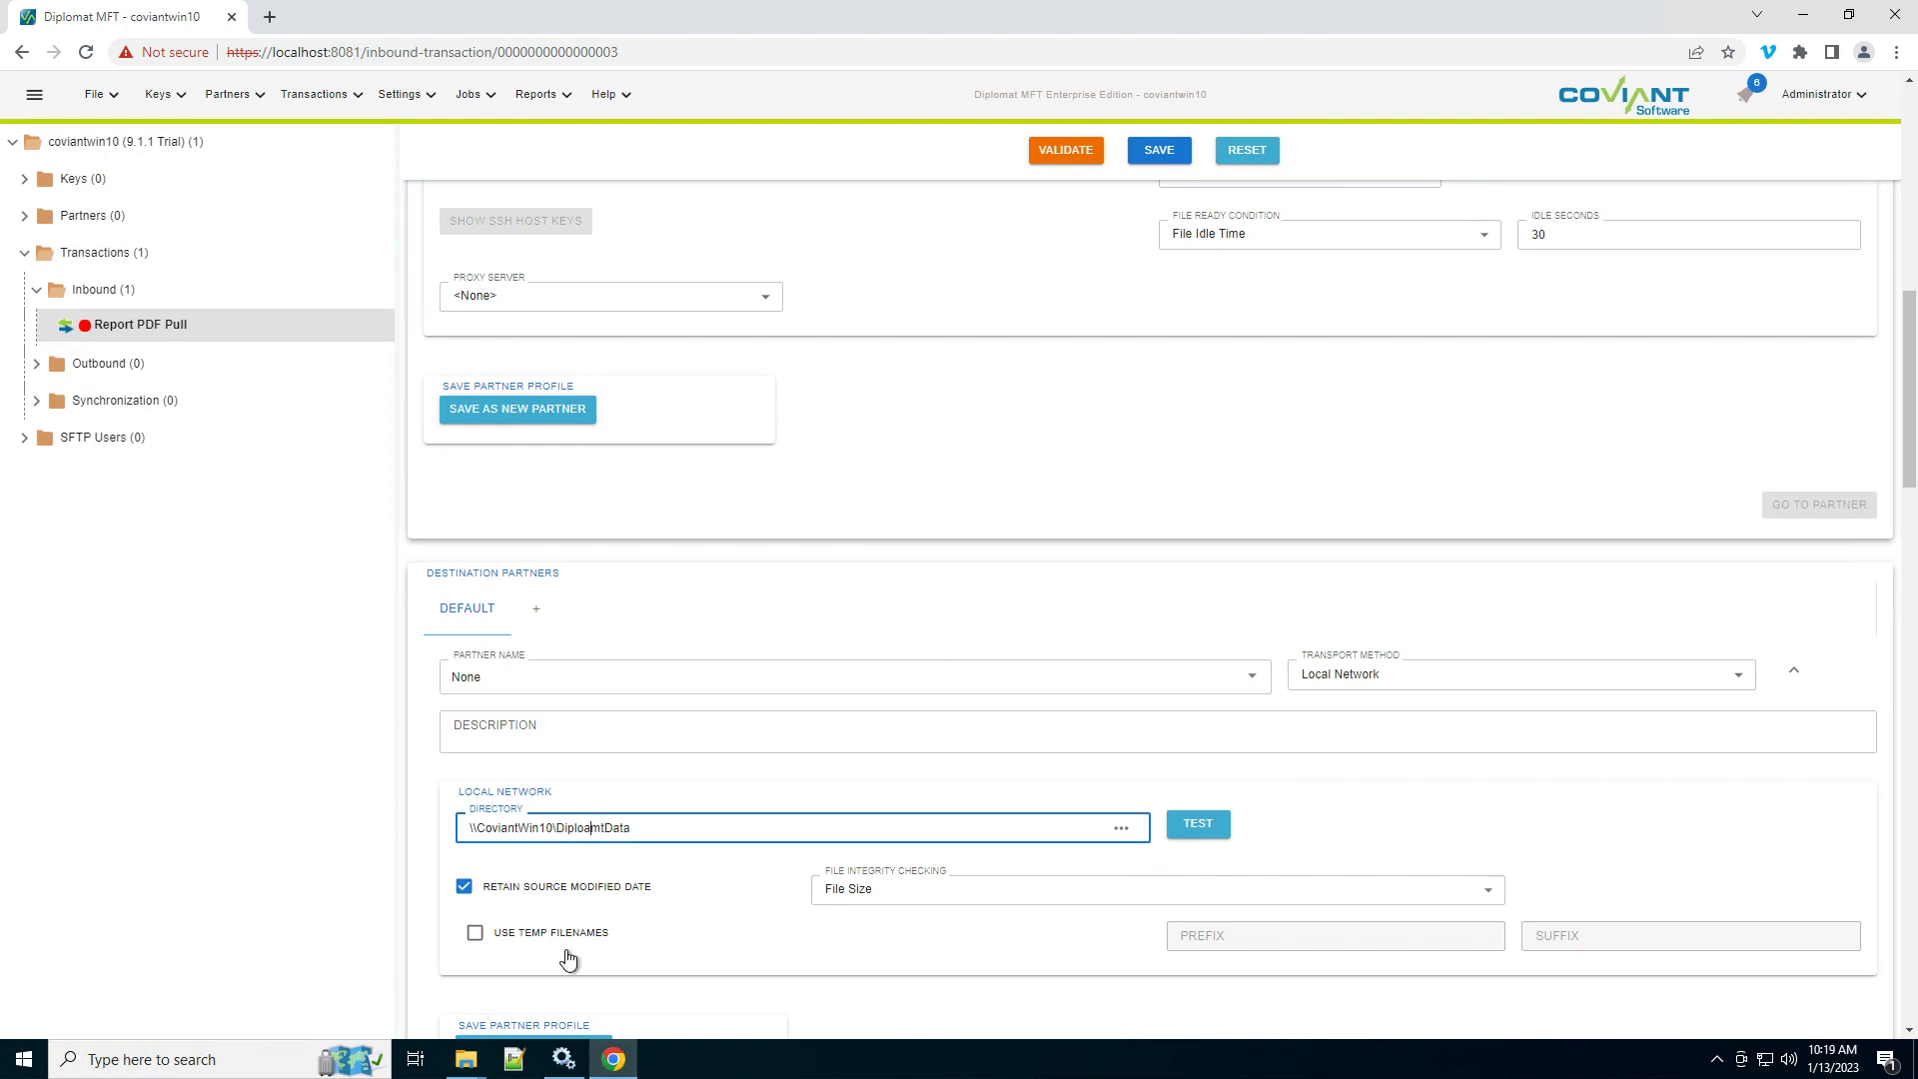
{"action": "key", "text": "BackSpace"}
{"action": "type", "text": "a"}
{"action": "left_click", "coordinate": [1178, 831]}
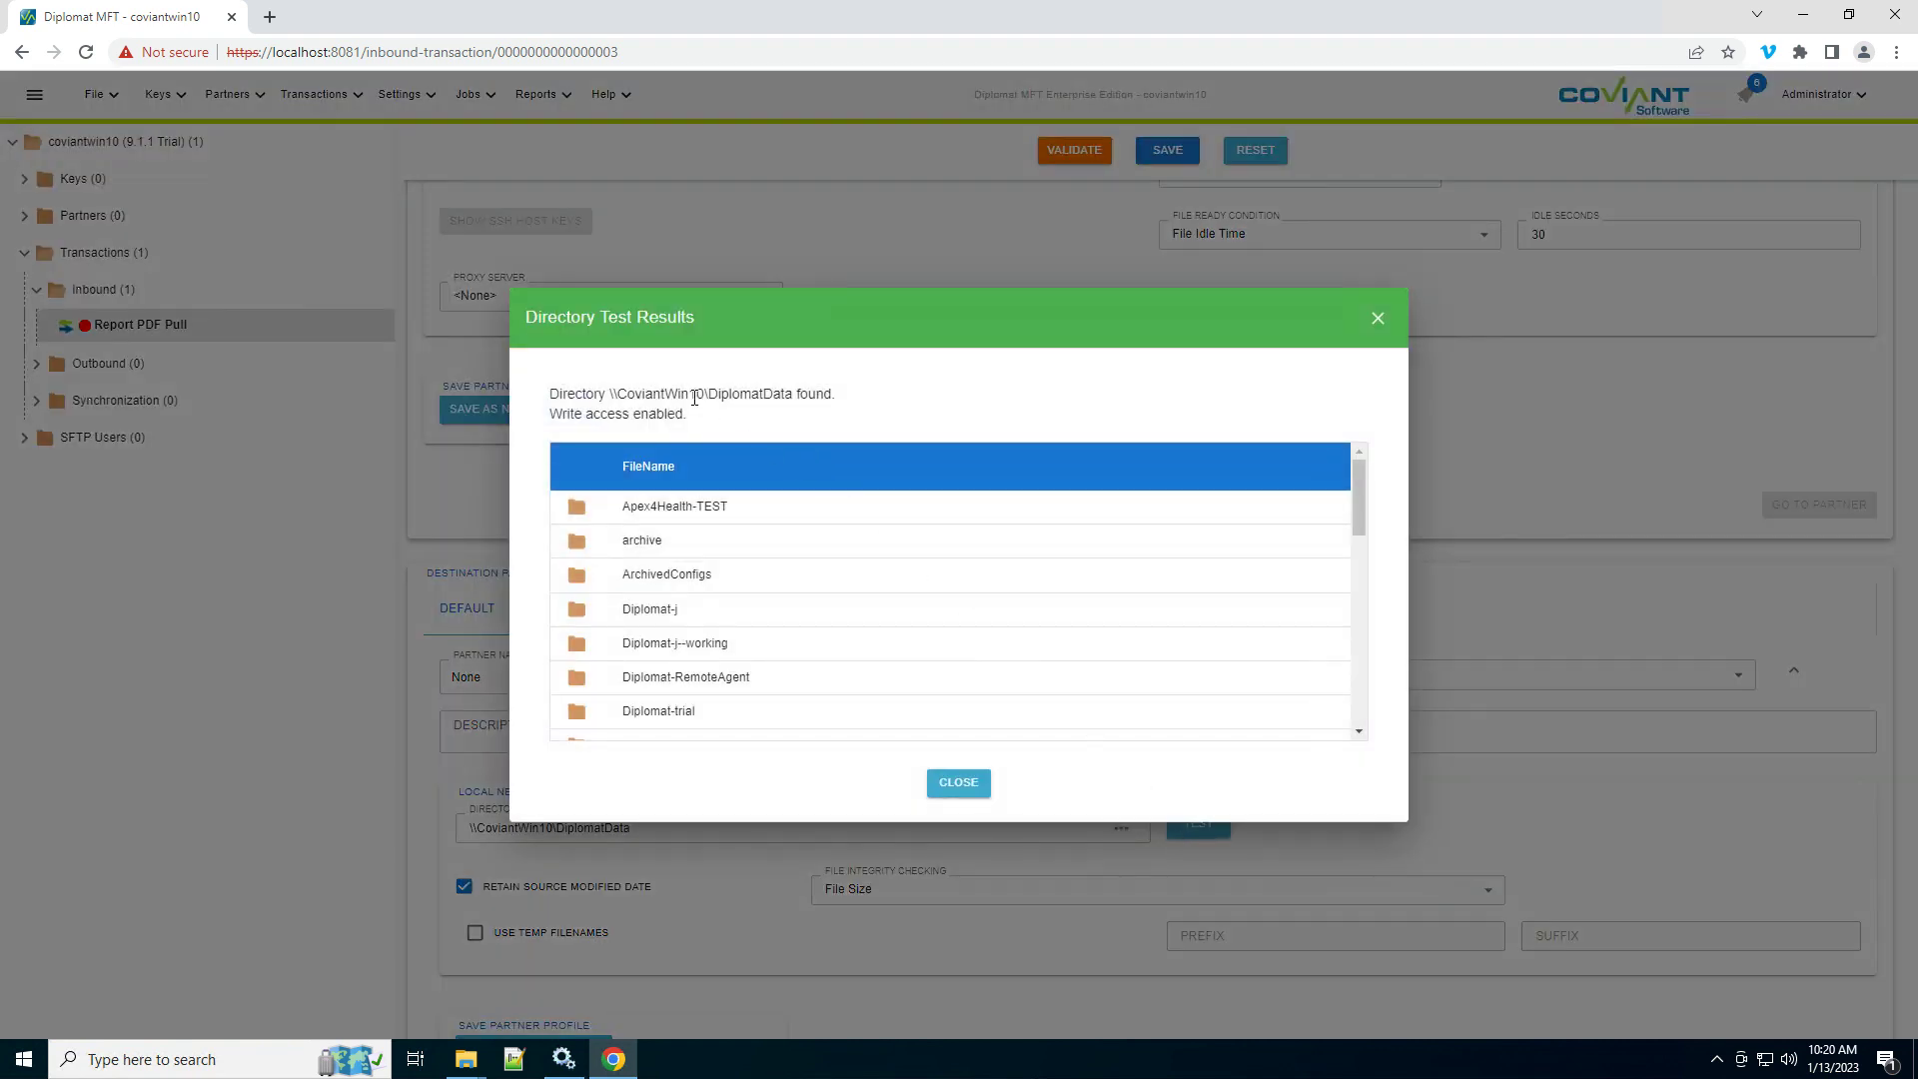
- Test the SFTP source connection, which lists the remote PDFs, then save Report PDF Pull
{"action": "left_click", "coordinate": [958, 782]}
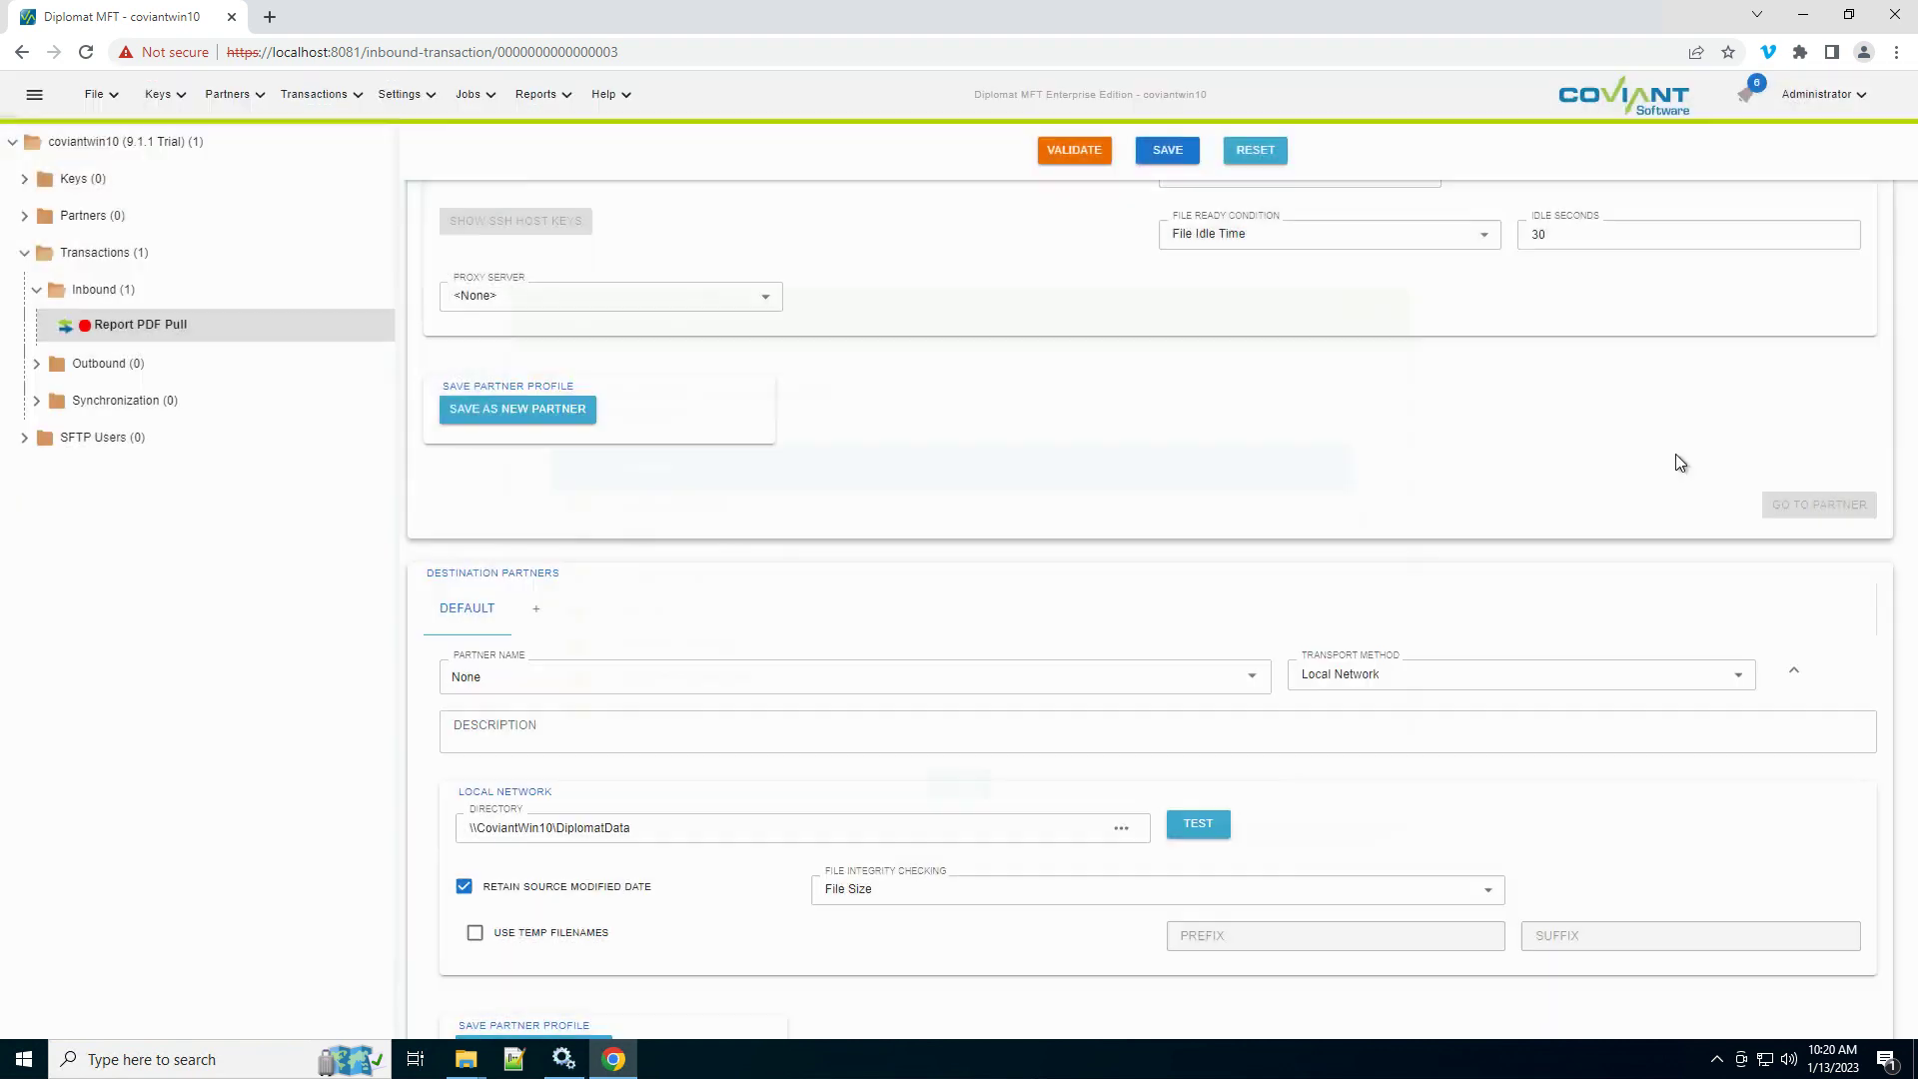
{"action": "scroll", "coordinate": [1616, 489], "scroll_direction": "up", "scroll_amount": 4}
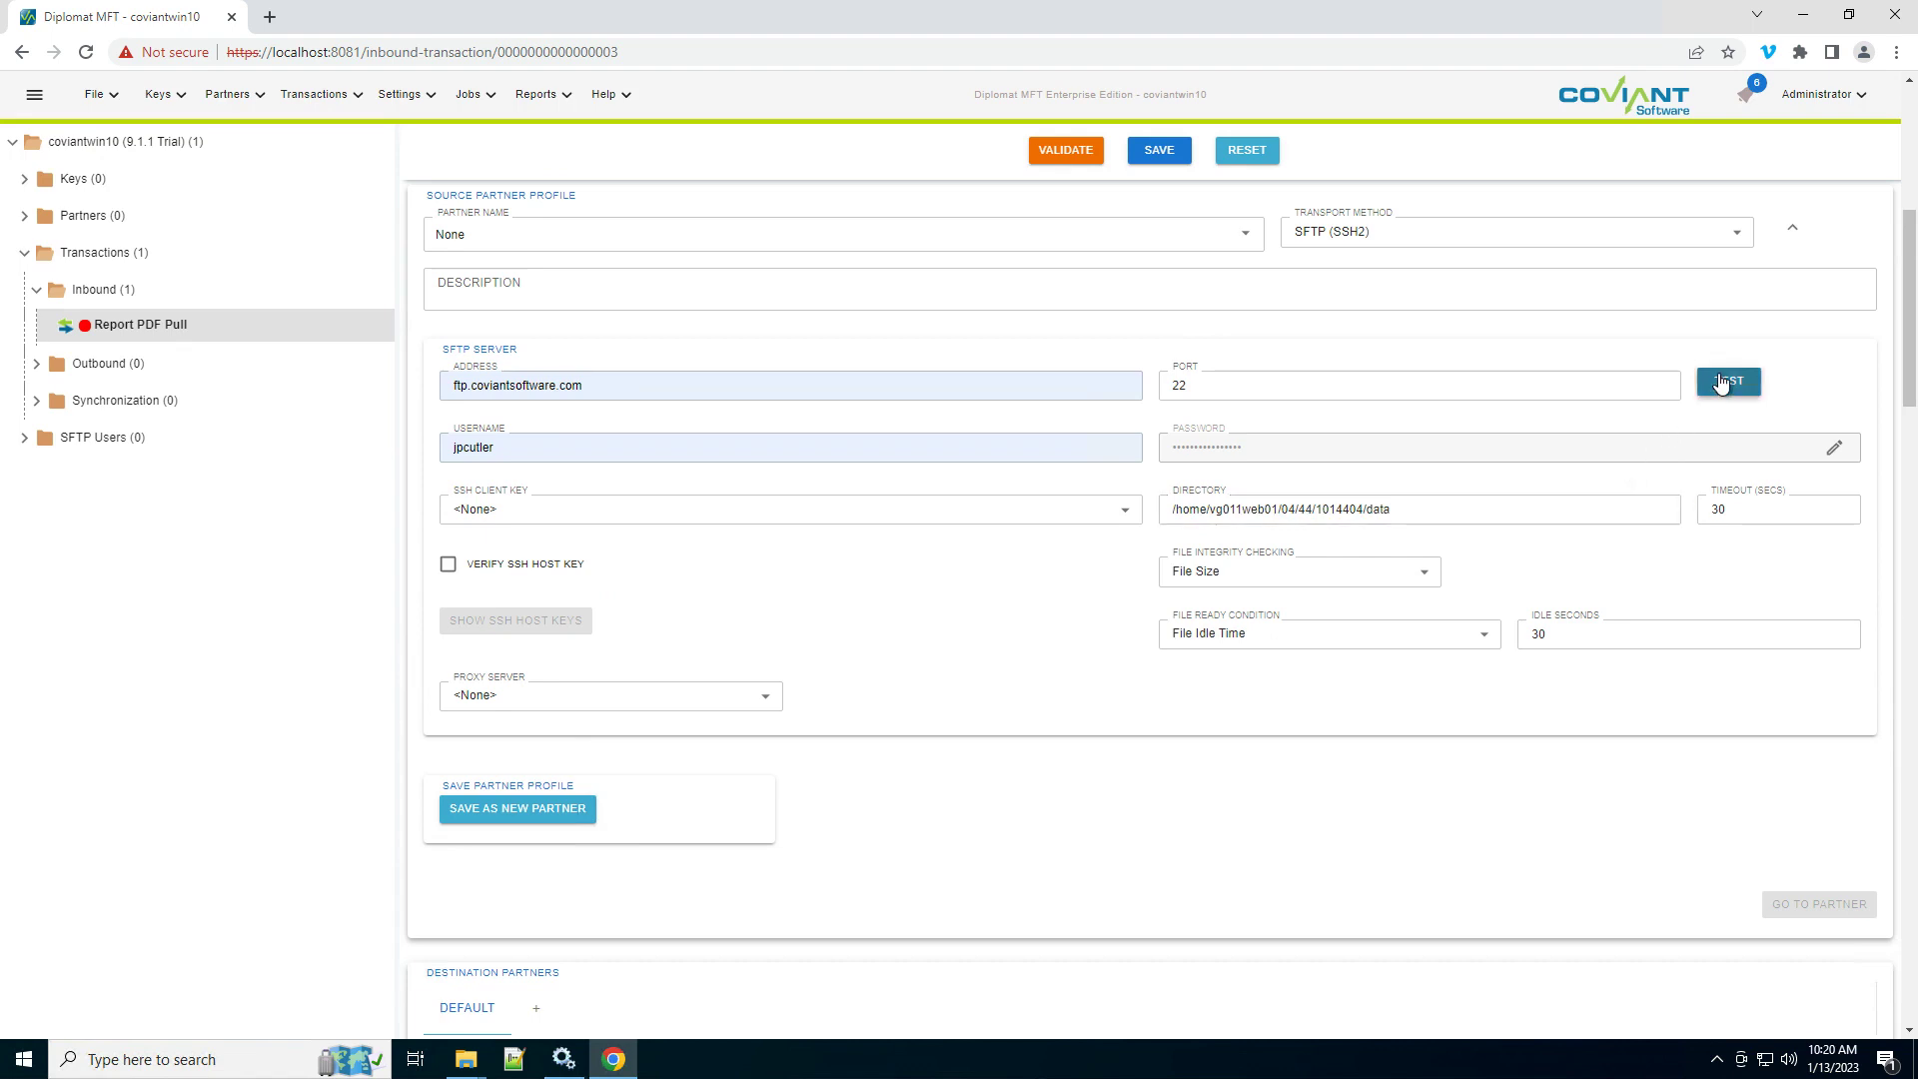
{"action": "left_click", "coordinate": [1720, 384]}
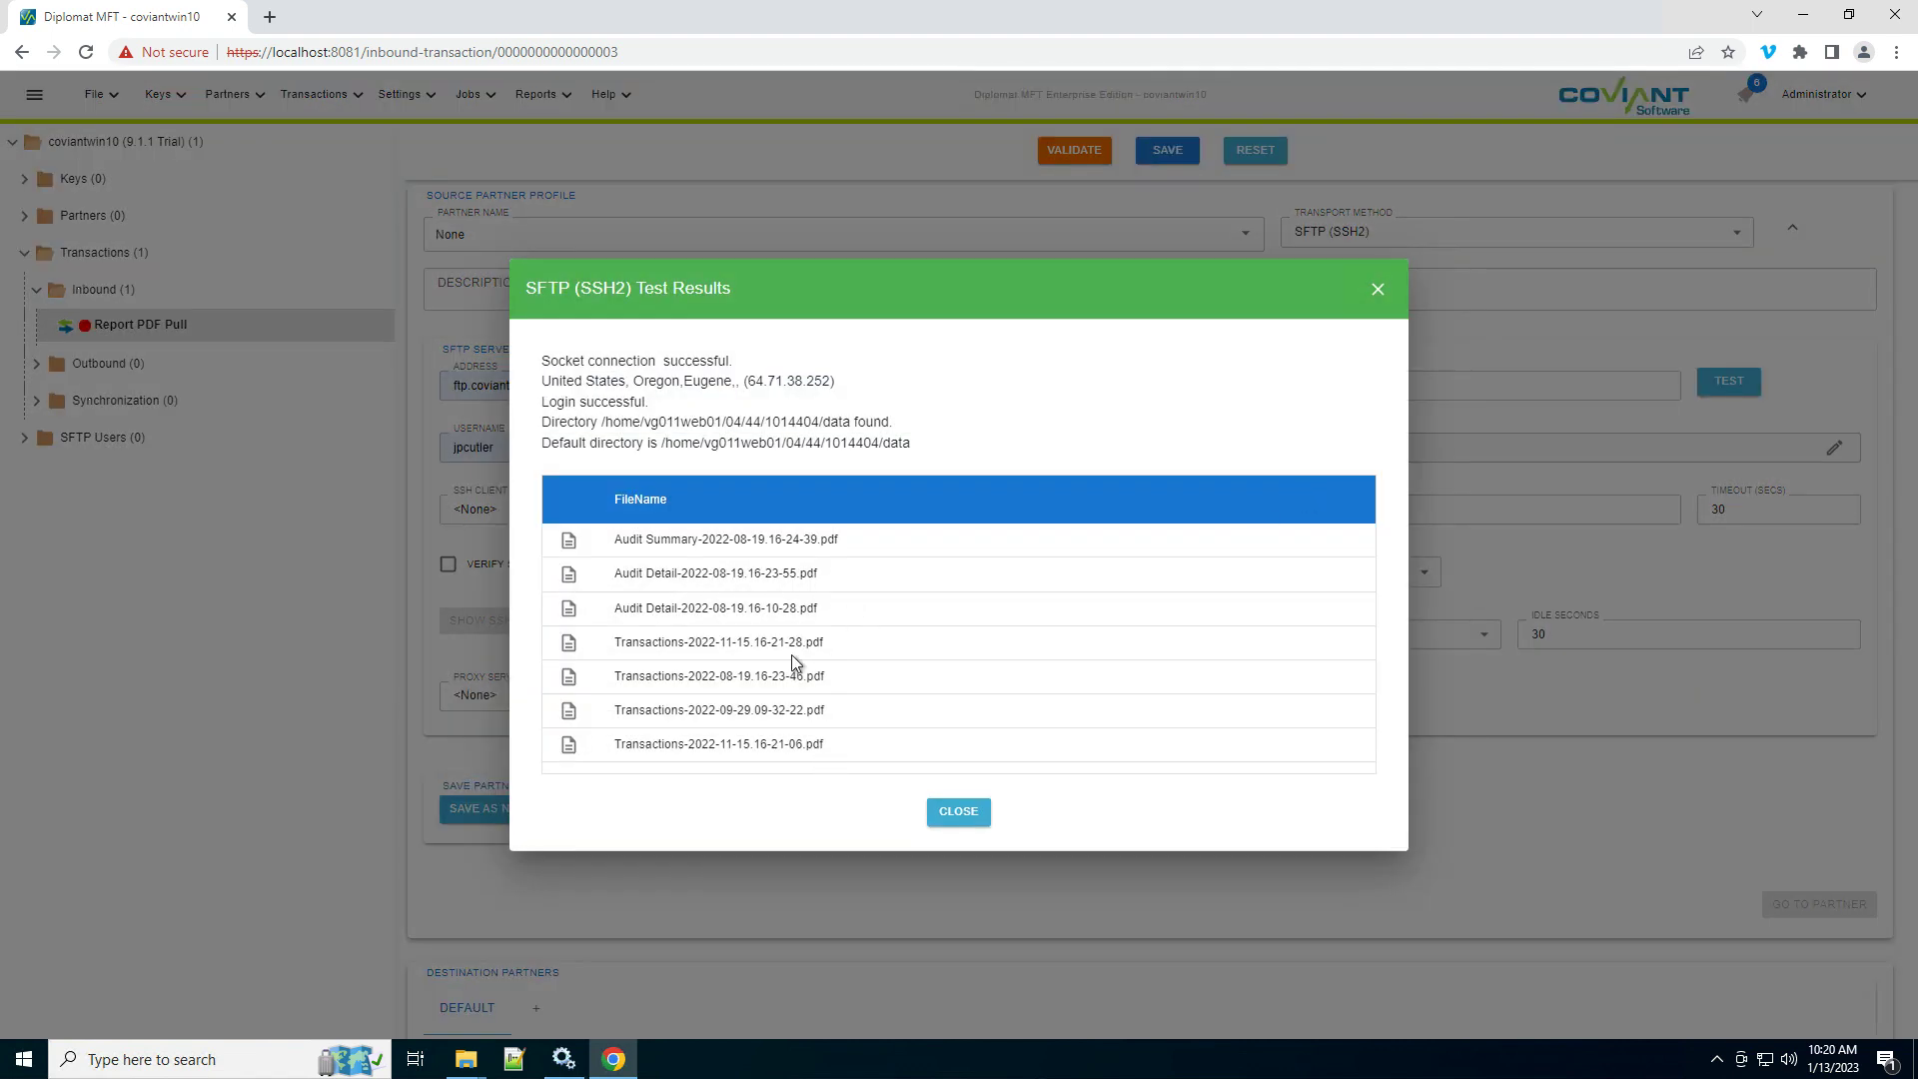
{"action": "left_click", "coordinate": [974, 817]}
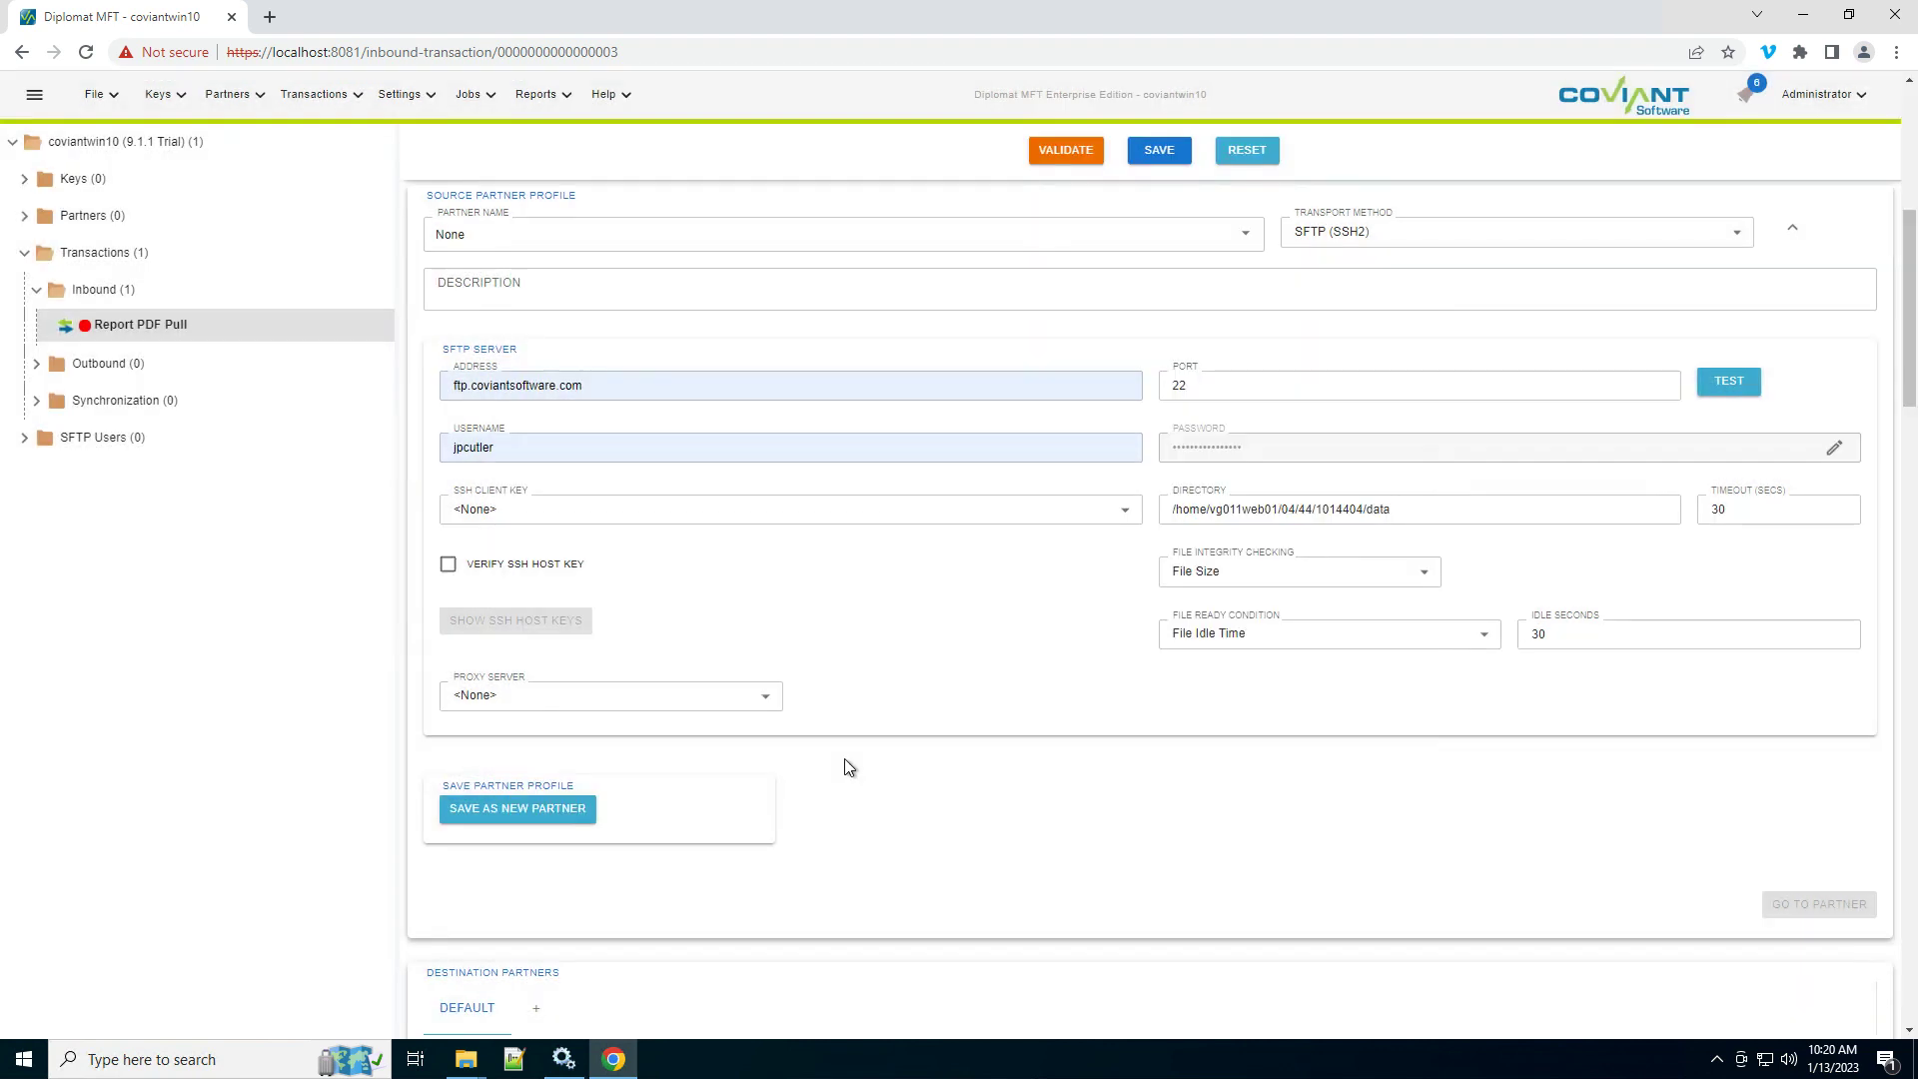
{"action": "left_click", "coordinate": [1156, 152]}
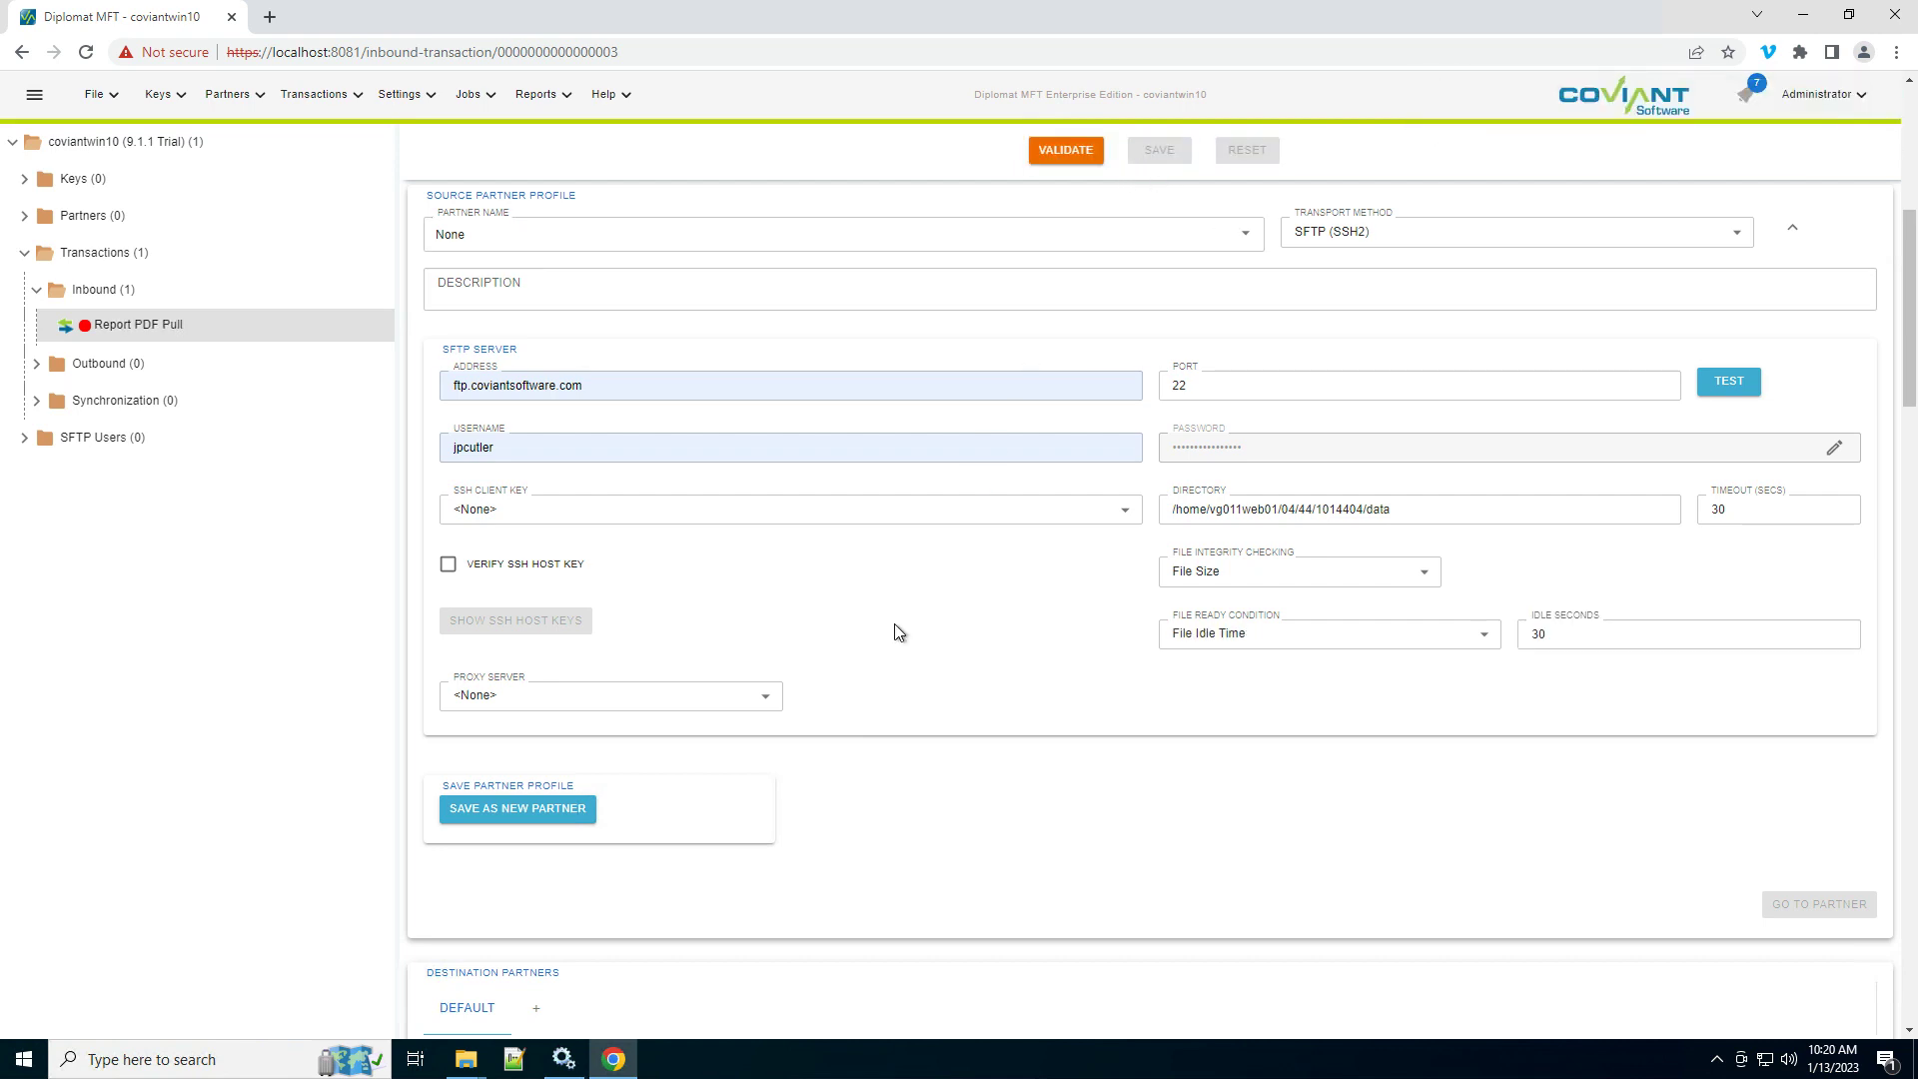
{"action": "scroll", "coordinate": [895, 632], "scroll_direction": "down", "scroll_amount": 5}
- Clear the DO NOT RUN flag in Job Execution so Report PDF Pull runs on schedule
{"action": "scroll", "coordinate": [889, 649], "scroll_direction": "down", "scroll_amount": 7}
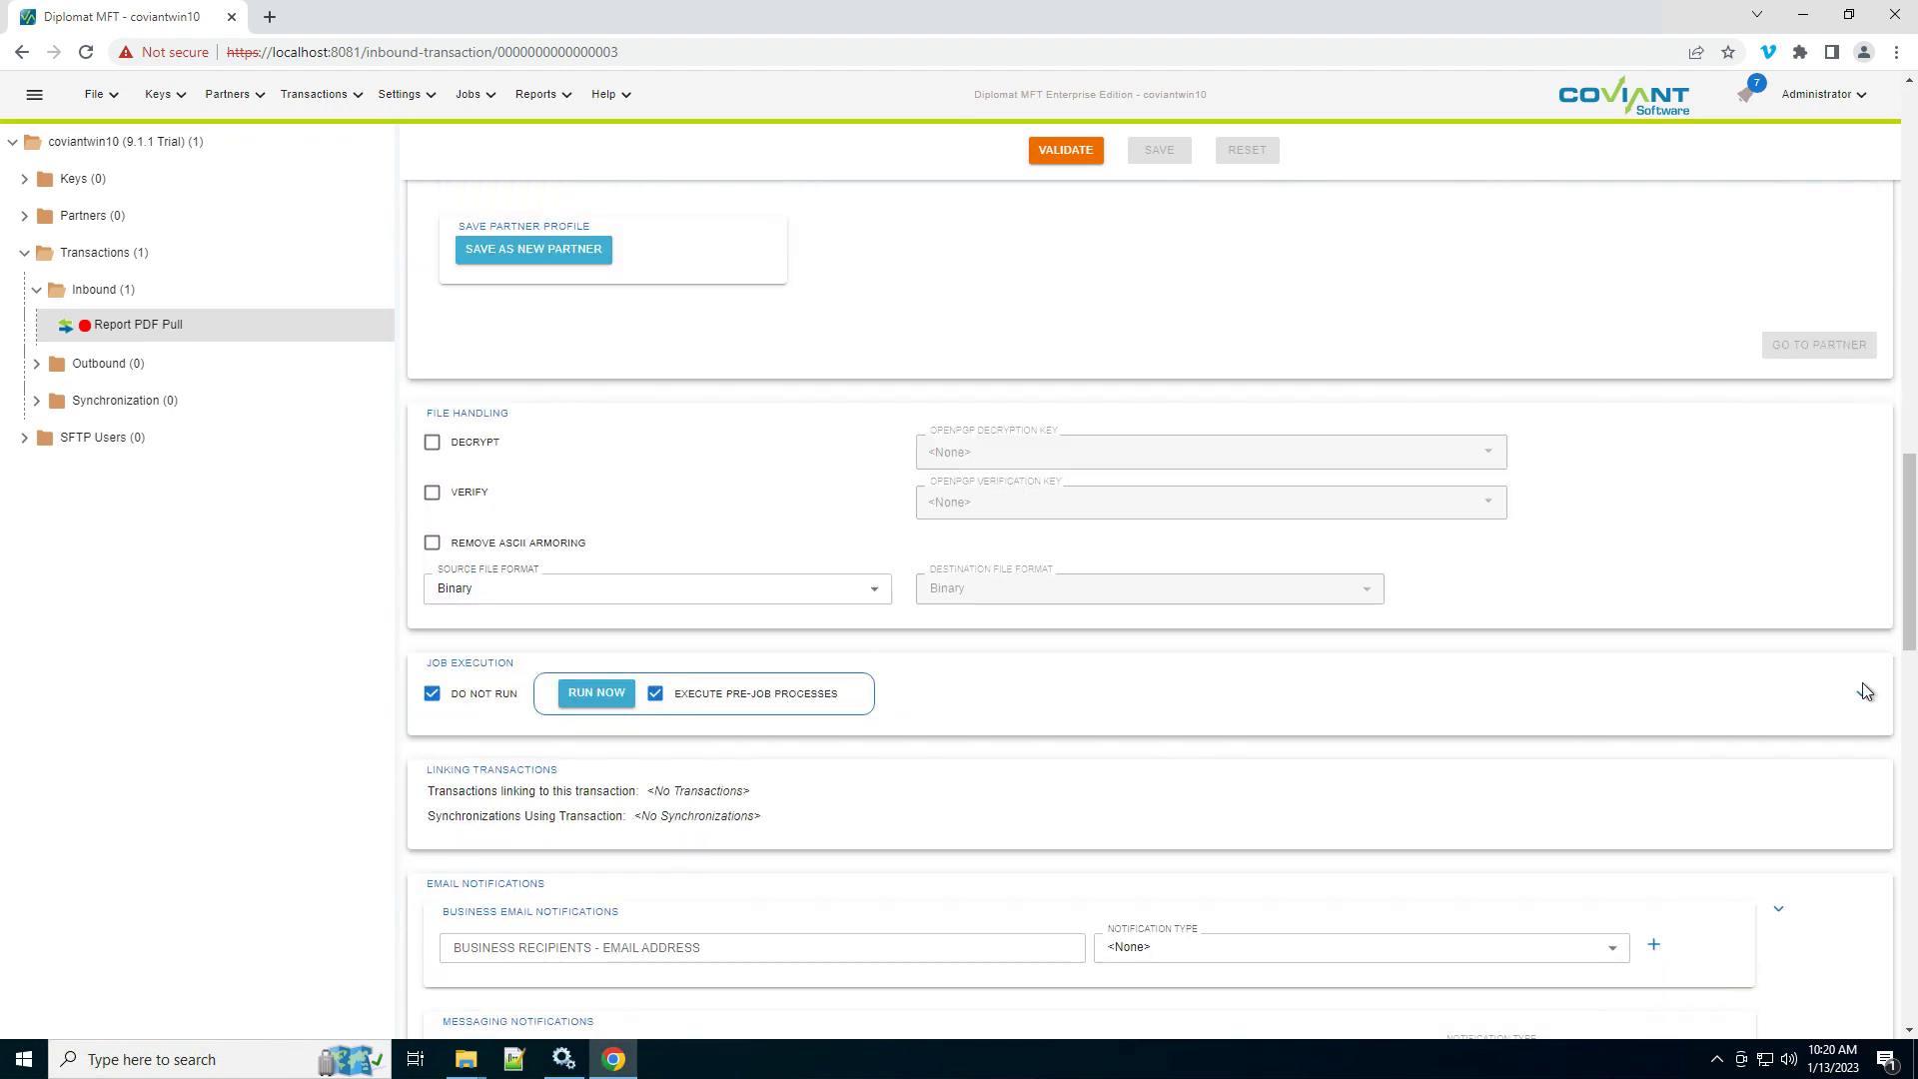
{"action": "left_click", "coordinate": [1864, 694]}
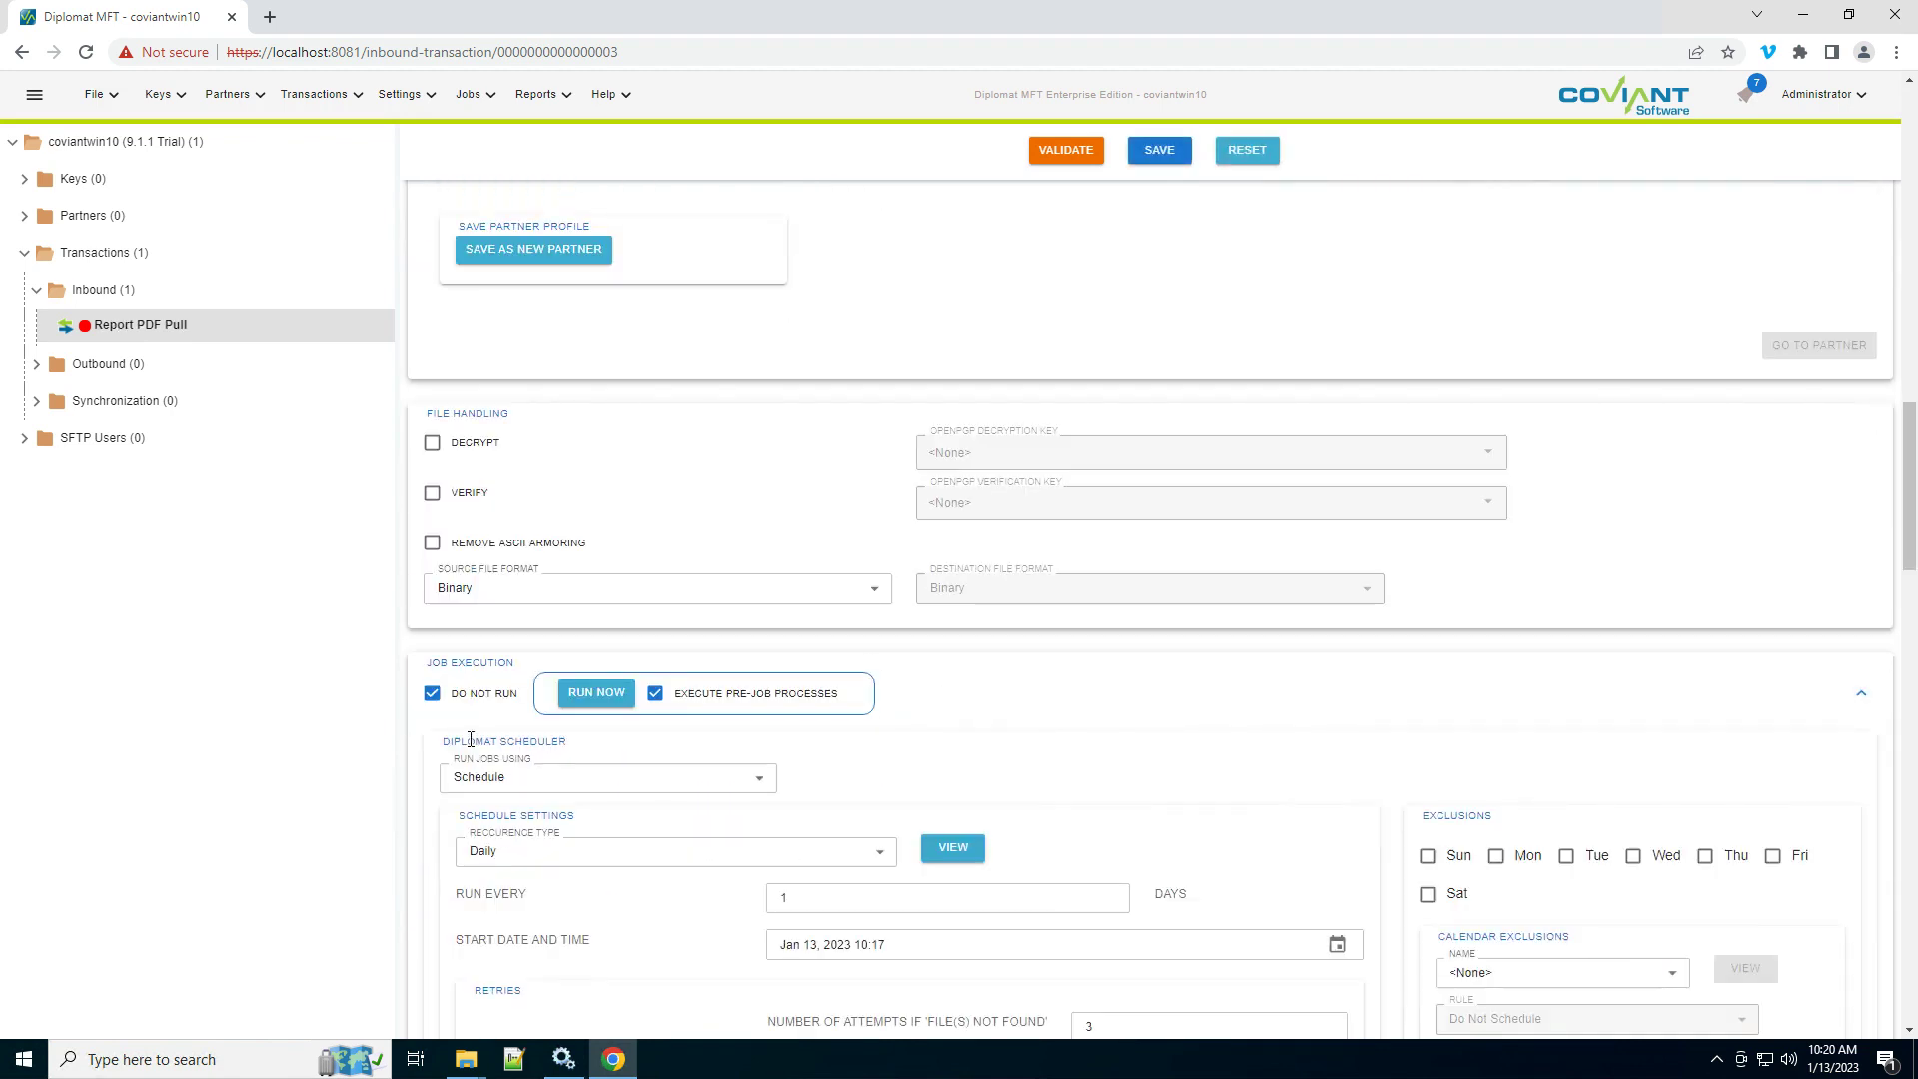
{"action": "scroll", "coordinate": [469, 739], "scroll_direction": "down", "scroll_amount": 1}
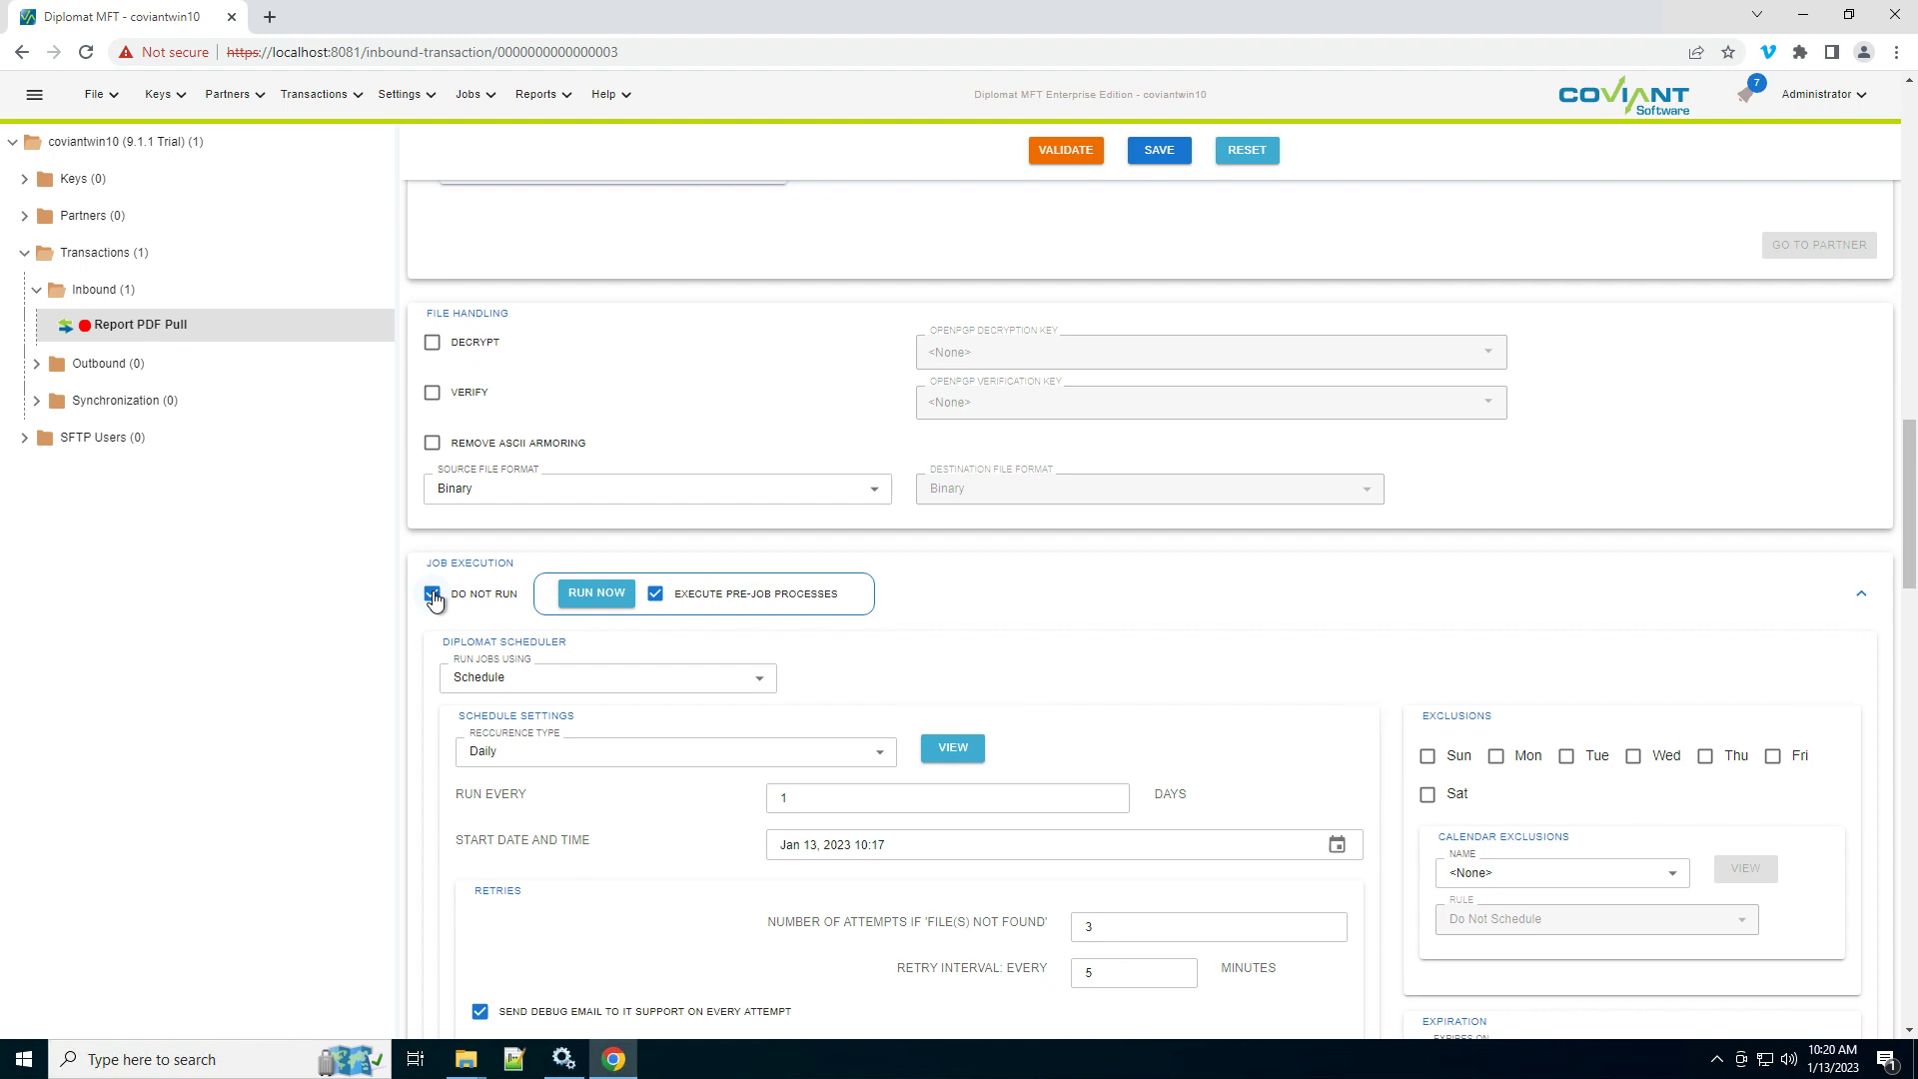
{"action": "left_click", "coordinate": [432, 595]}
- Keep the job's recurrence type set to Daily
{"action": "scroll", "coordinate": [496, 646], "scroll_direction": "down", "scroll_amount": 1}
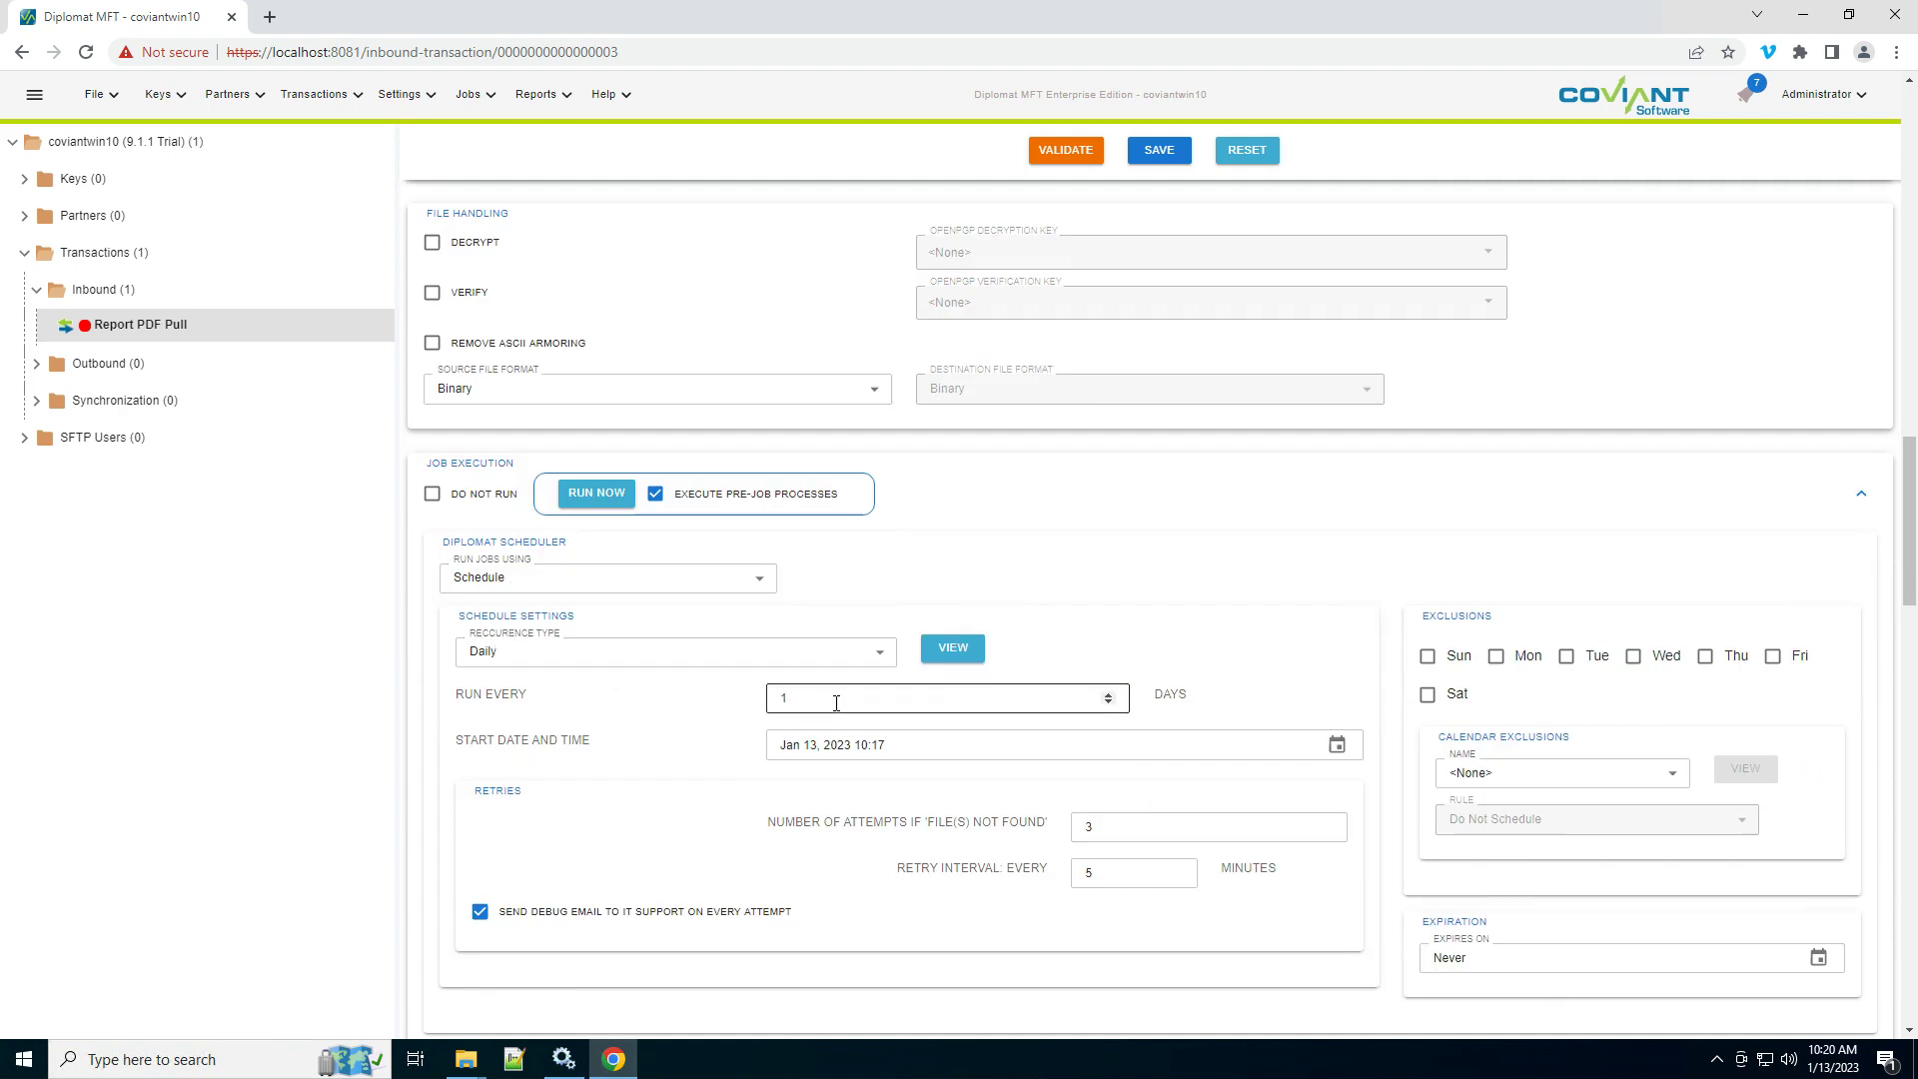
{"action": "left_click", "coordinate": [736, 659]}
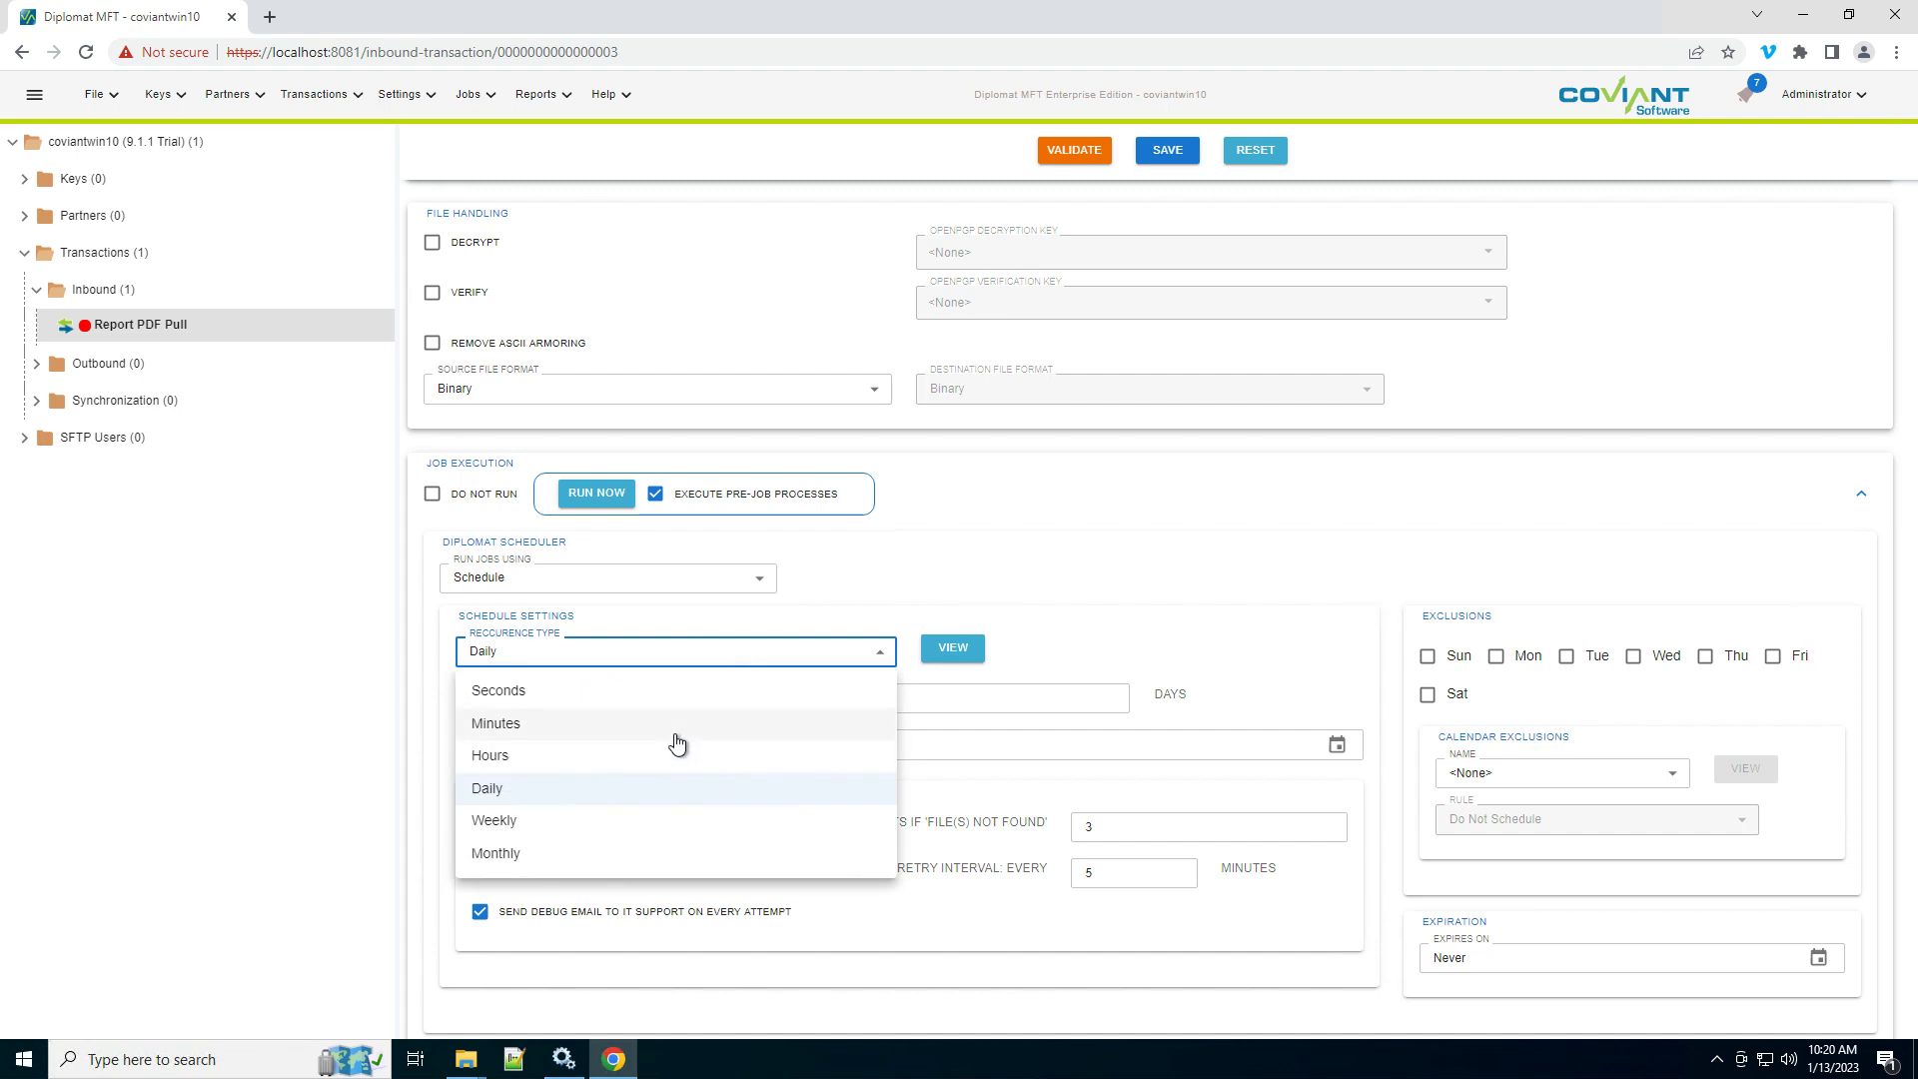
{"action": "left_click", "coordinate": [642, 804]}
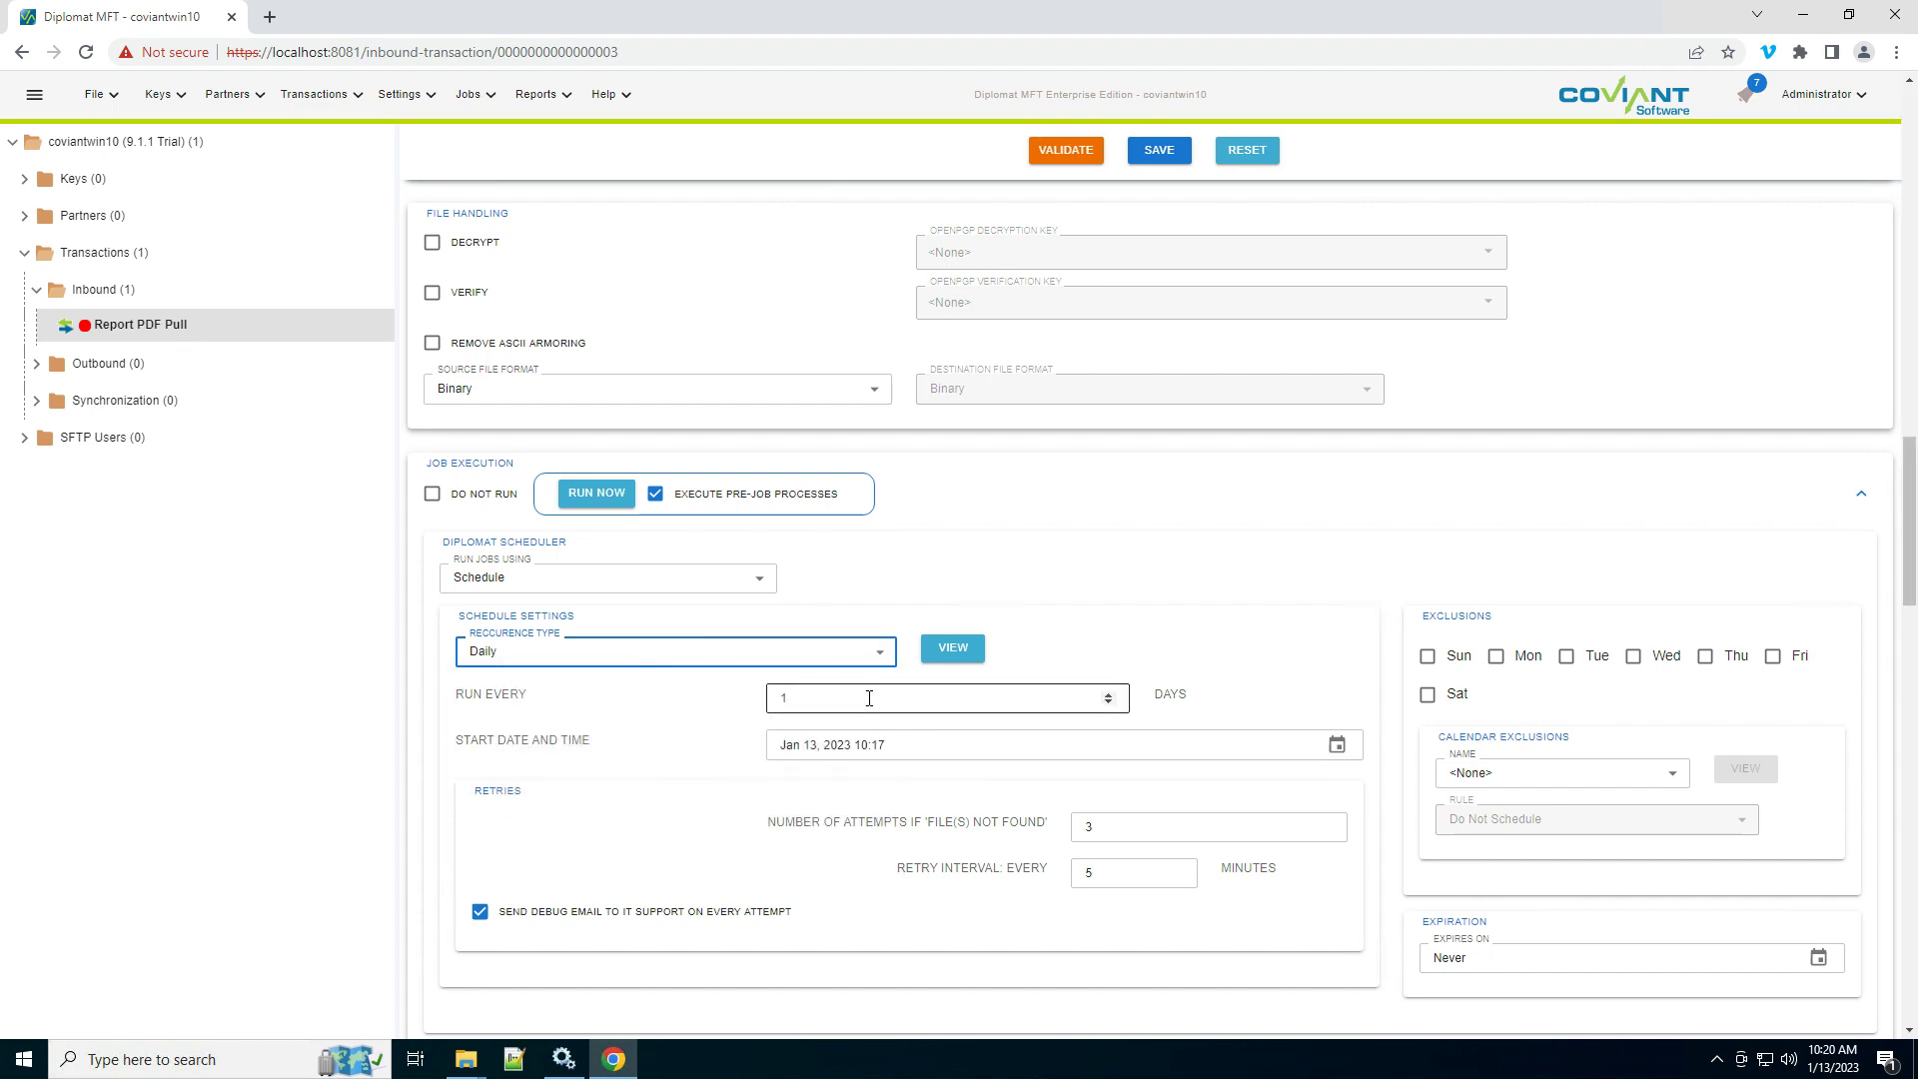
- Set the schedule start to Jan 13, 2023 at 00:00 so it runs at midnight
{"action": "left_click", "coordinate": [1335, 745]}
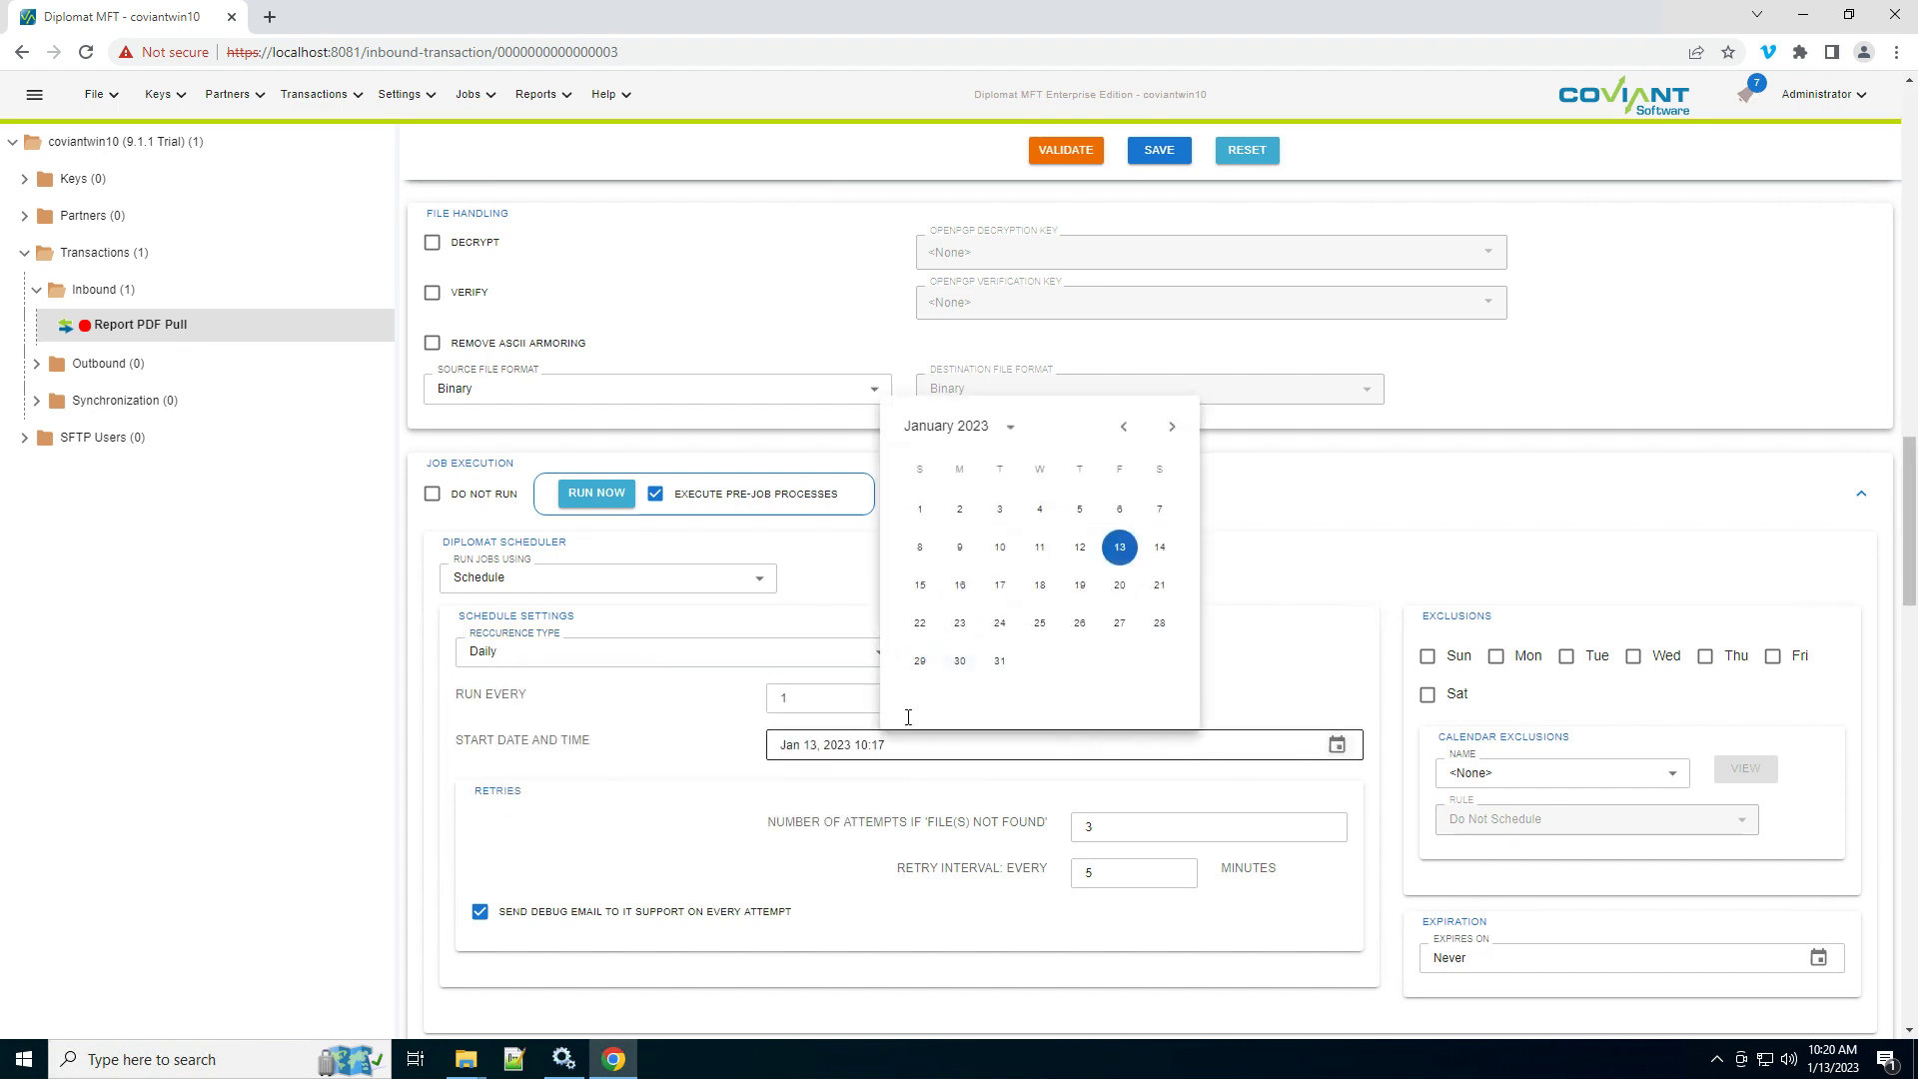
{"action": "left_click", "coordinate": [1127, 552]}
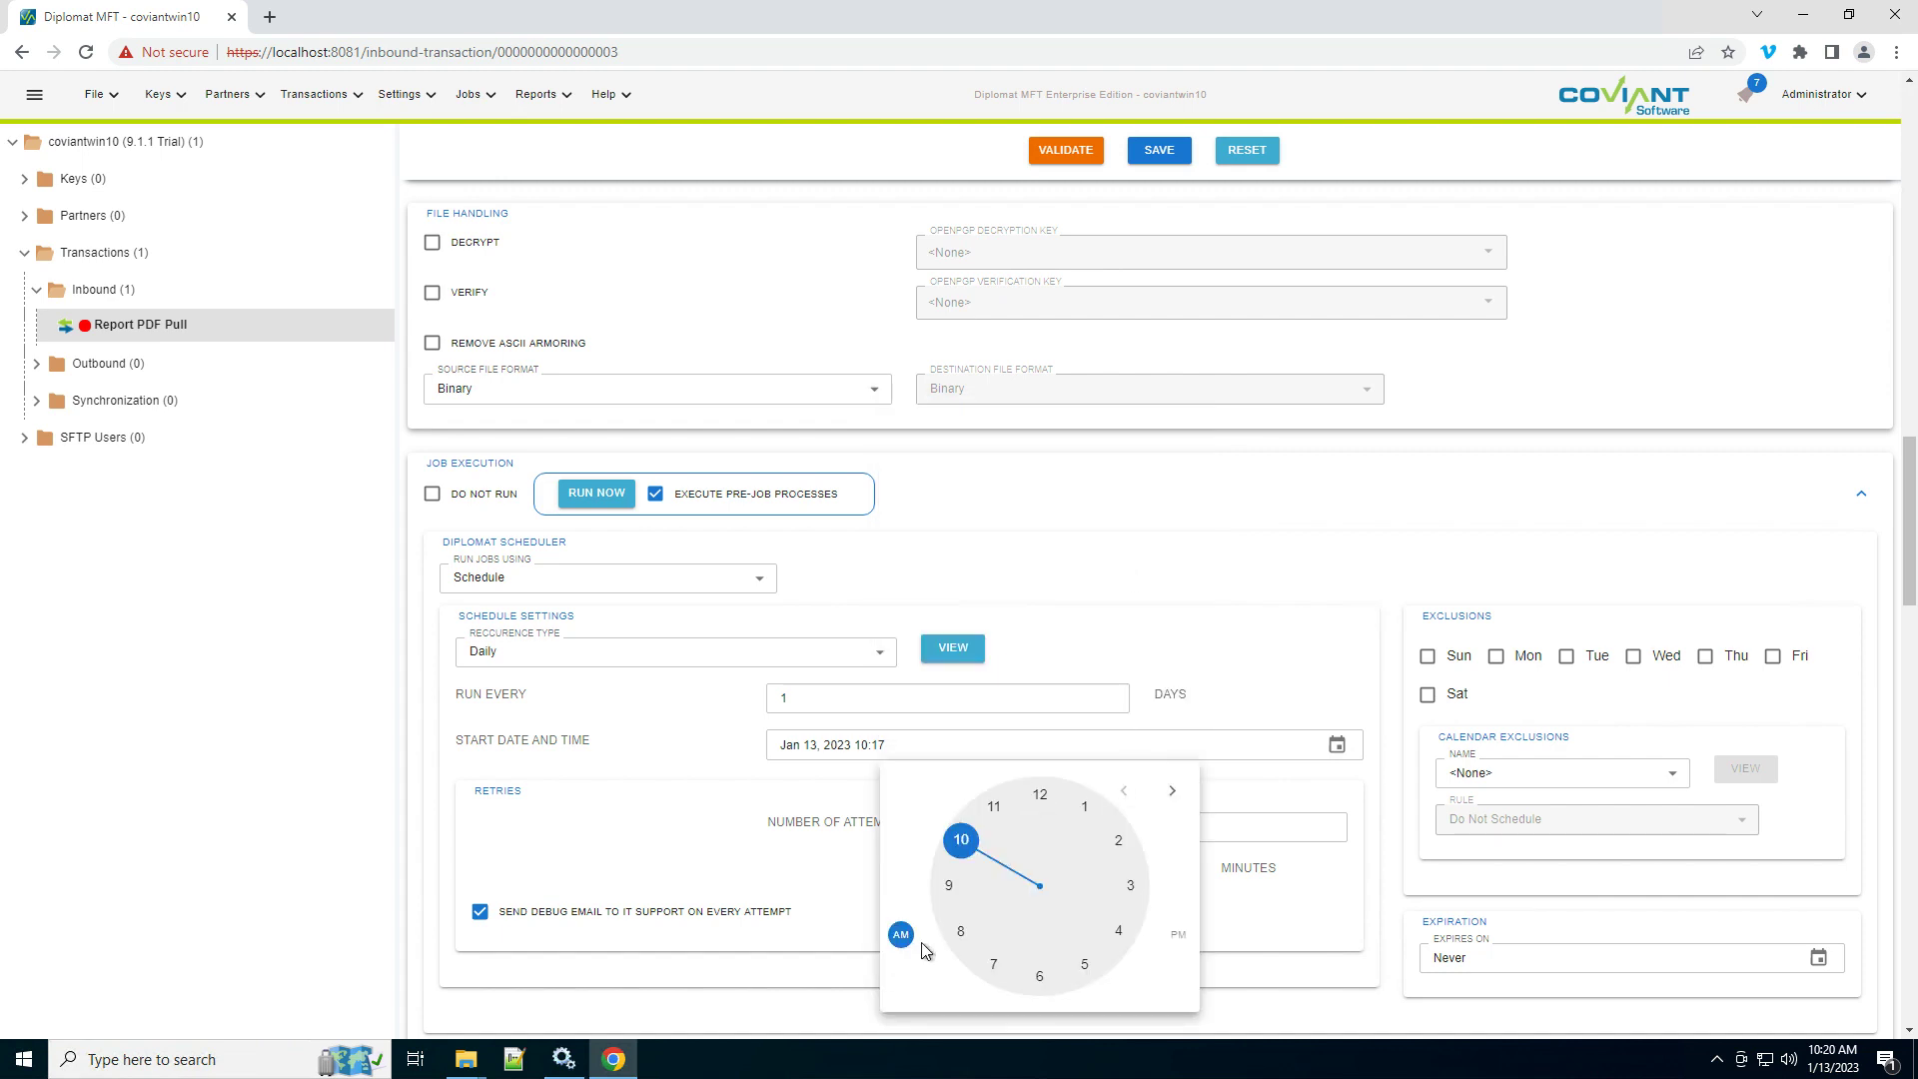
{"action": "left_click", "coordinate": [1040, 796]}
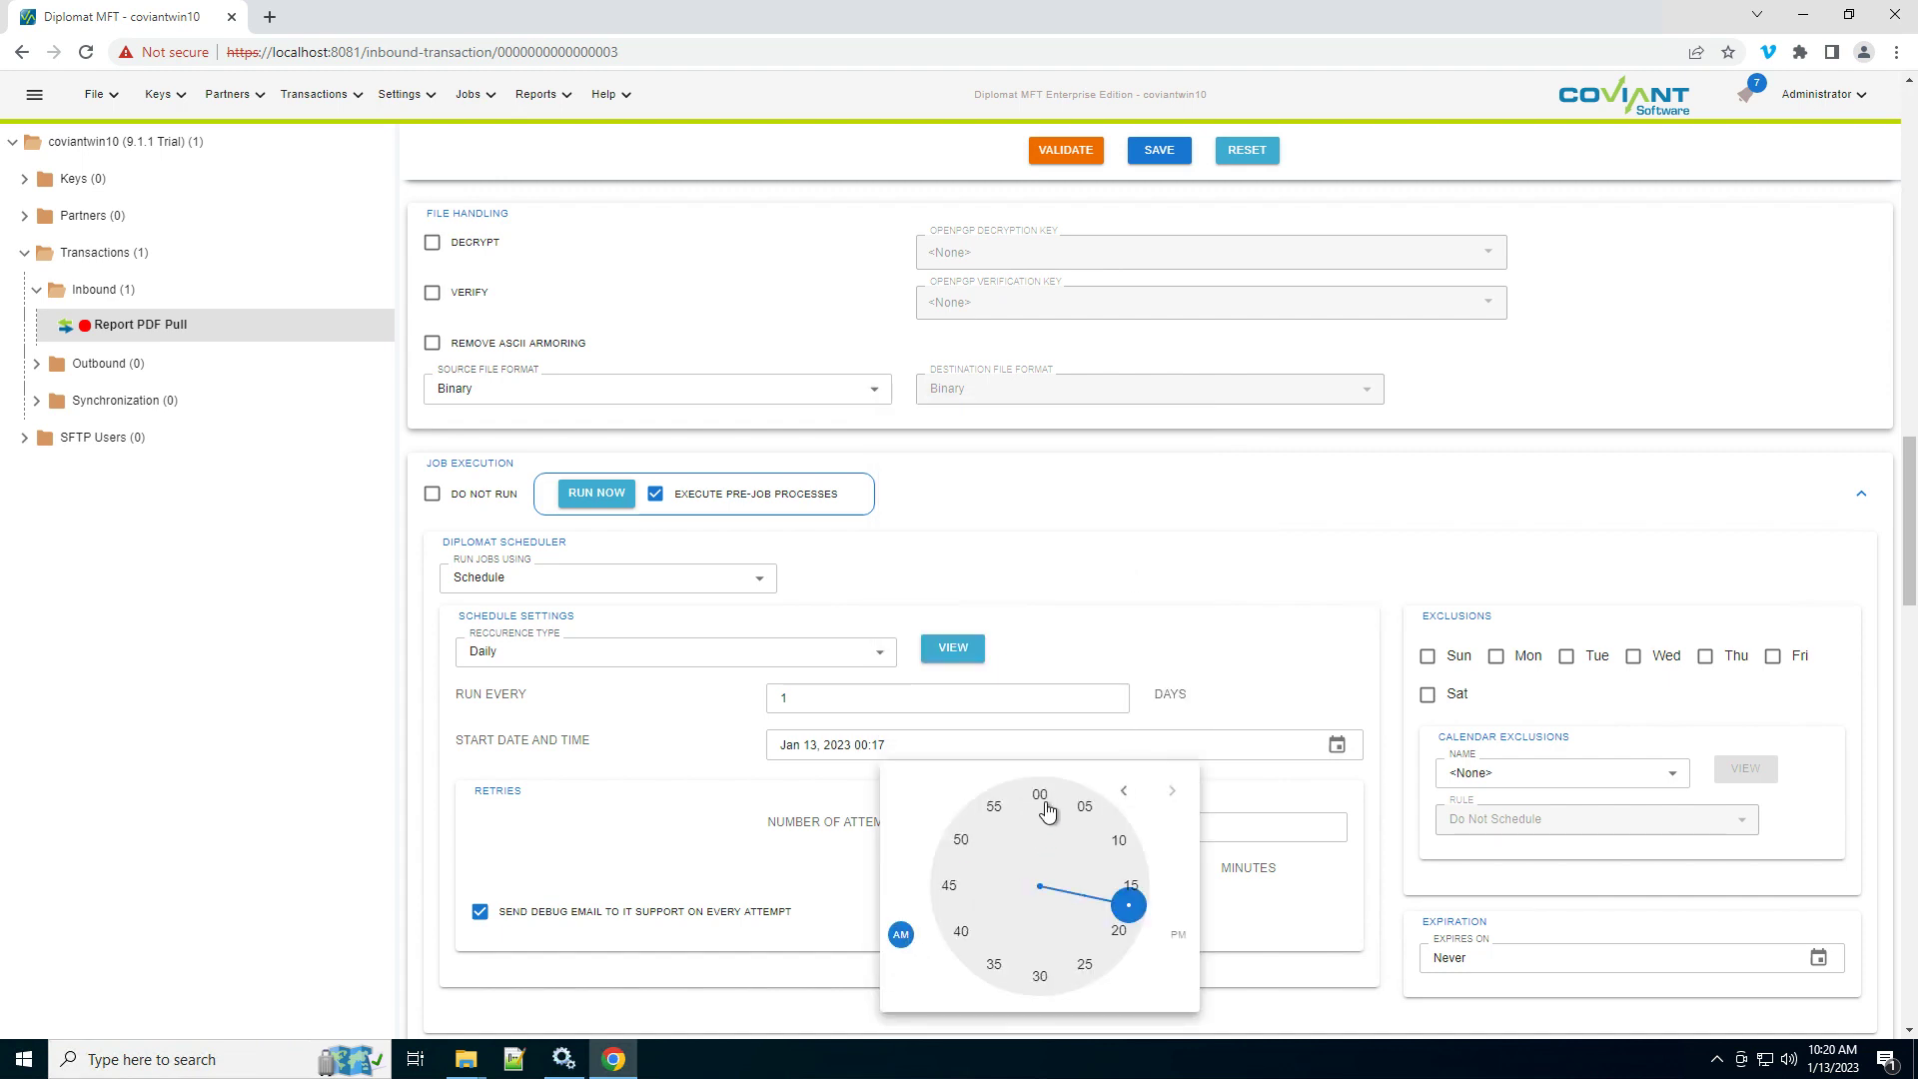
{"action": "left_click", "coordinate": [1042, 797]}
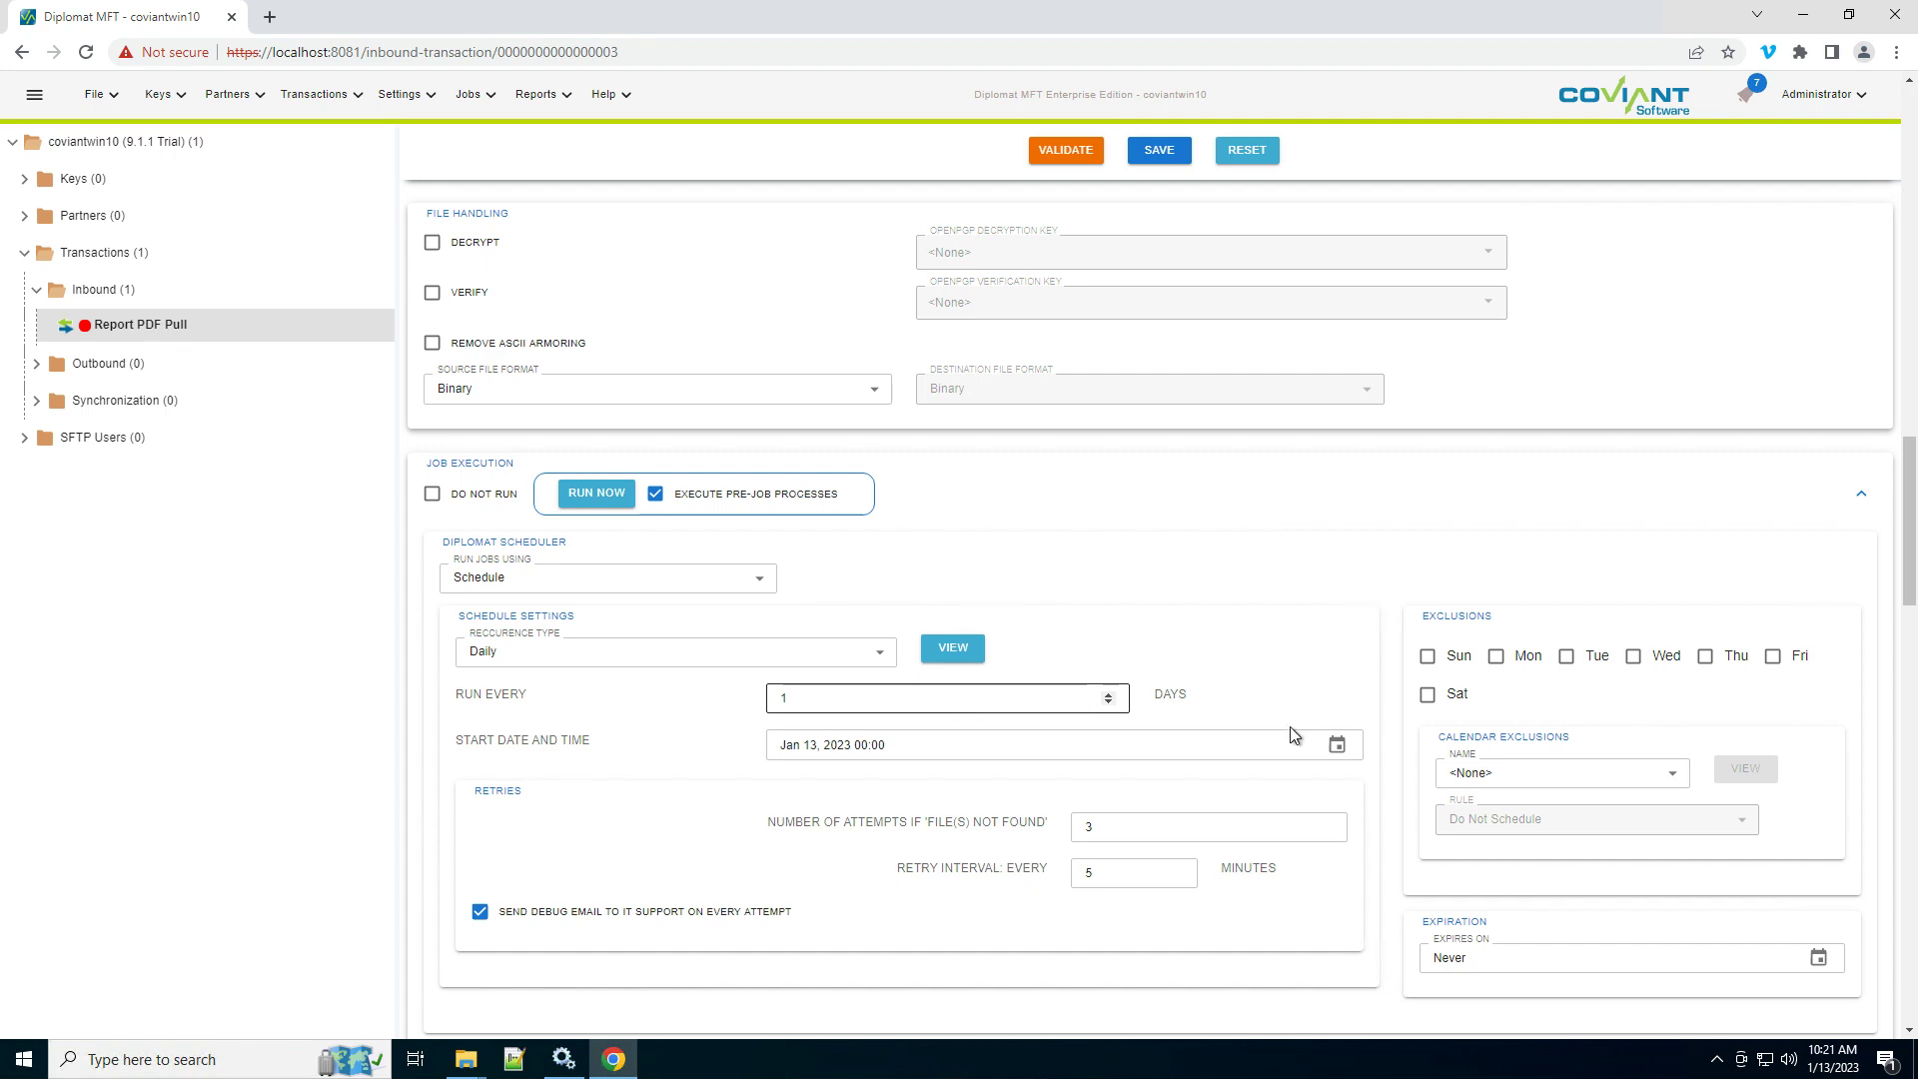
- Exclude Saturdays from the daily schedule
{"action": "left_click", "coordinate": [1430, 696]}
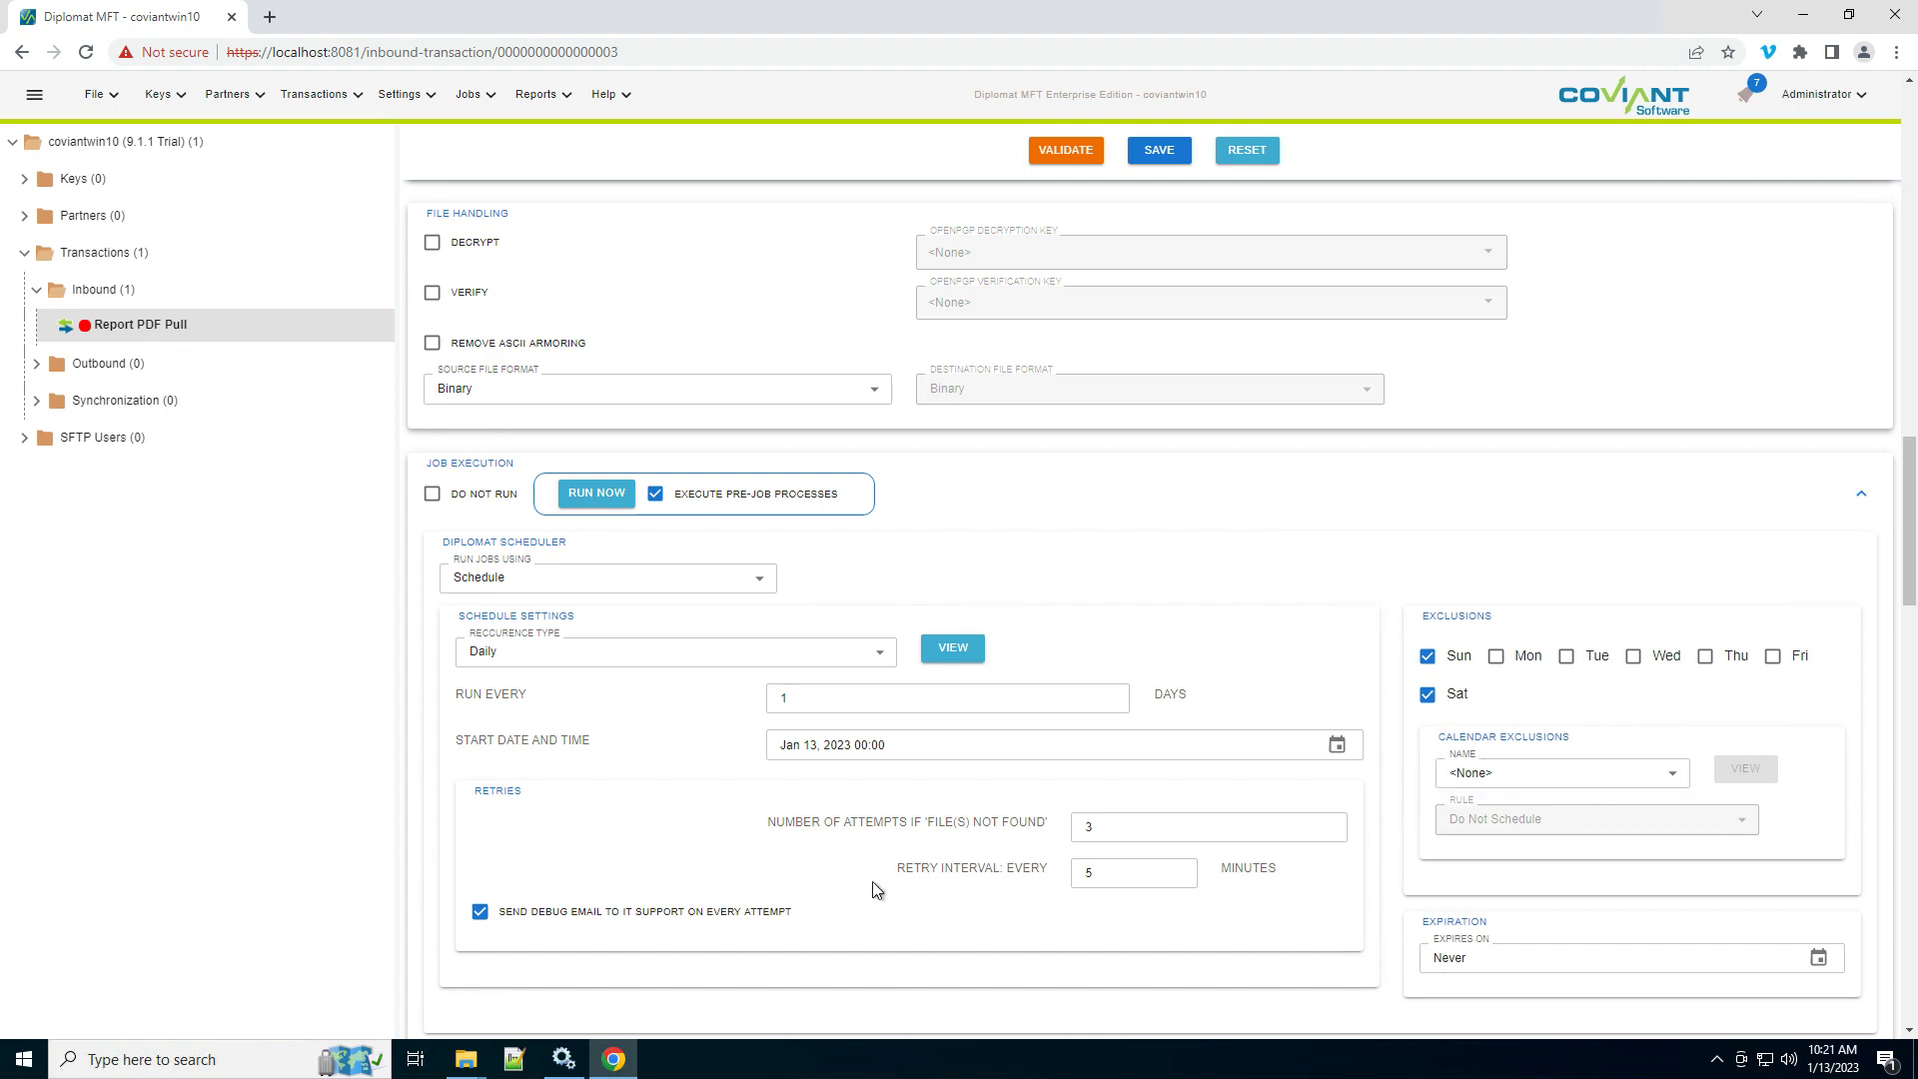
{"action": "scroll", "coordinate": [872, 881], "scroll_direction": "down", "scroll_amount": 3}
{"action": "scroll", "coordinate": [872, 888], "scroll_direction": "down", "scroll_amount": 7}
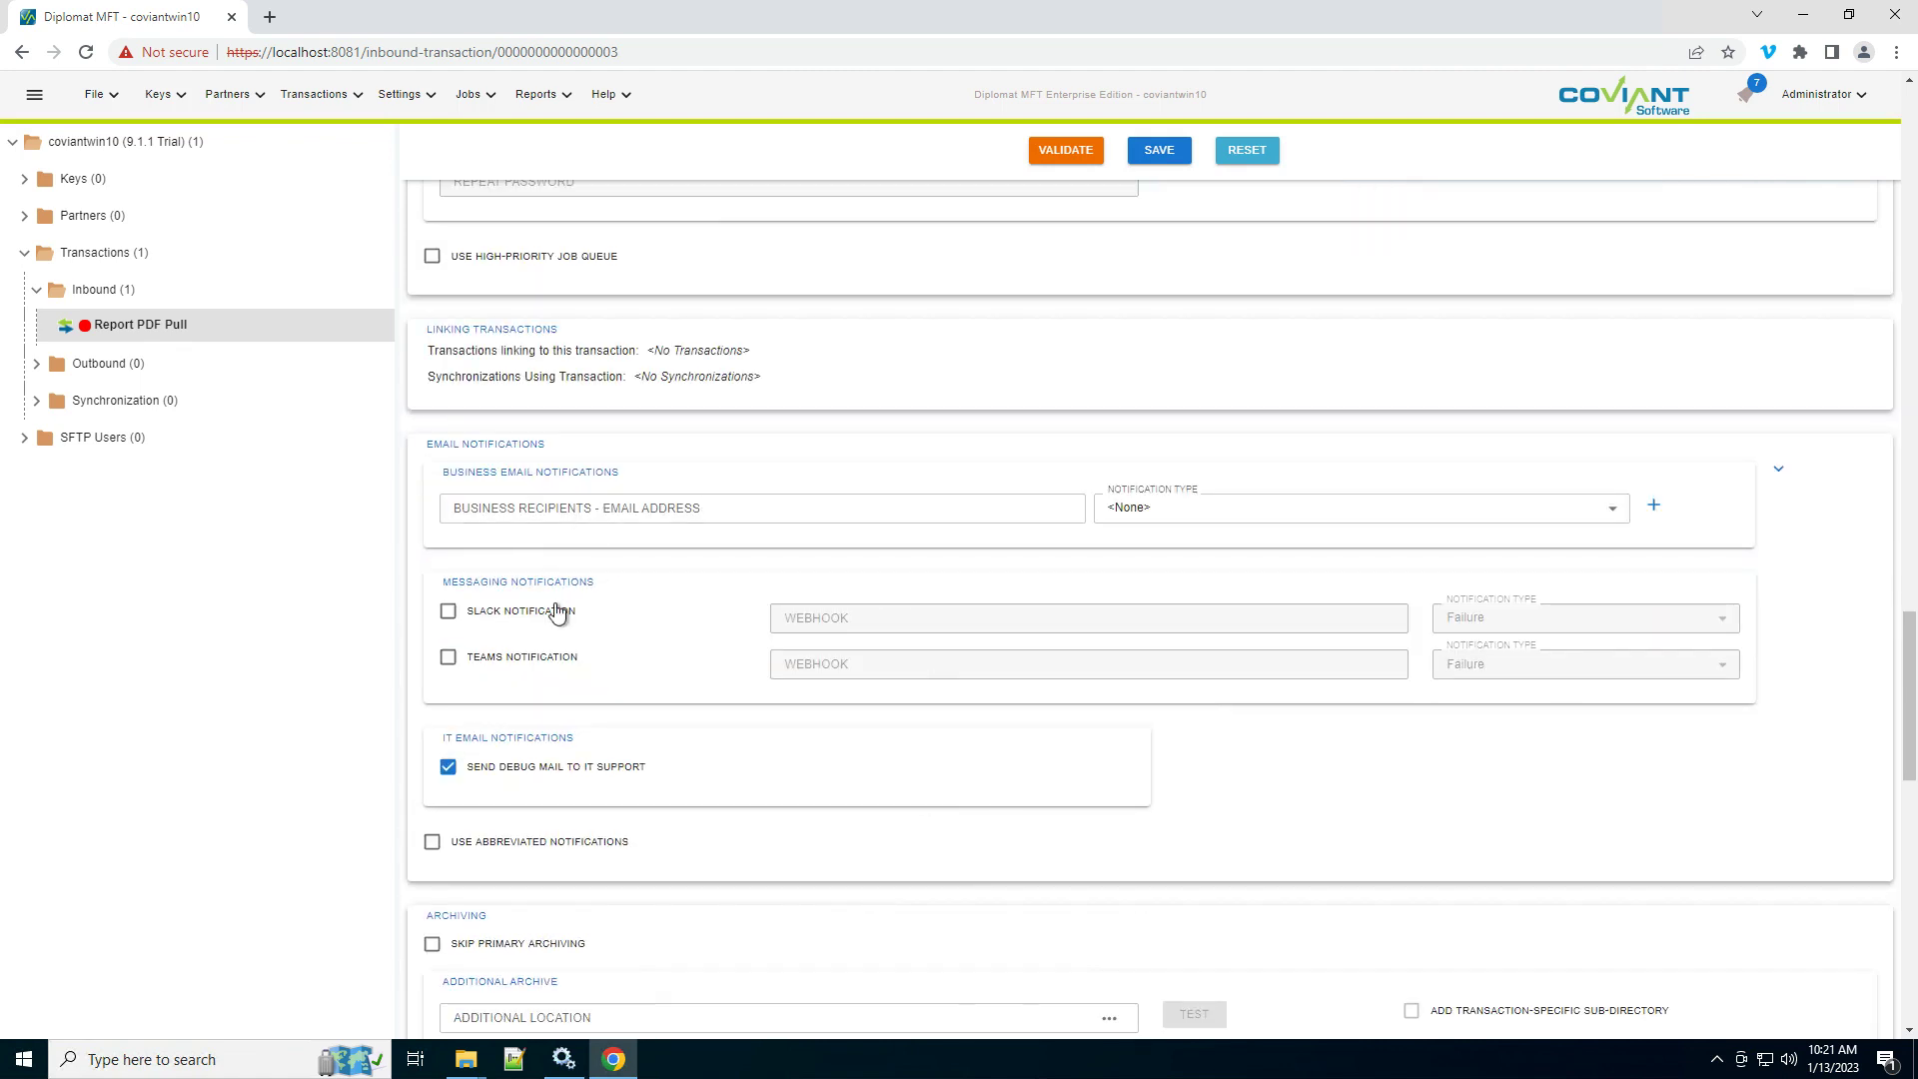
- Leave the email notification type at <None> and save the transaction
{"action": "left_click", "coordinate": [1201, 500]}
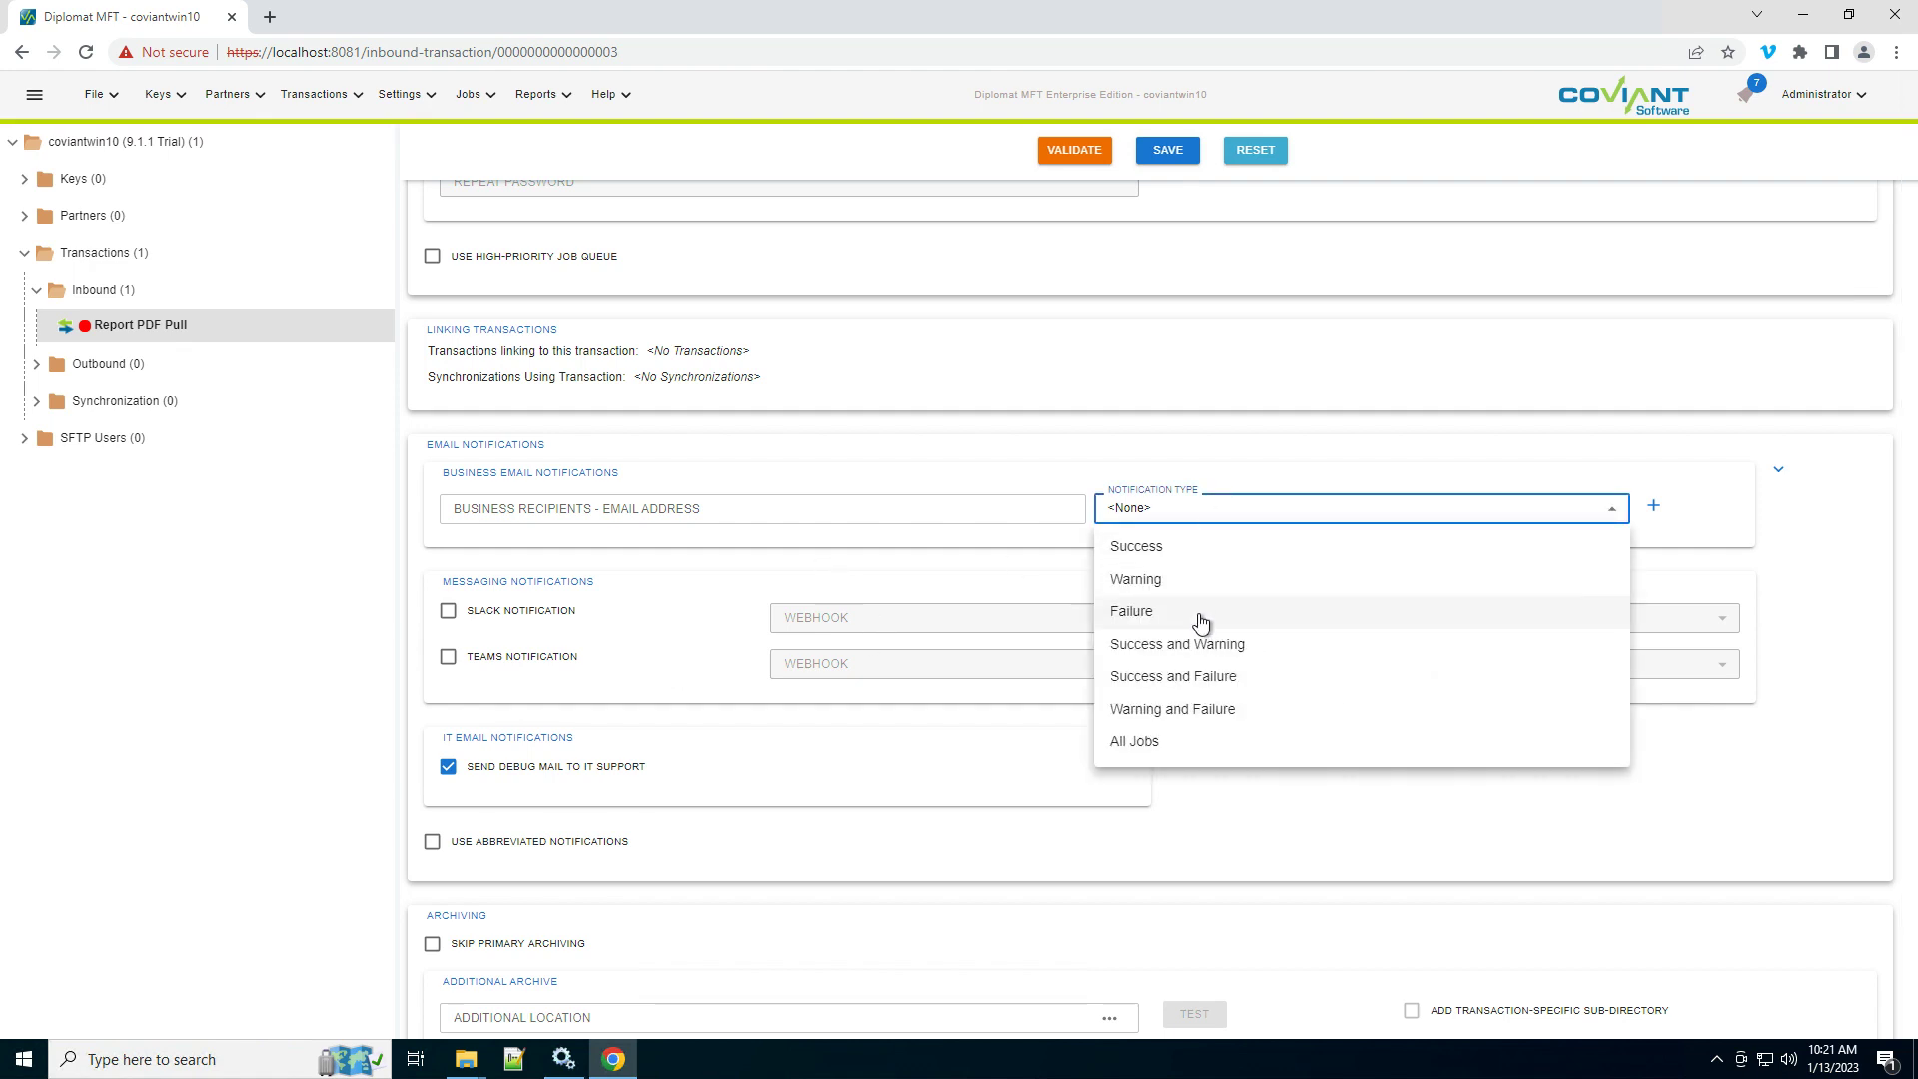
{"action": "left_click", "coordinate": [1019, 471]}
{"action": "scroll", "coordinate": [1015, 613], "scroll_direction": "up", "scroll_amount": 5}
{"action": "scroll", "coordinate": [989, 689], "scroll_direction": "up", "scroll_amount": 5}
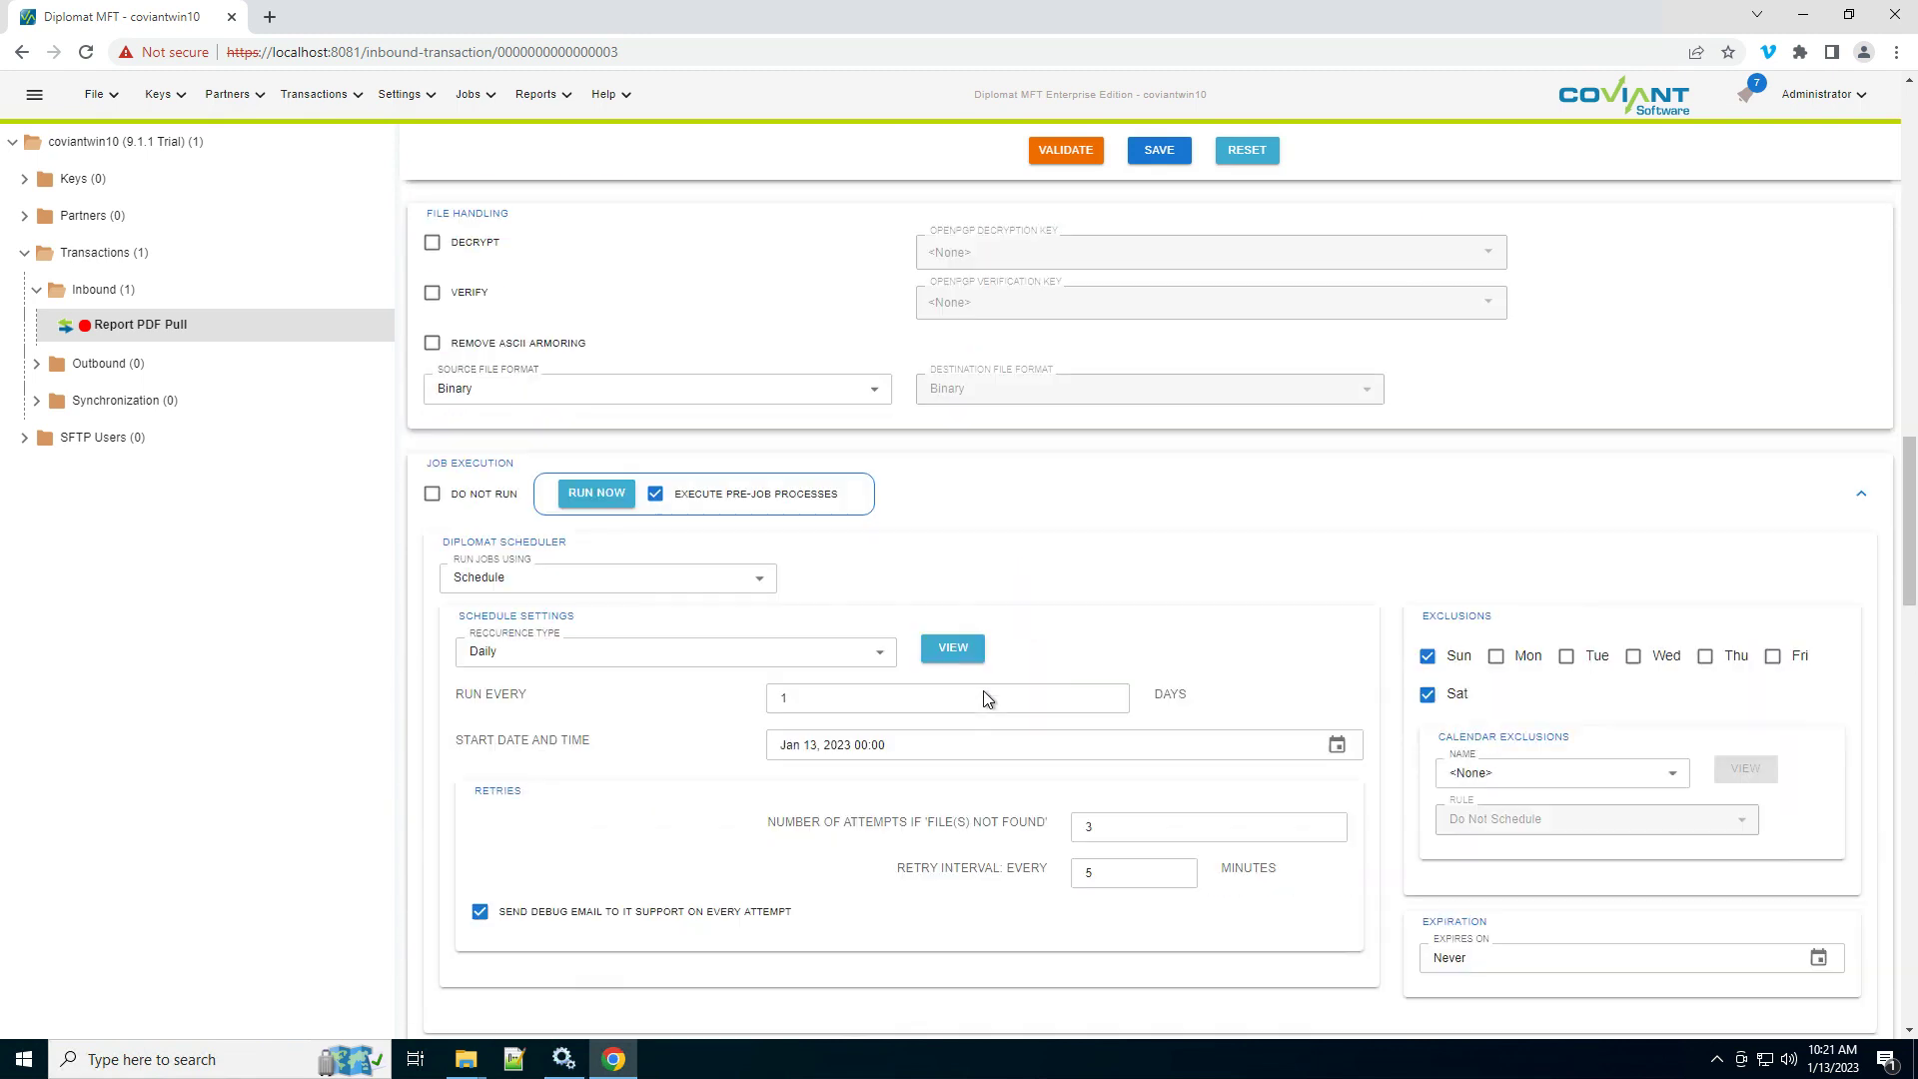
{"action": "left_click", "coordinate": [1180, 160]}
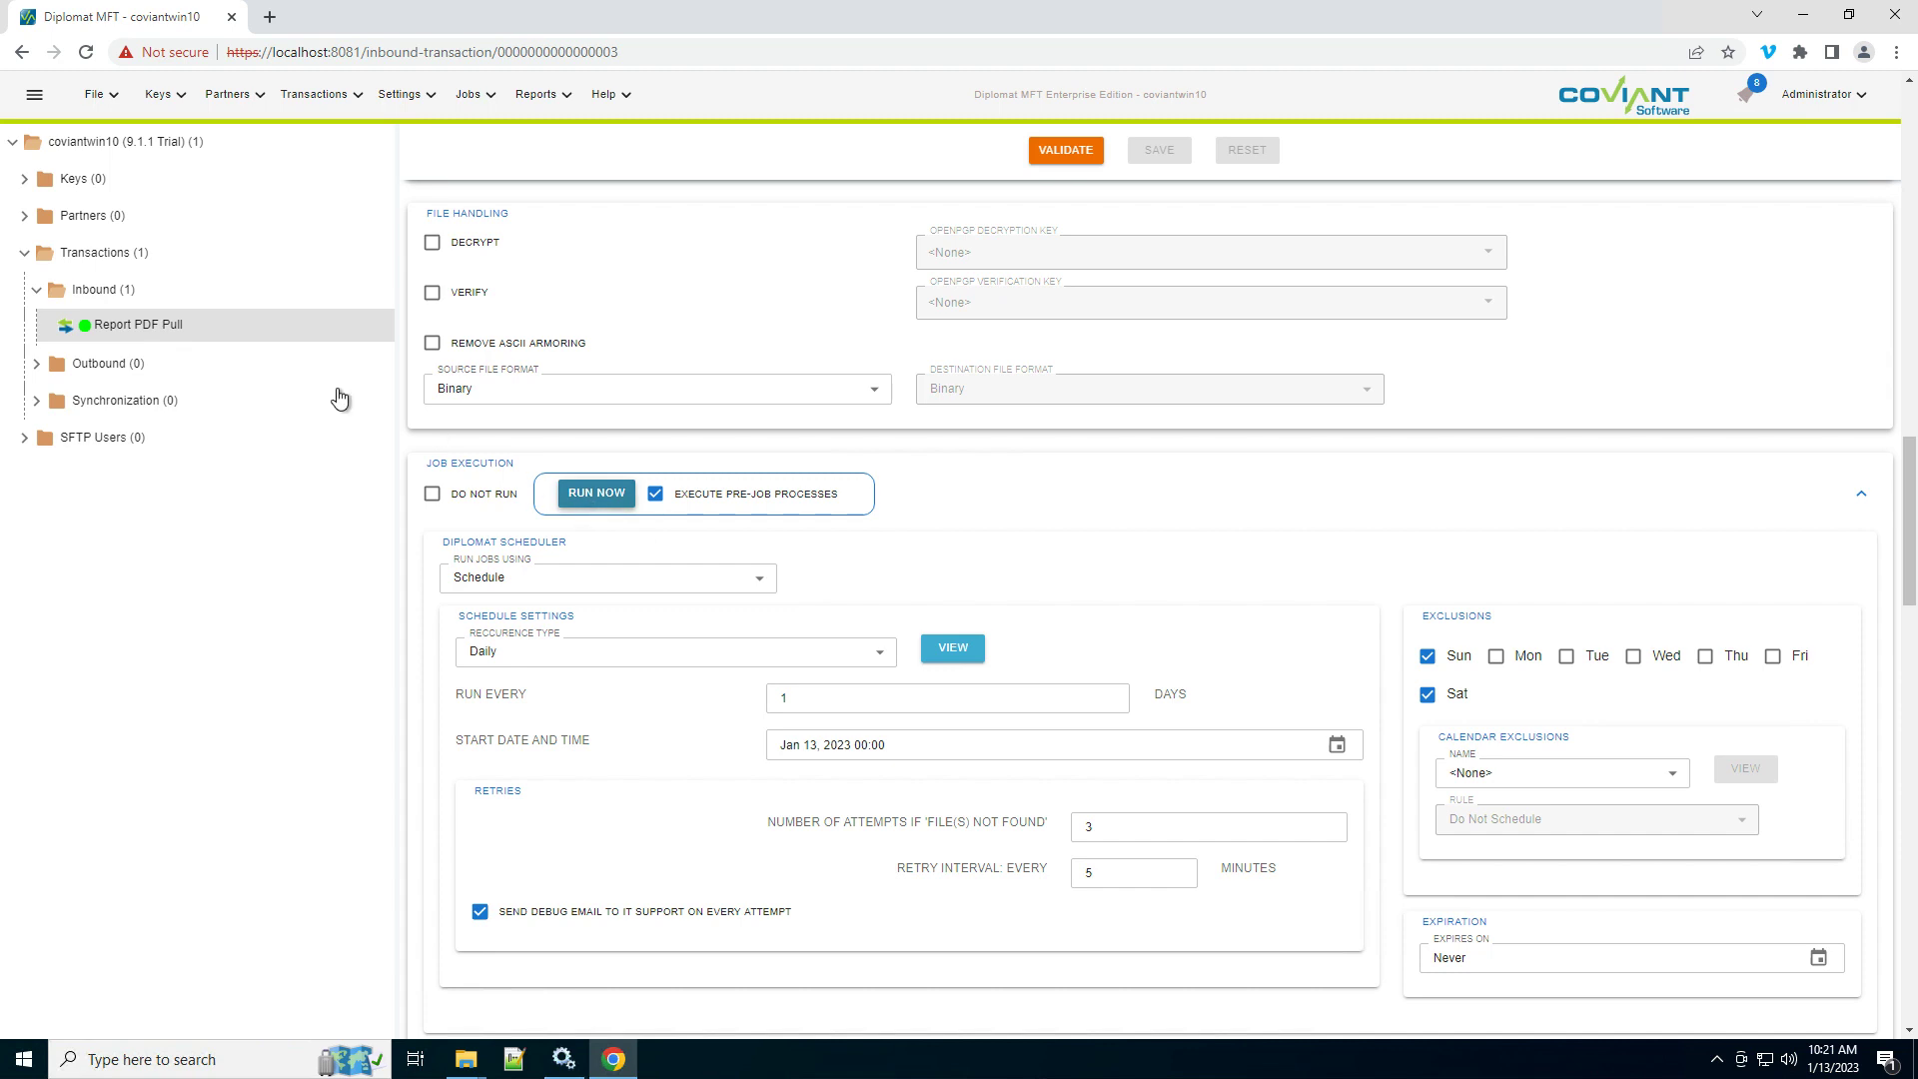
- Test-run Report PDF Pull immediately with Run Now from its context menu
{"action": "right_click", "coordinate": [128, 329]}
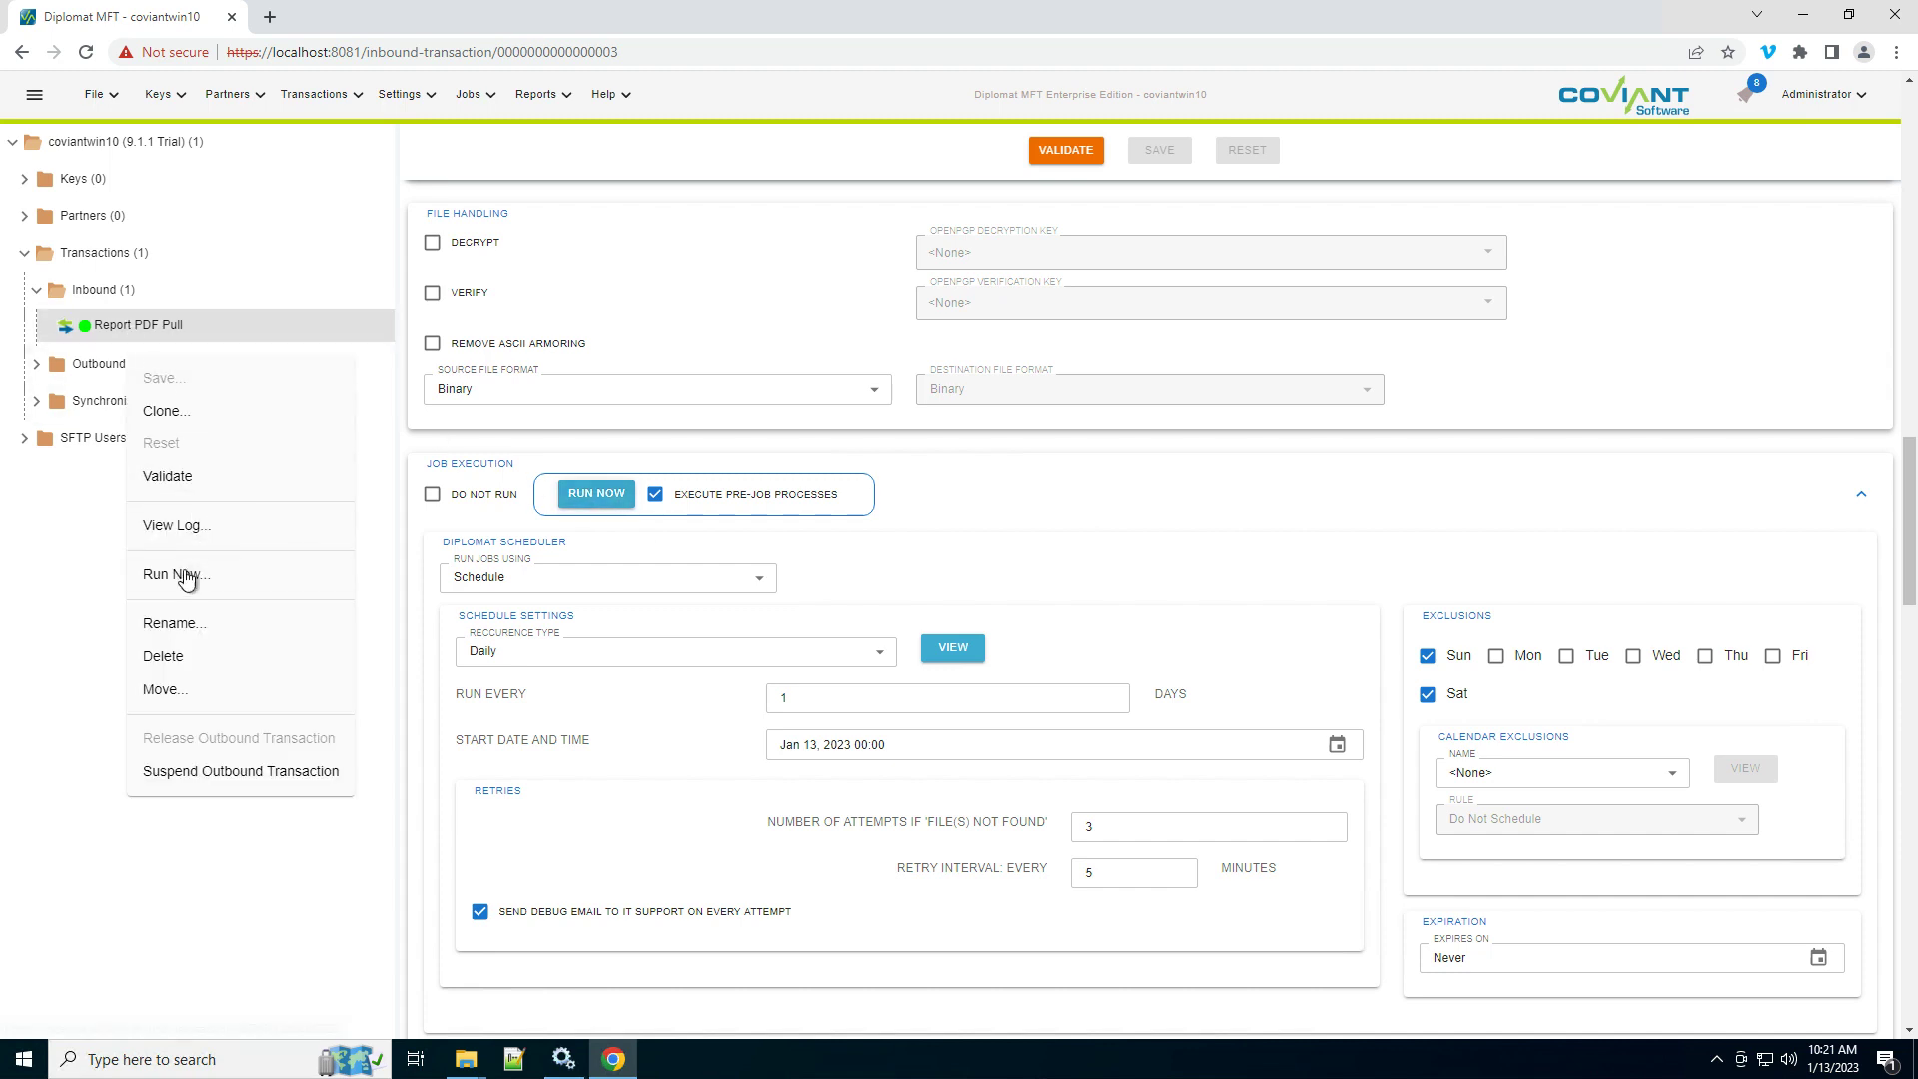
{"action": "left_click", "coordinate": [591, 500]}
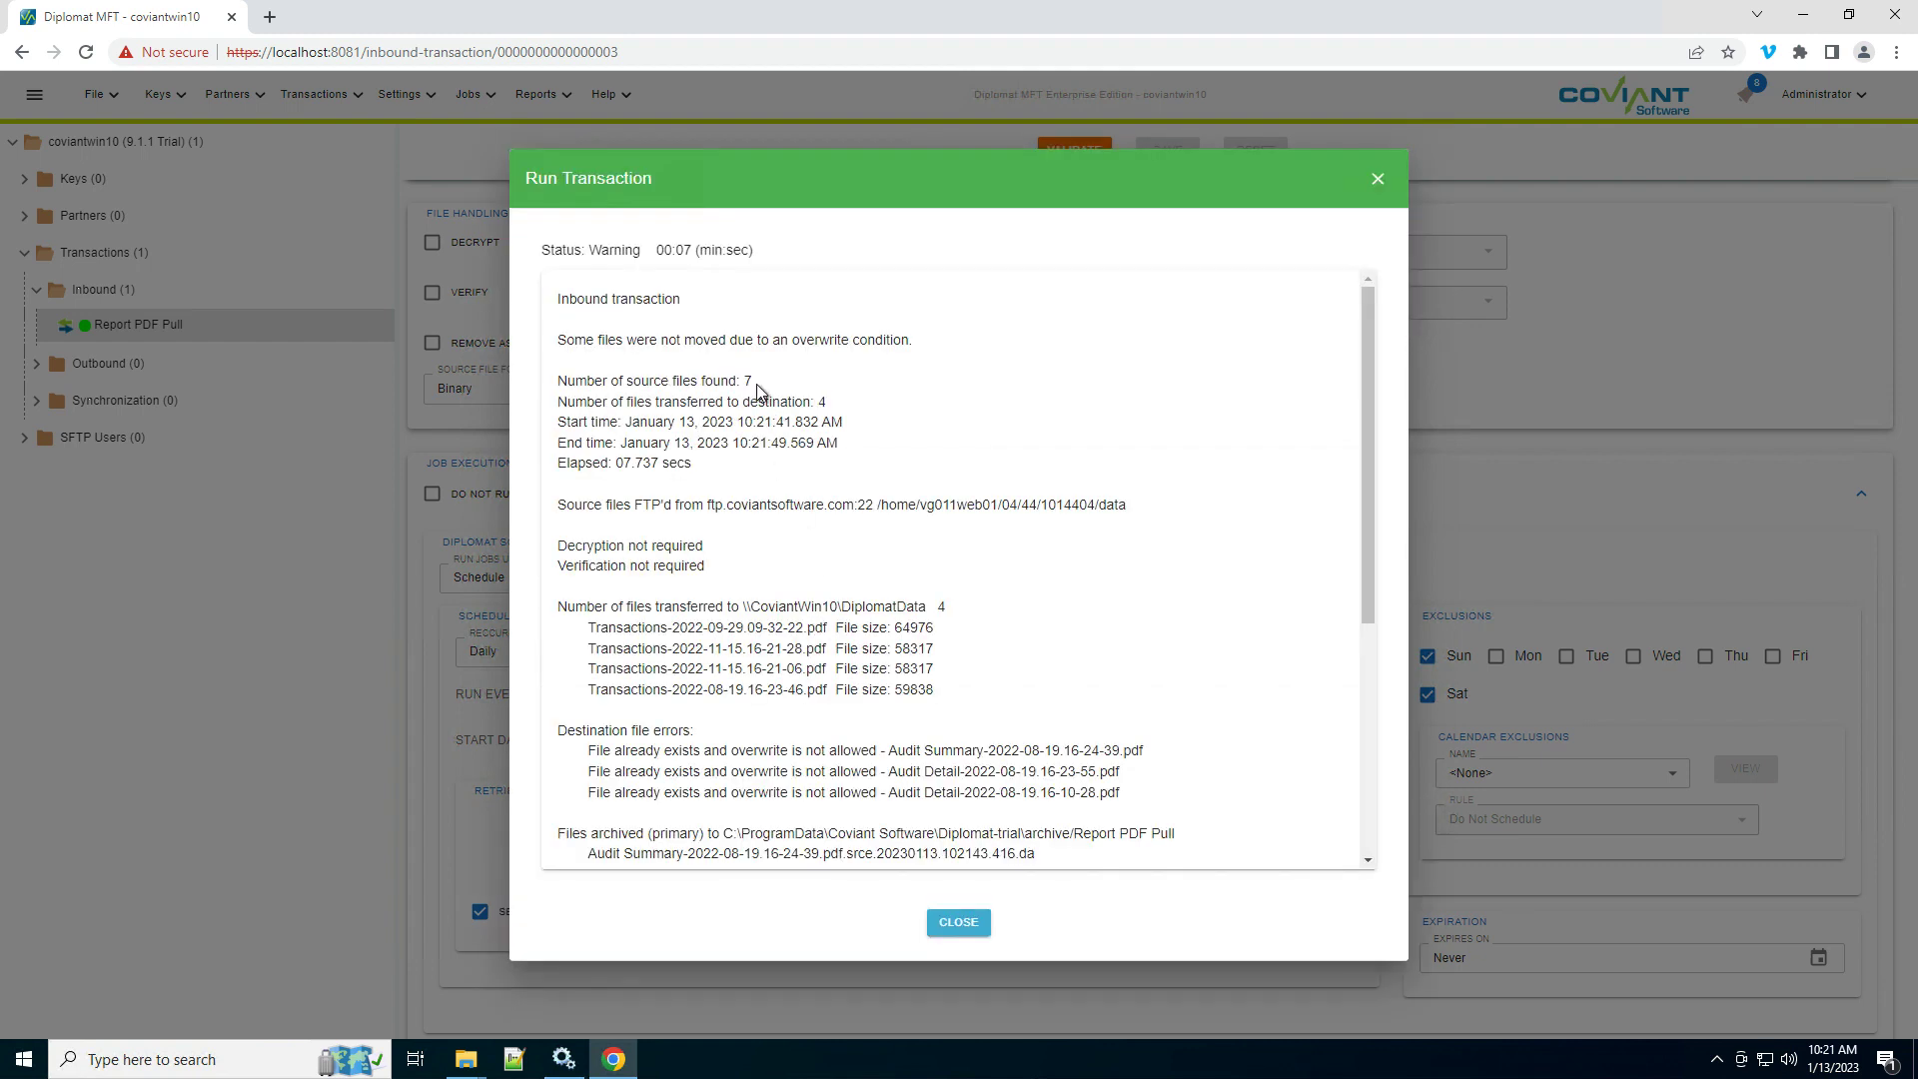
{"action": "double_click", "coordinate": [817, 403]}
{"action": "left_click", "coordinate": [817, 408]}
{"action": "scroll", "coordinate": [914, 564], "scroll_direction": "down", "scroll_amount": 1}
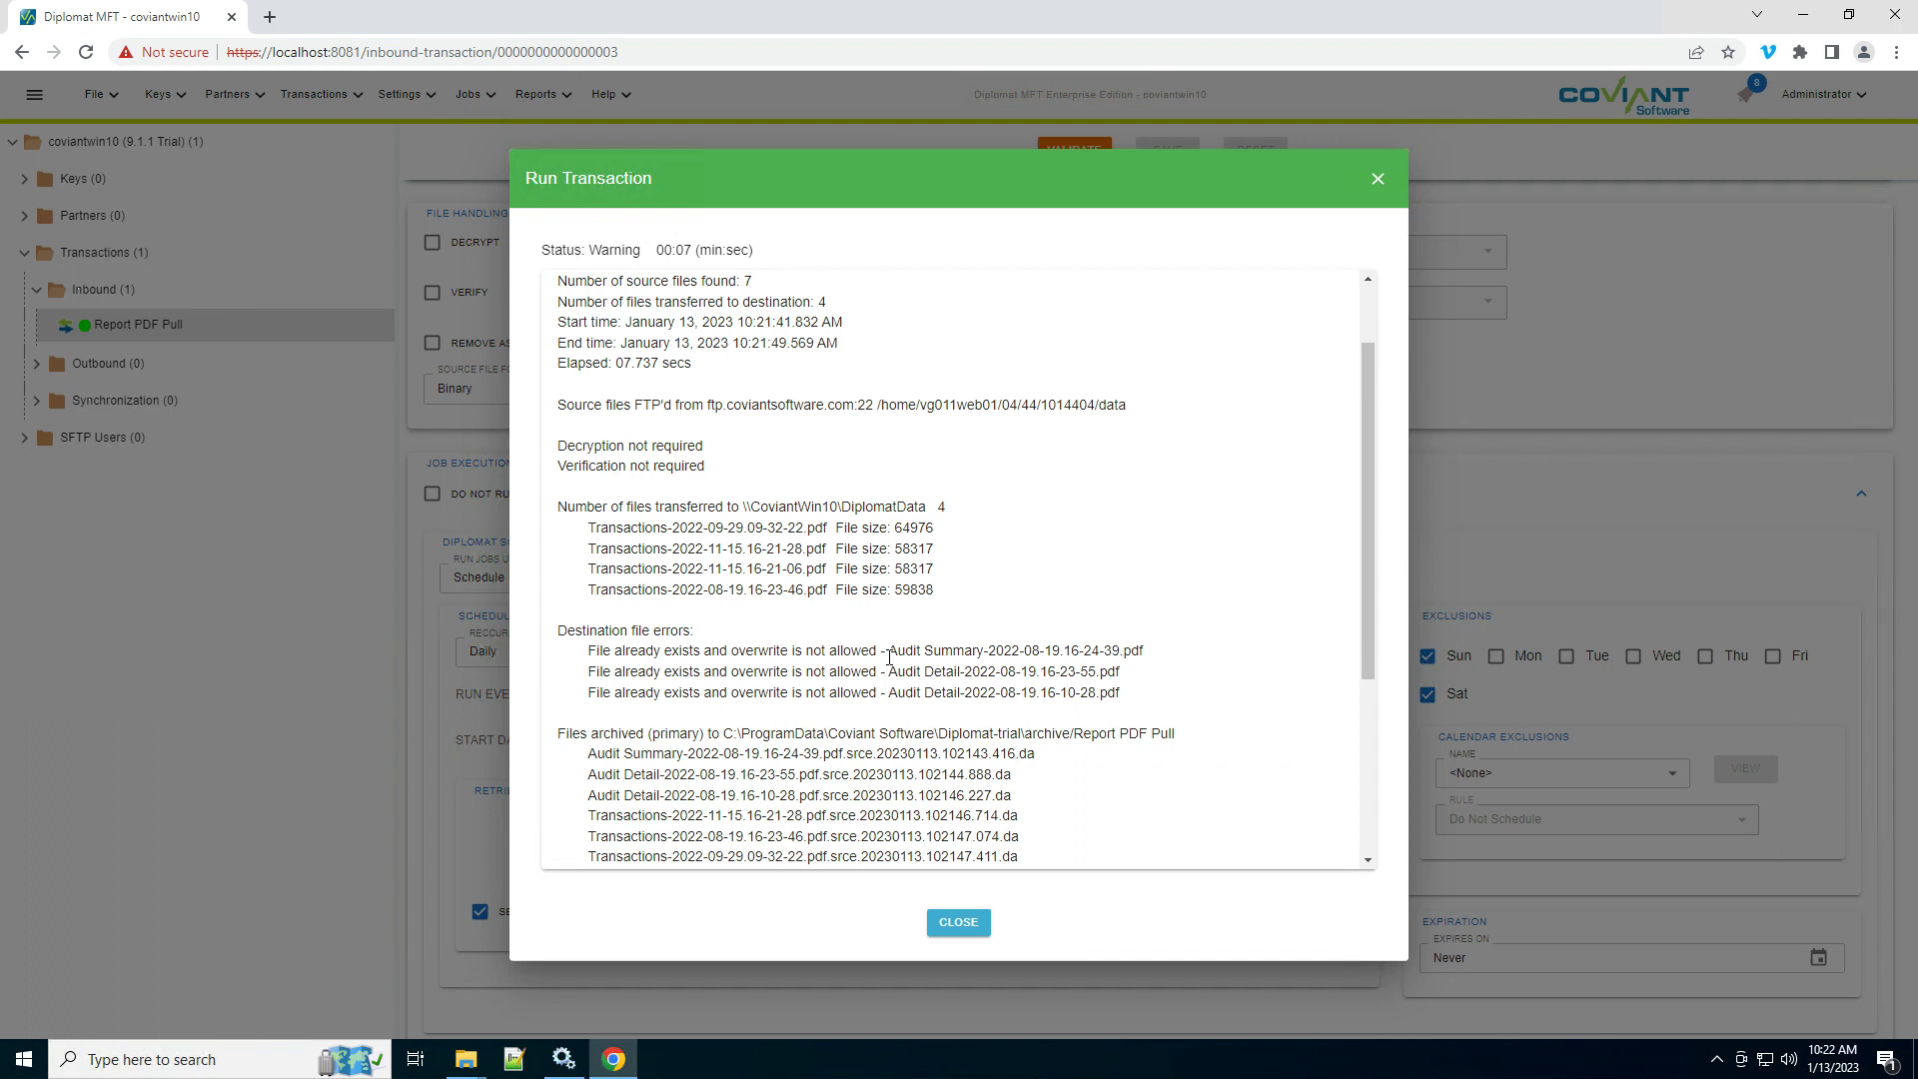
{"action": "left_click_drag", "start_coordinate": [892, 649], "coordinate": [1124, 696]}
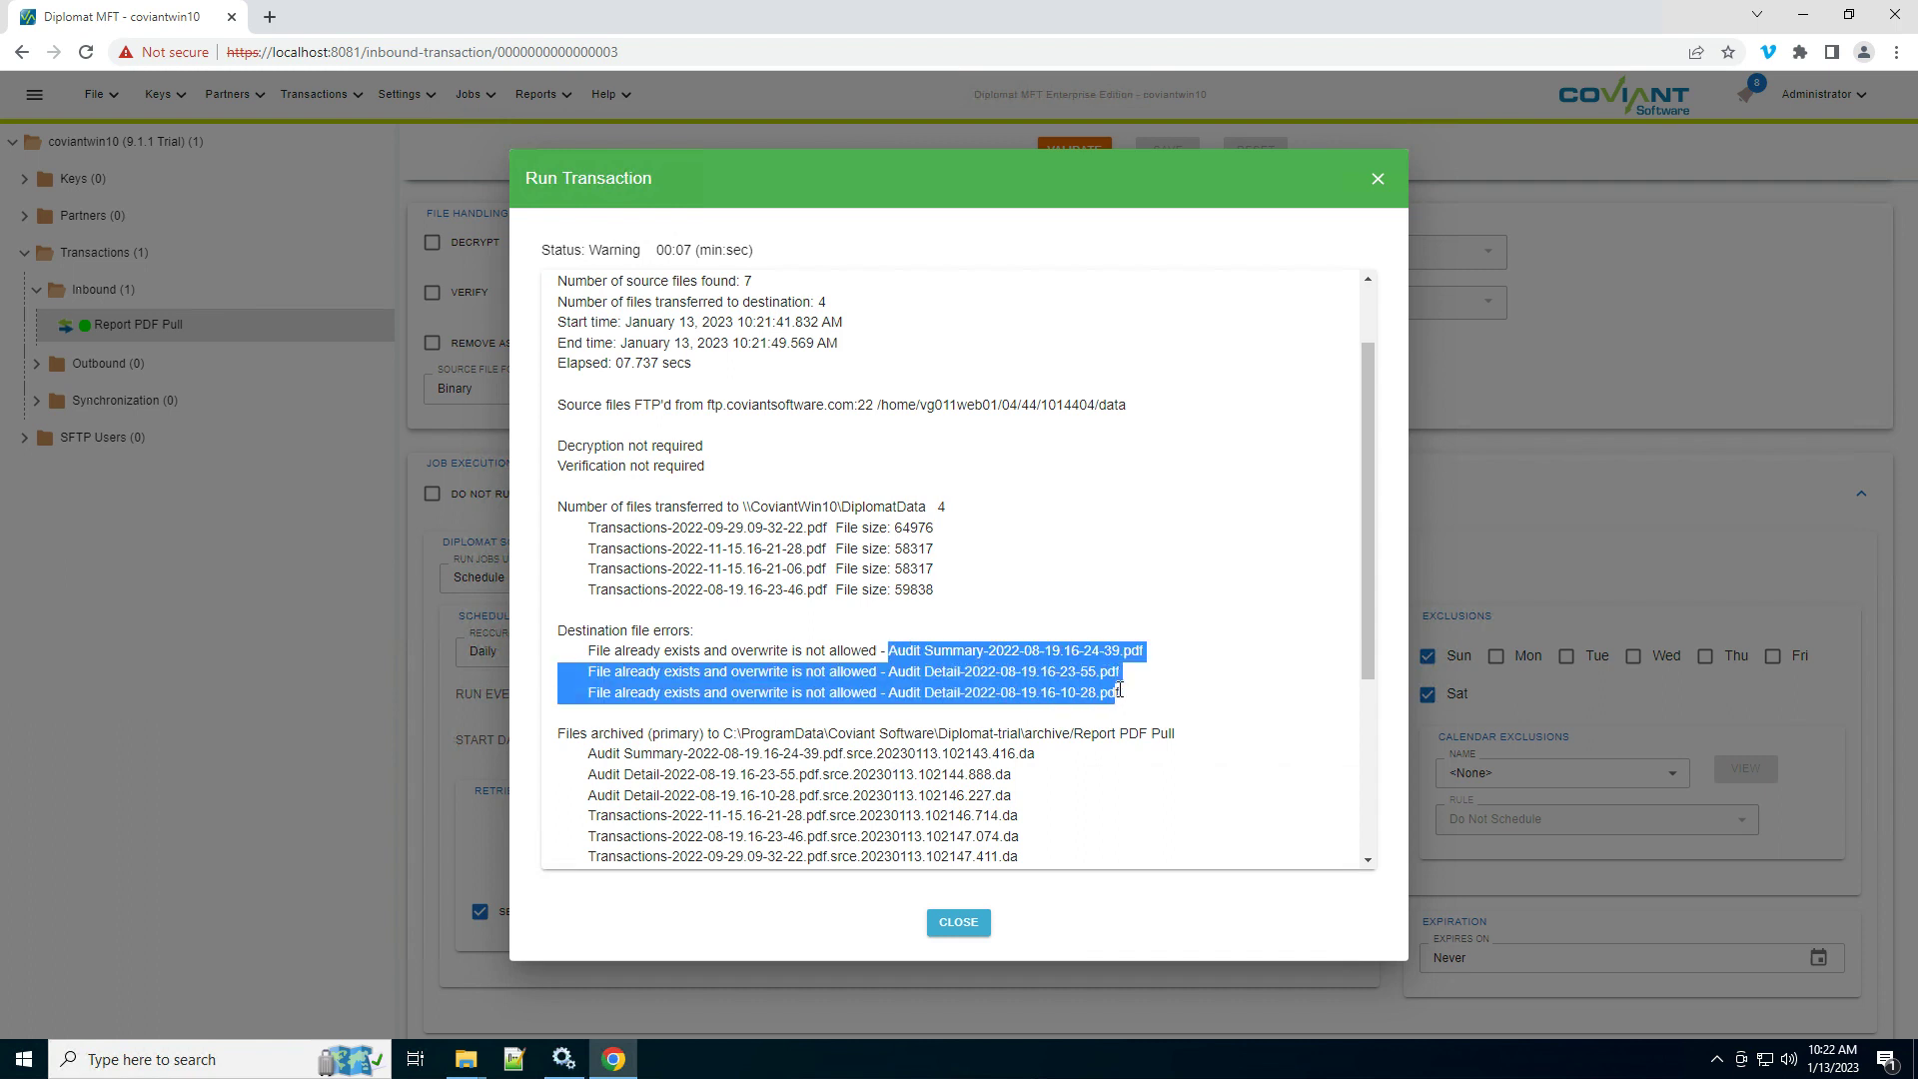
{"action": "left_click", "coordinate": [1129, 696]}
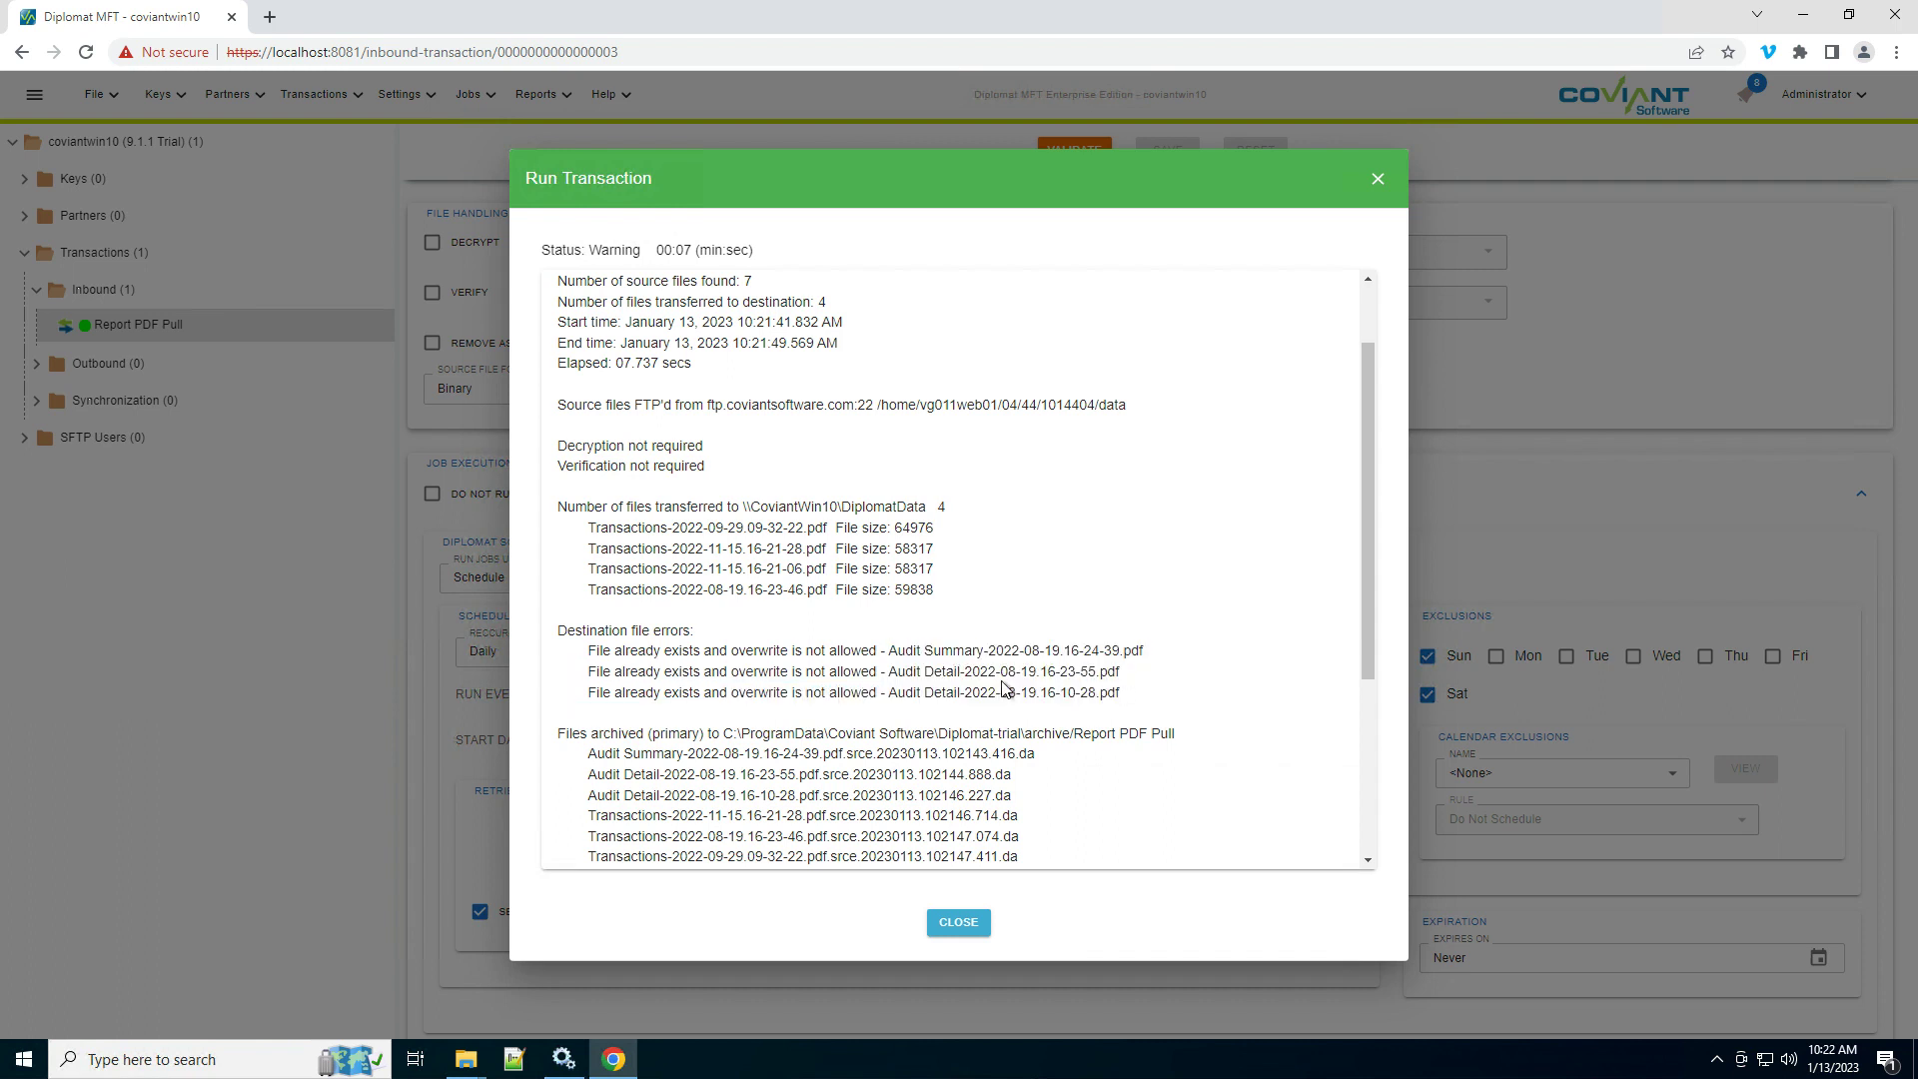
{"action": "left_click_drag", "start_coordinate": [873, 533], "coordinate": [943, 594]}
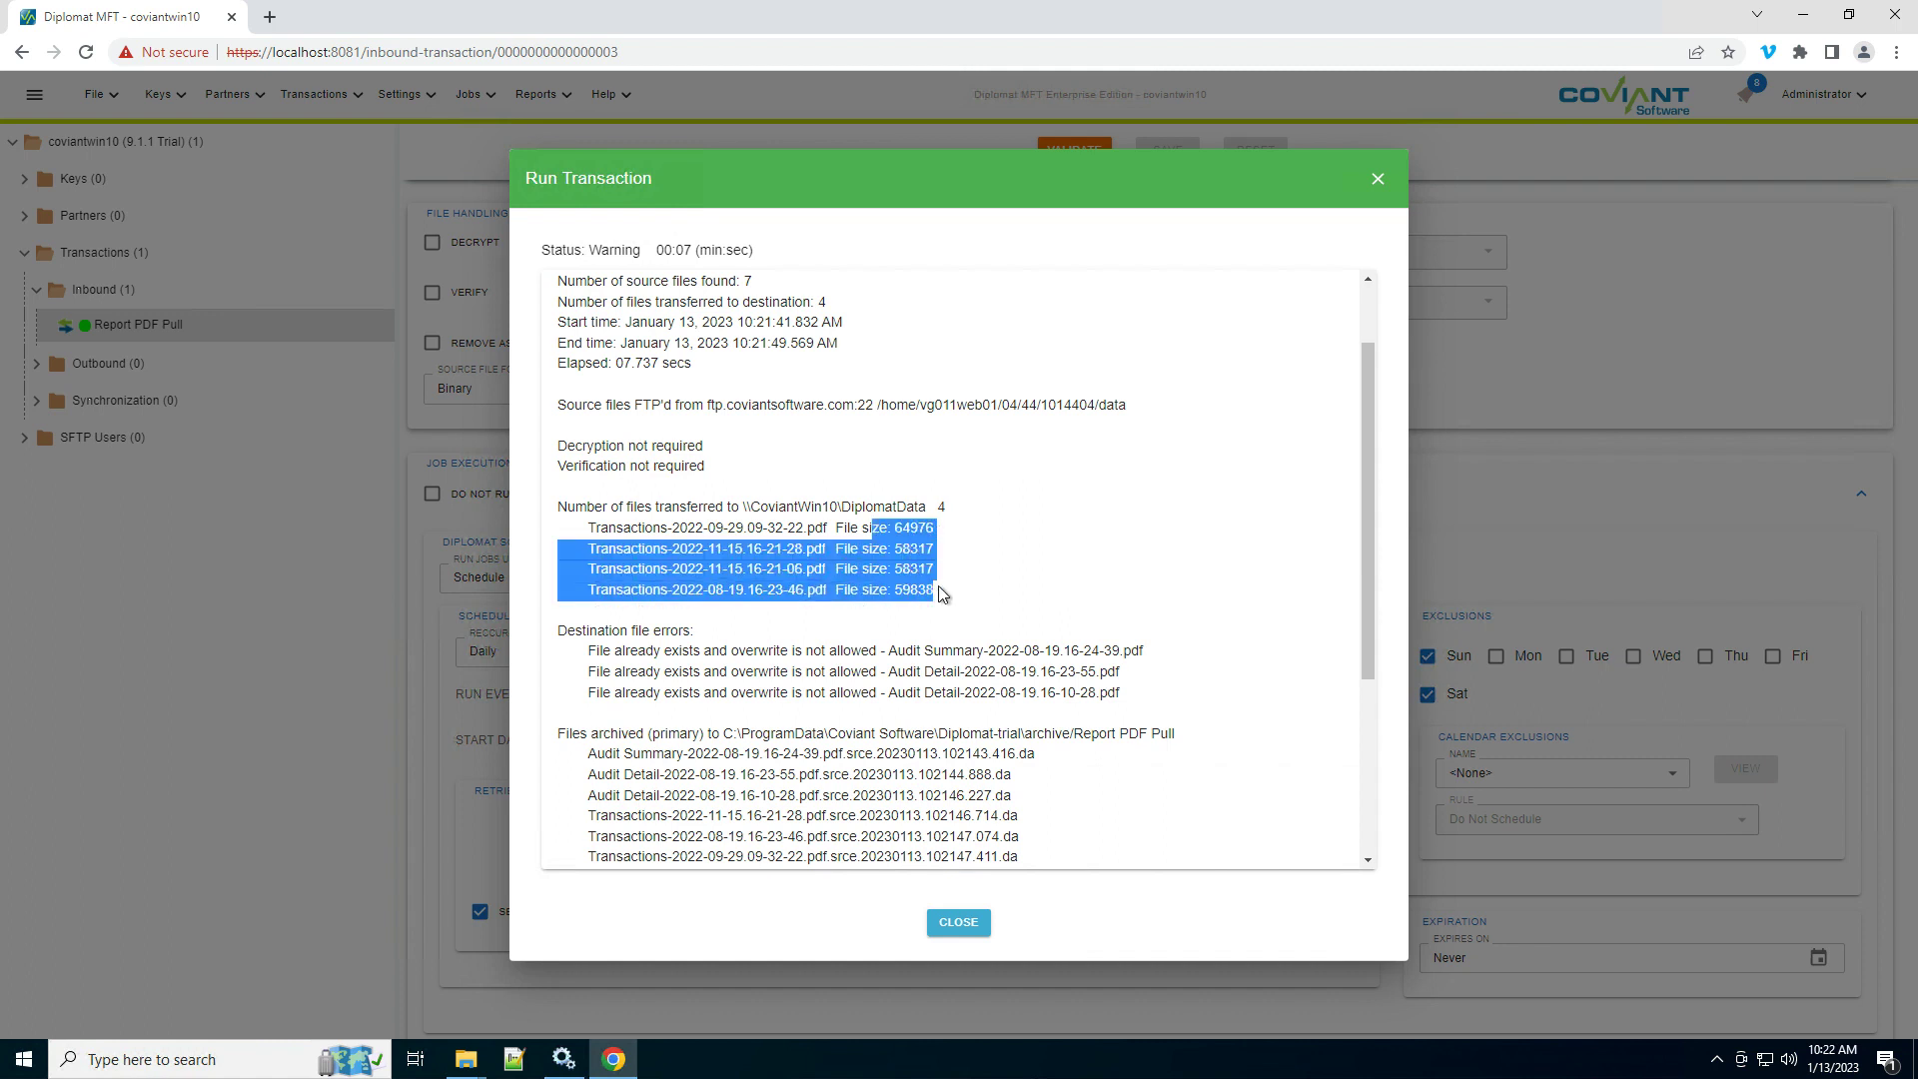
{"action": "left_click", "coordinate": [941, 594]}
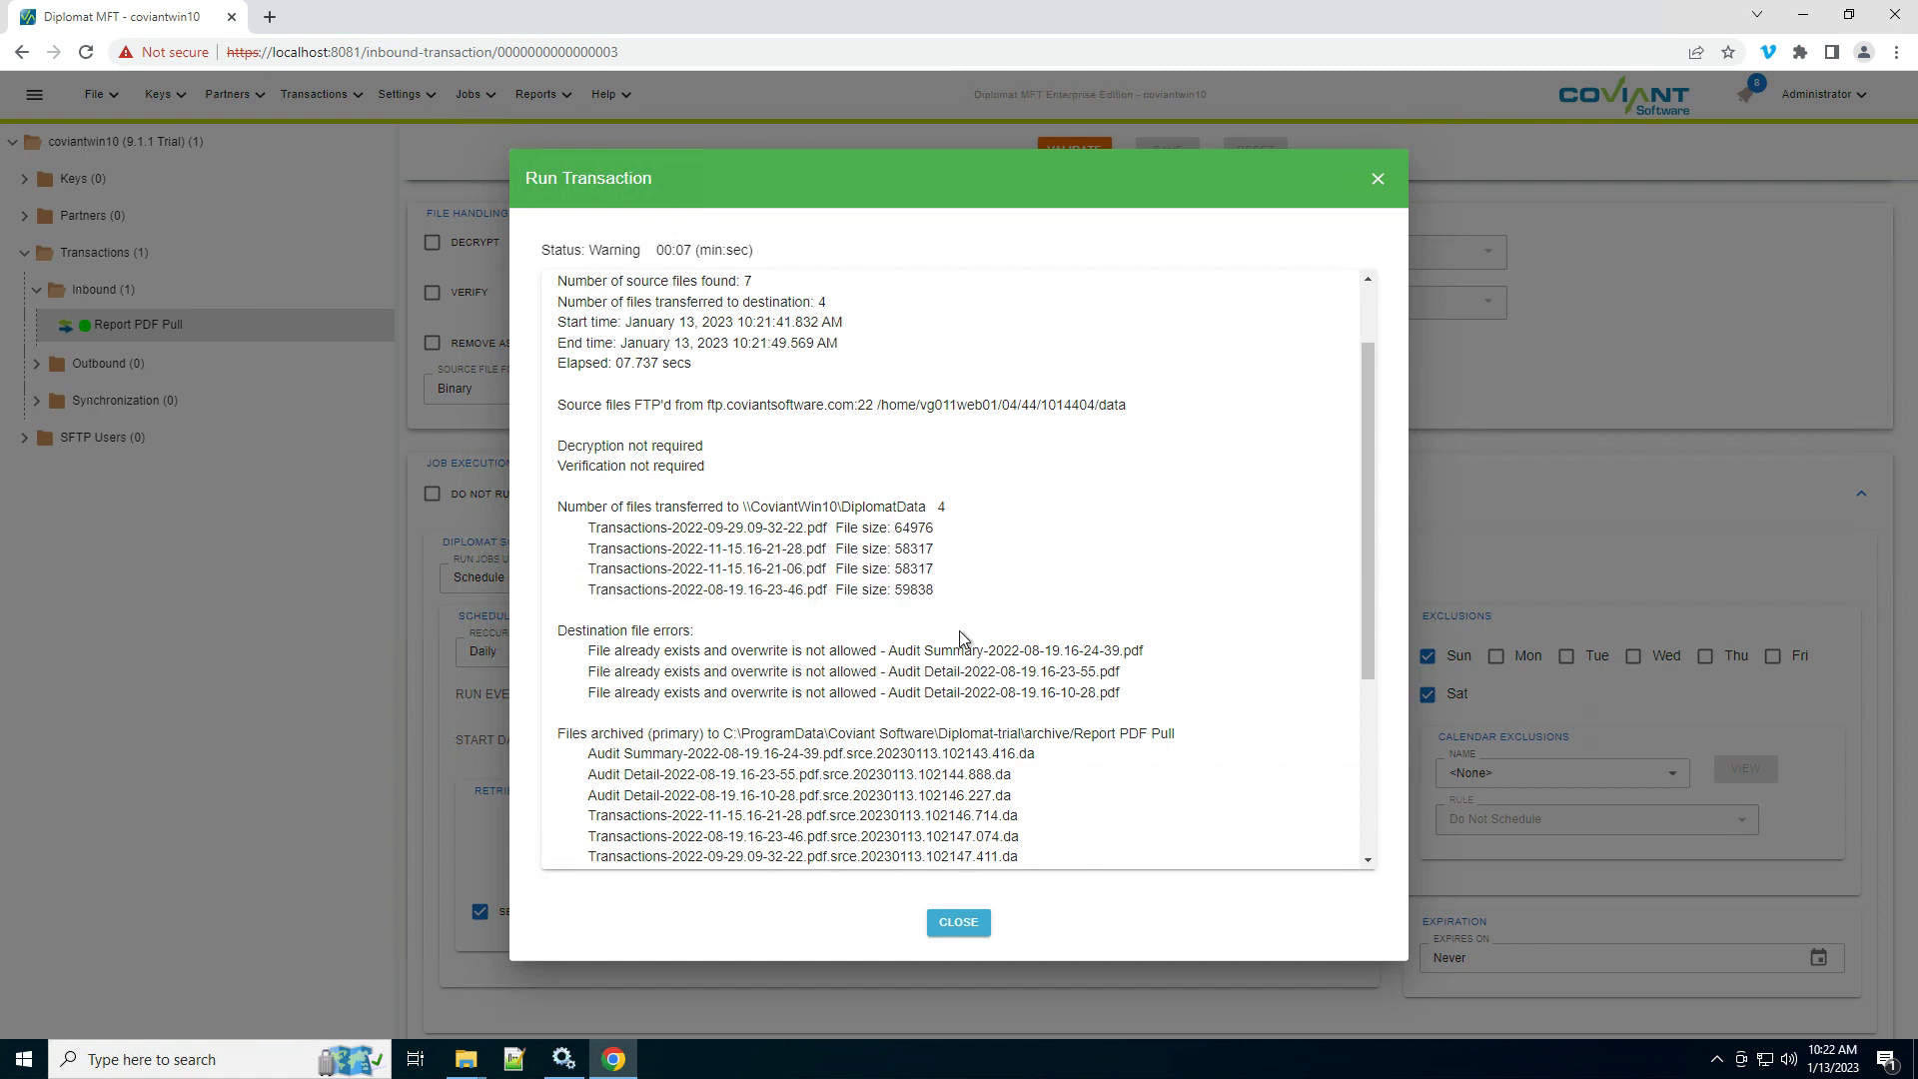
{"action": "scroll", "coordinate": [966, 645], "scroll_direction": "down", "scroll_amount": 1}
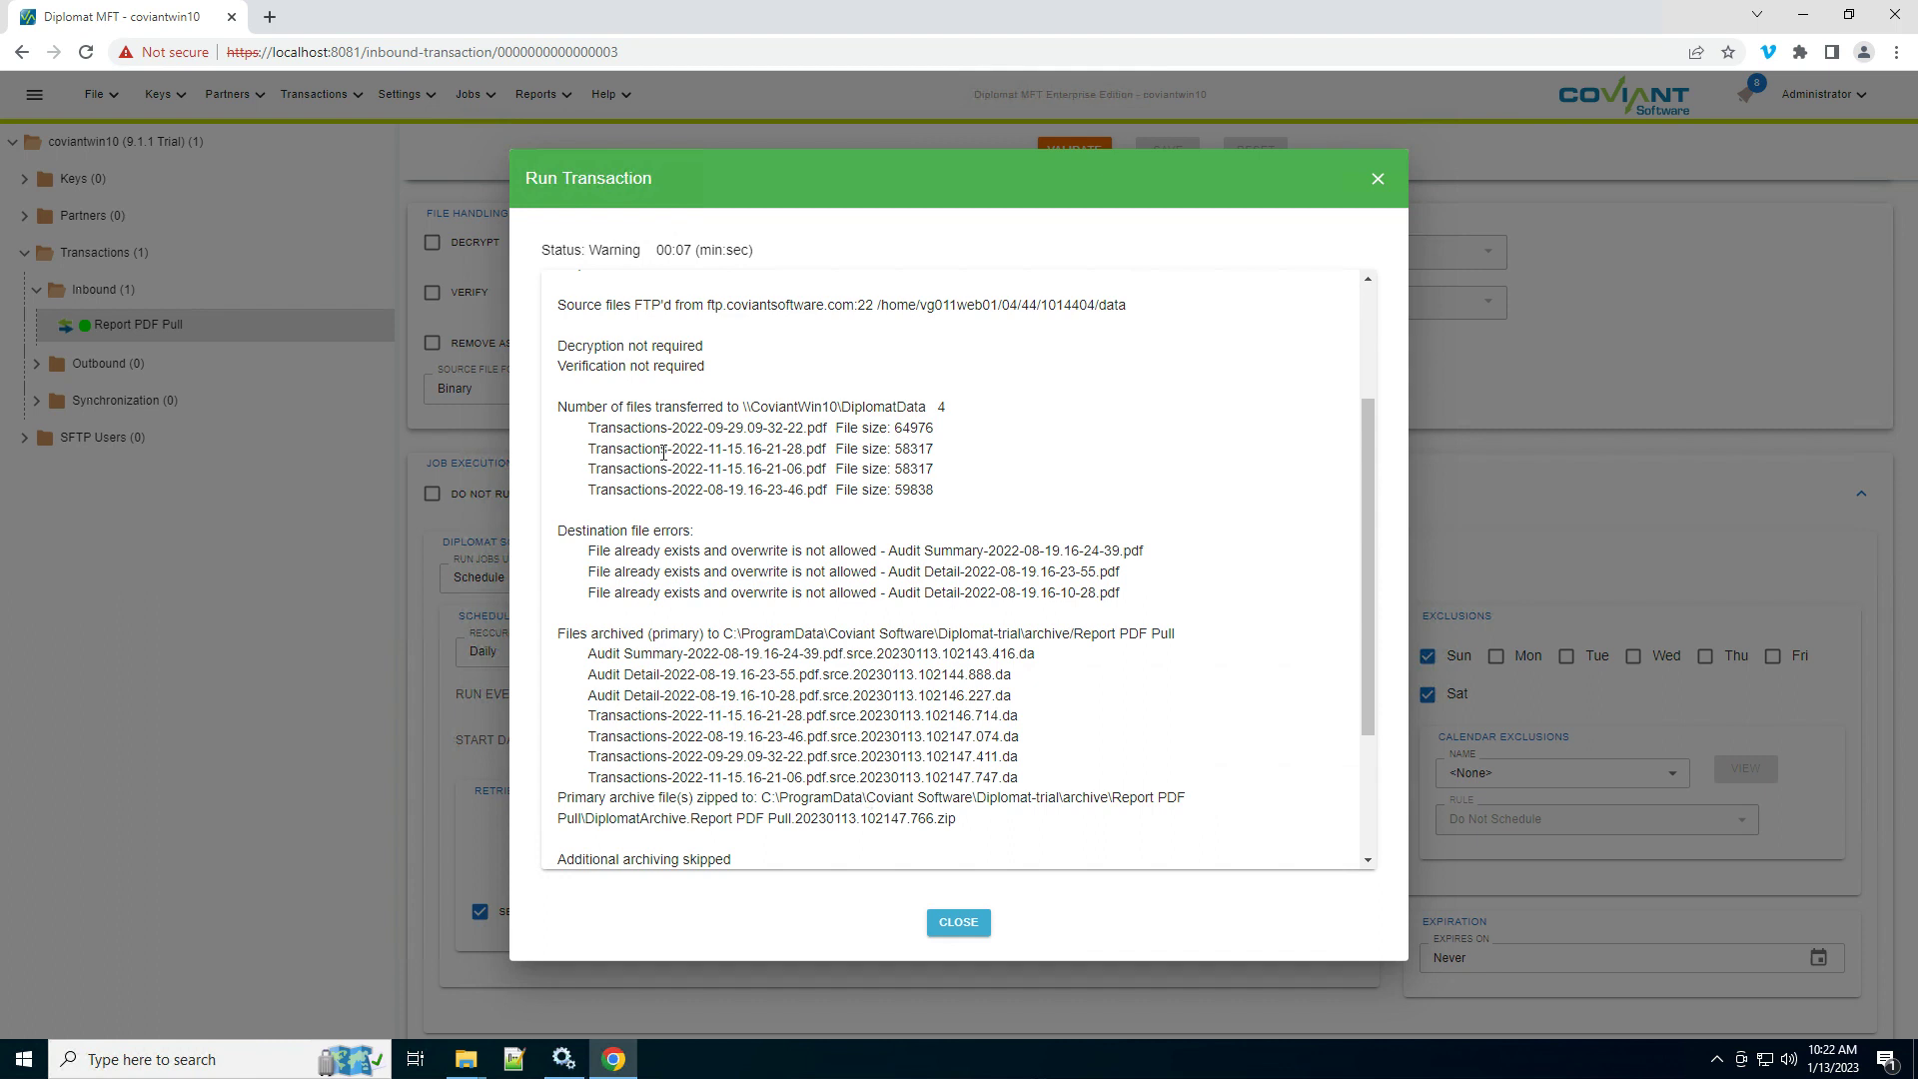
{"action": "scroll", "coordinate": [902, 675], "scroll_direction": "up", "scroll_amount": 3}
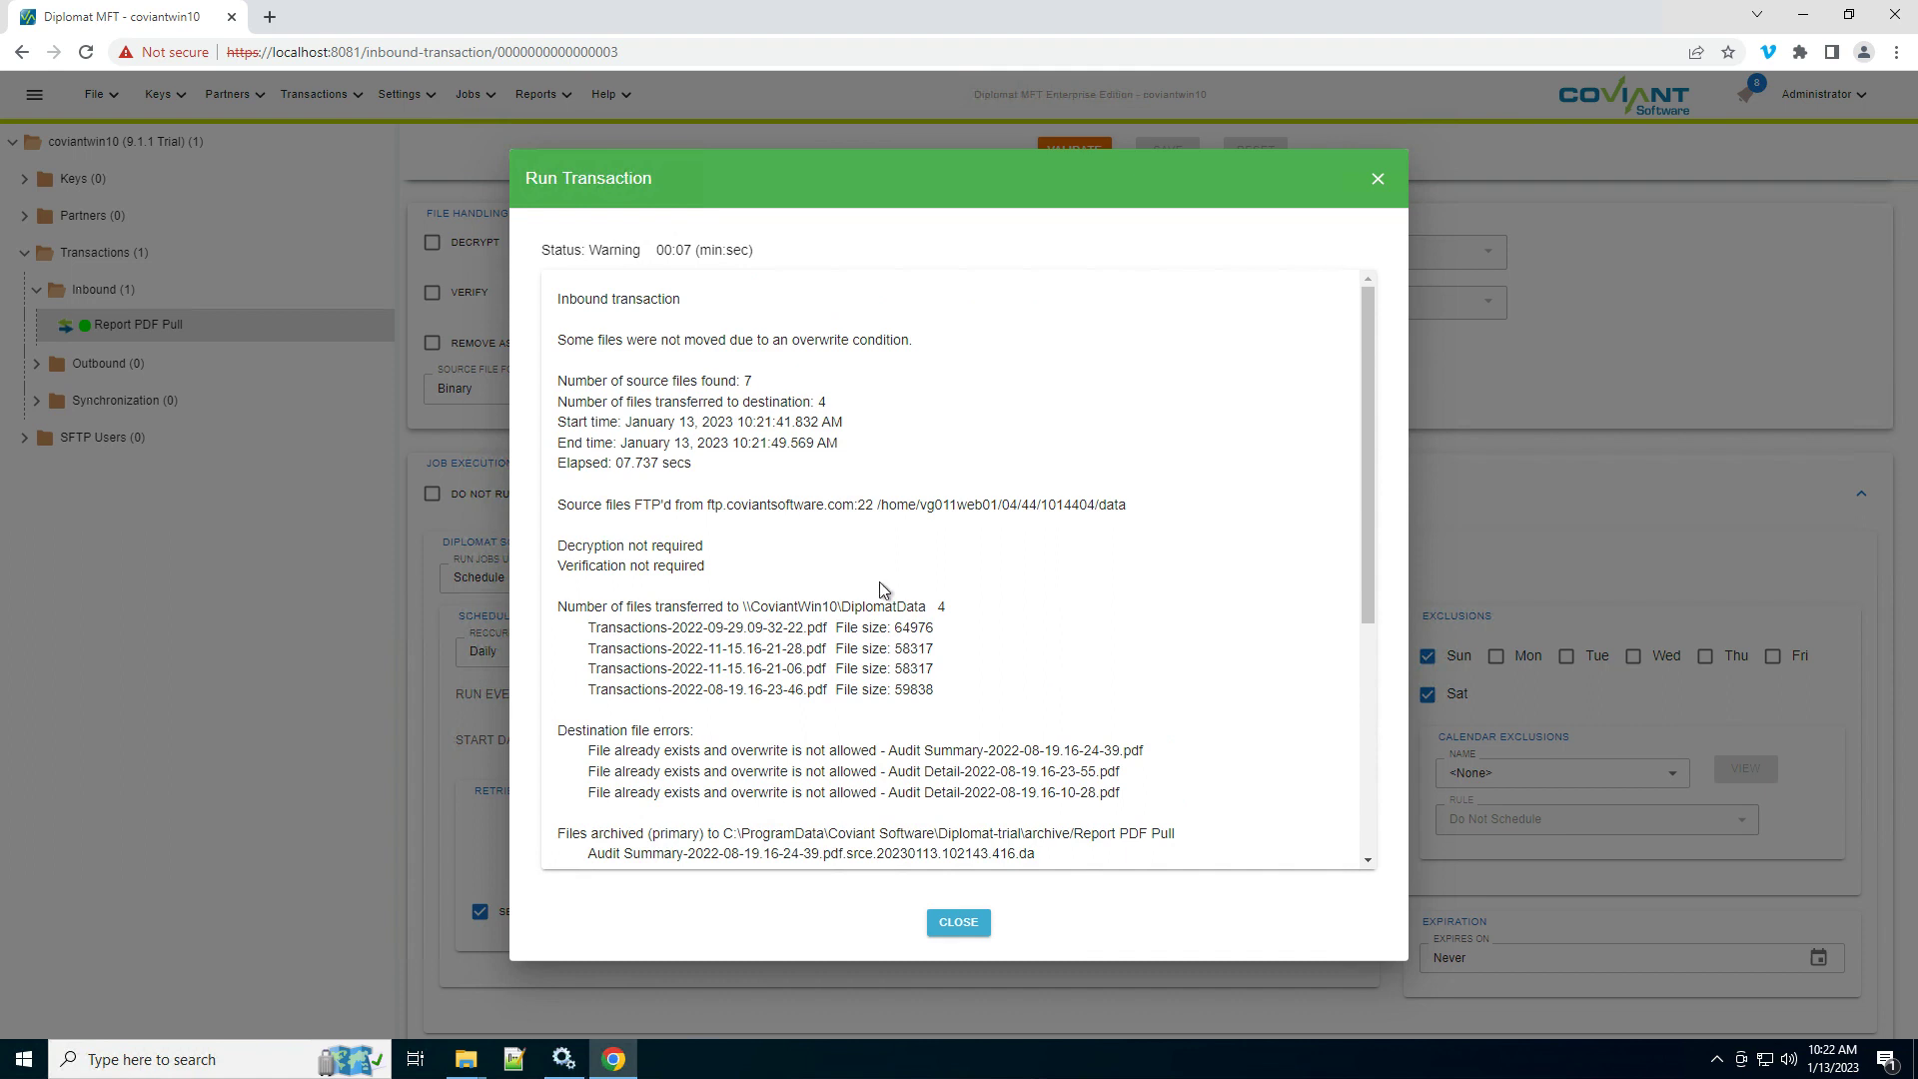
{"action": "left_click", "coordinate": [968, 921]}
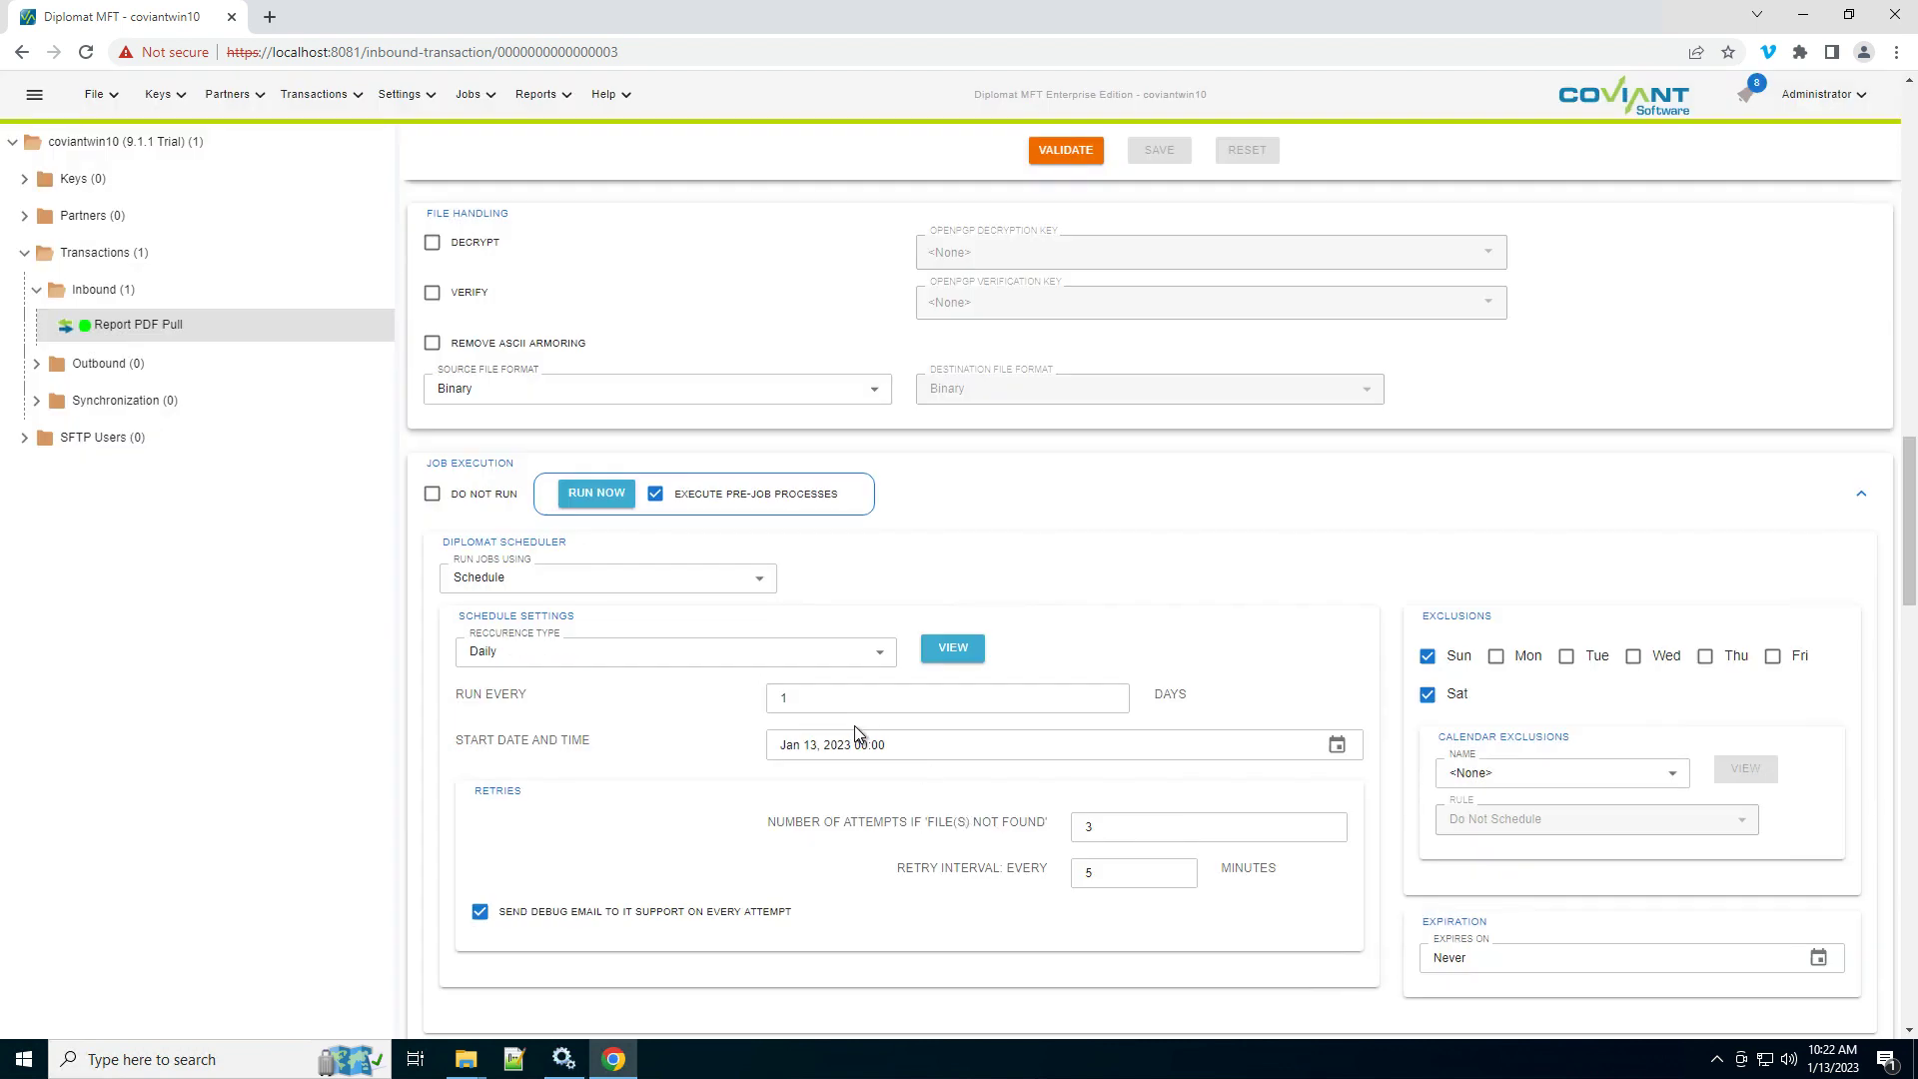